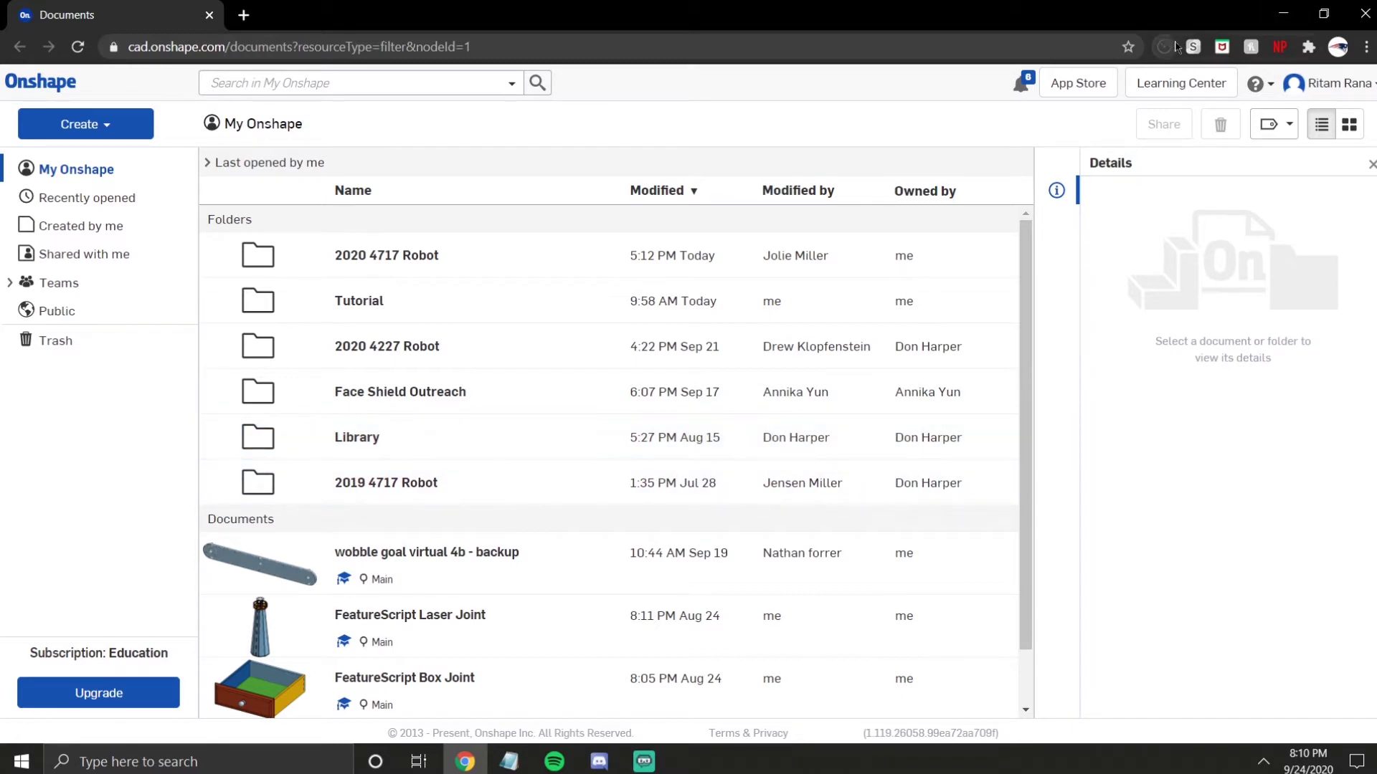
# Create a document named LegoPart in the Tutorial folder and delete its Assembly 1 tab
pyautogui.click(346, 310)
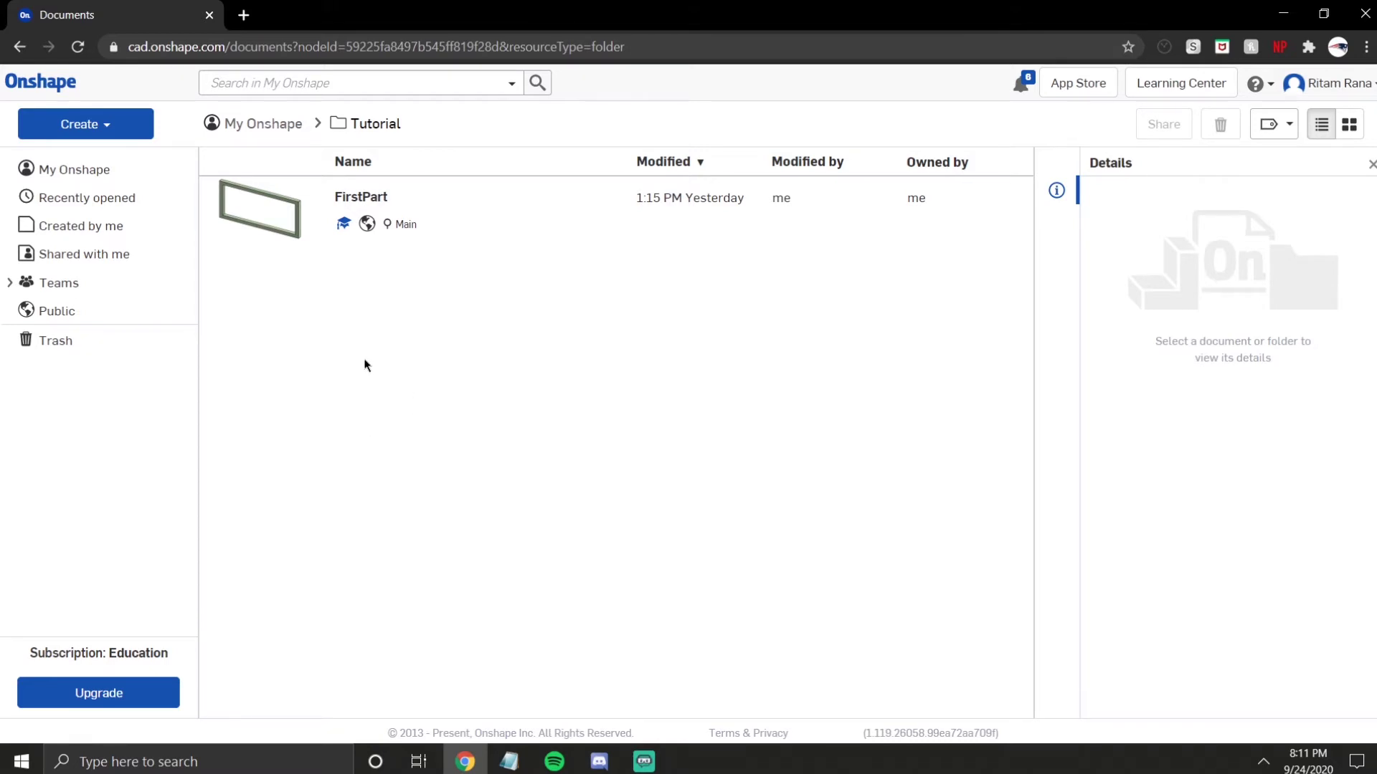
pyautogui.click(111, 130)
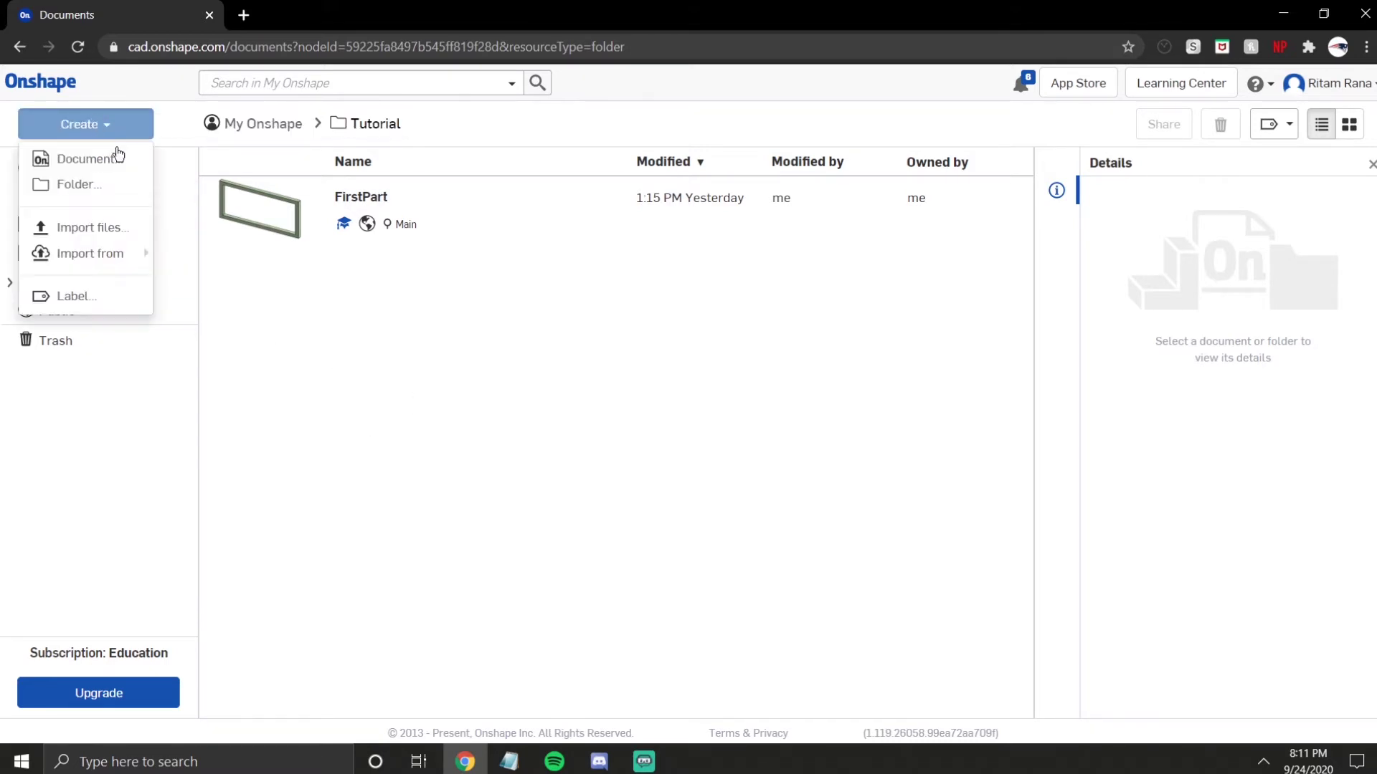
pyautogui.click(82, 159)
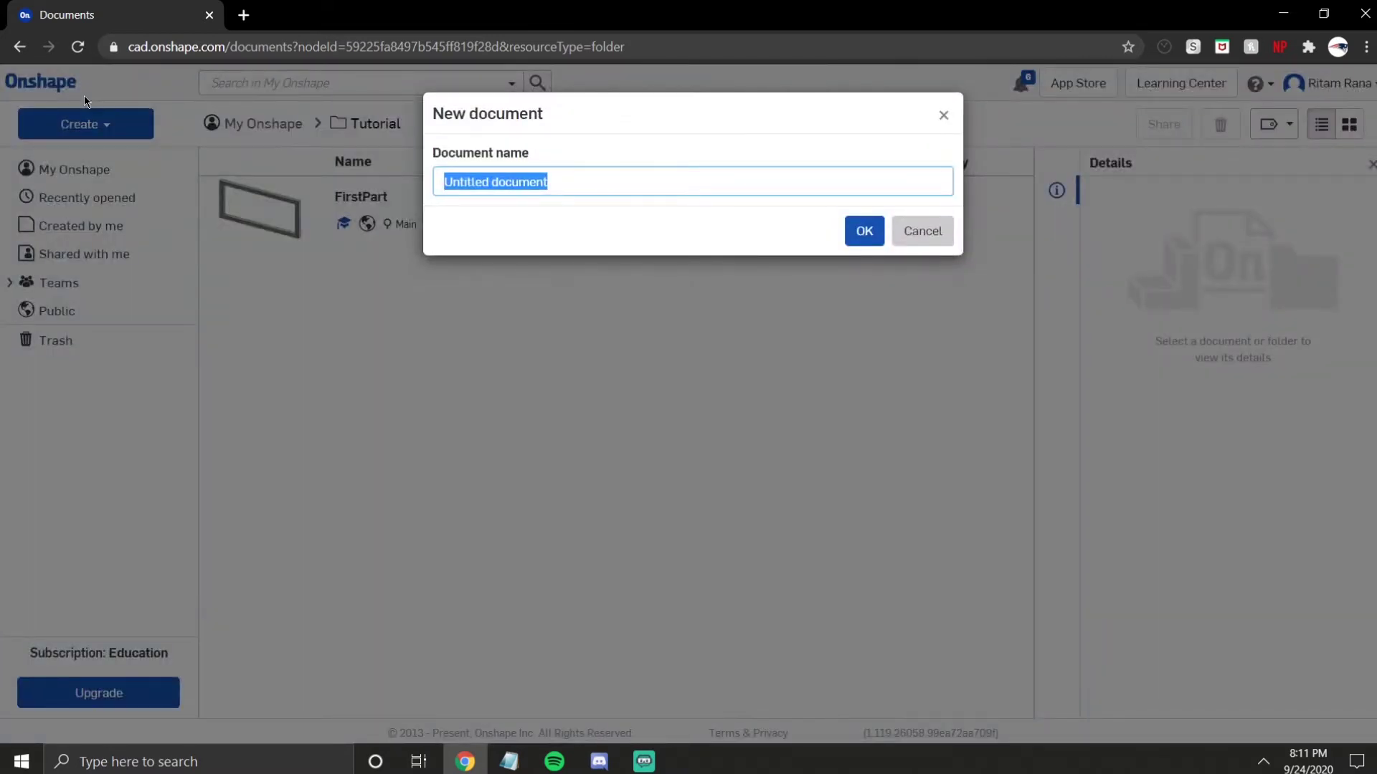
pyautogui.press('BackSpace')
pyautogui.write('LegoPart')
pyautogui.click(853, 231)
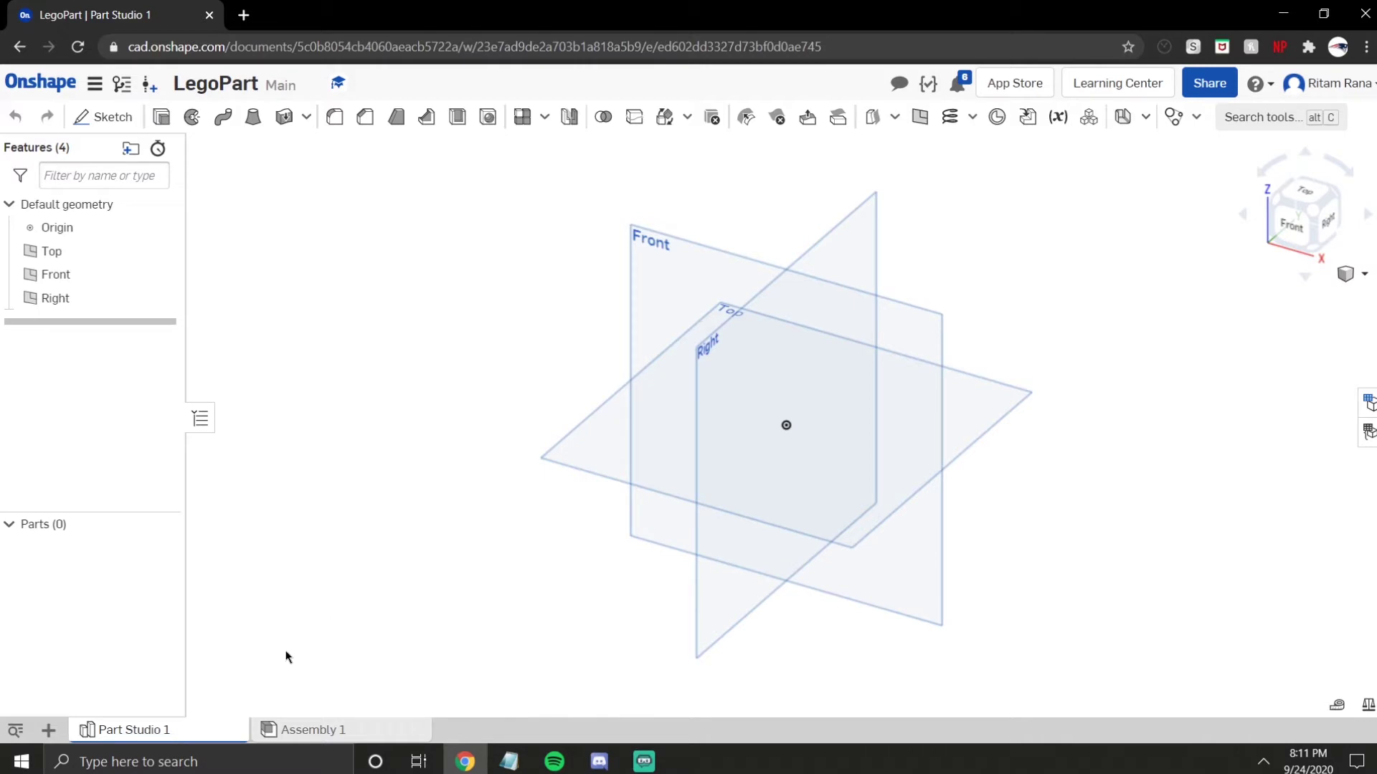
pyautogui.rightClick(274, 733)
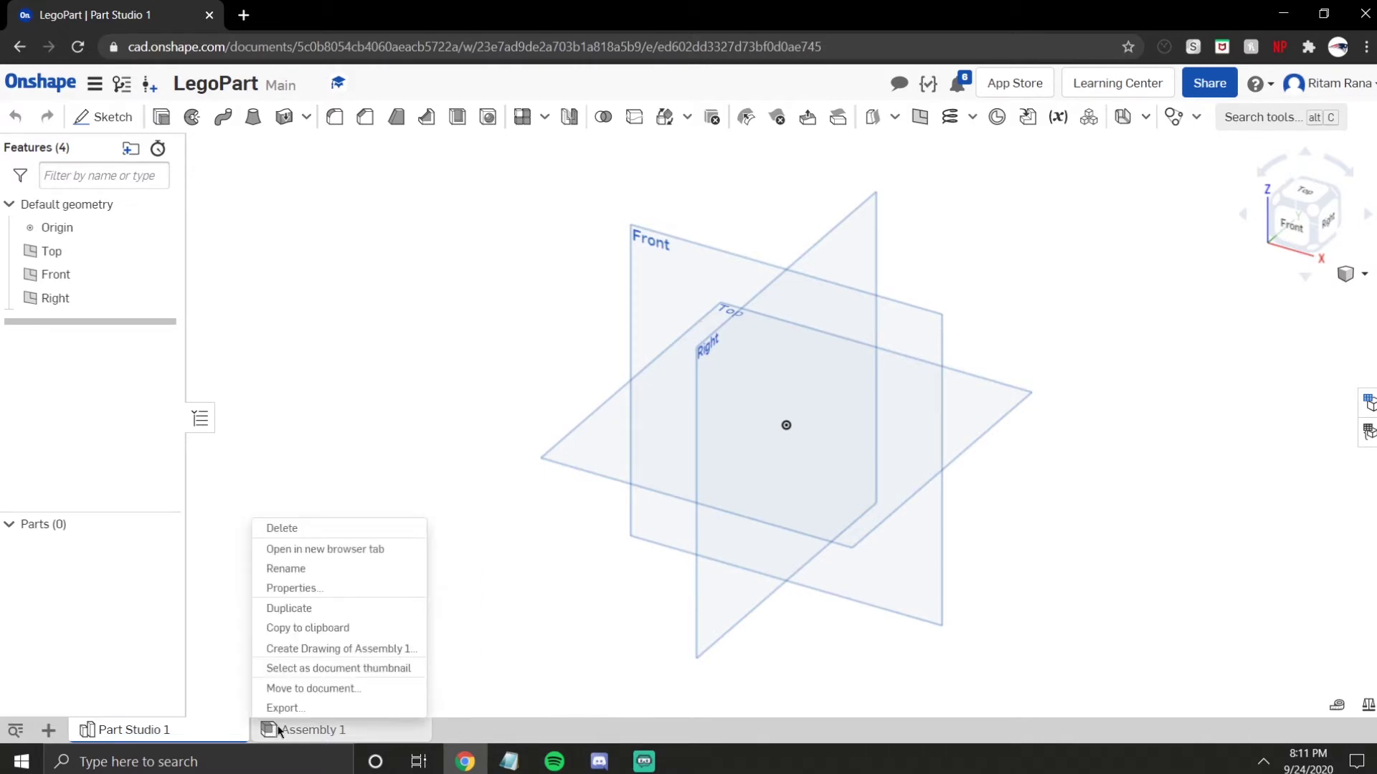
pyautogui.click(261, 528)
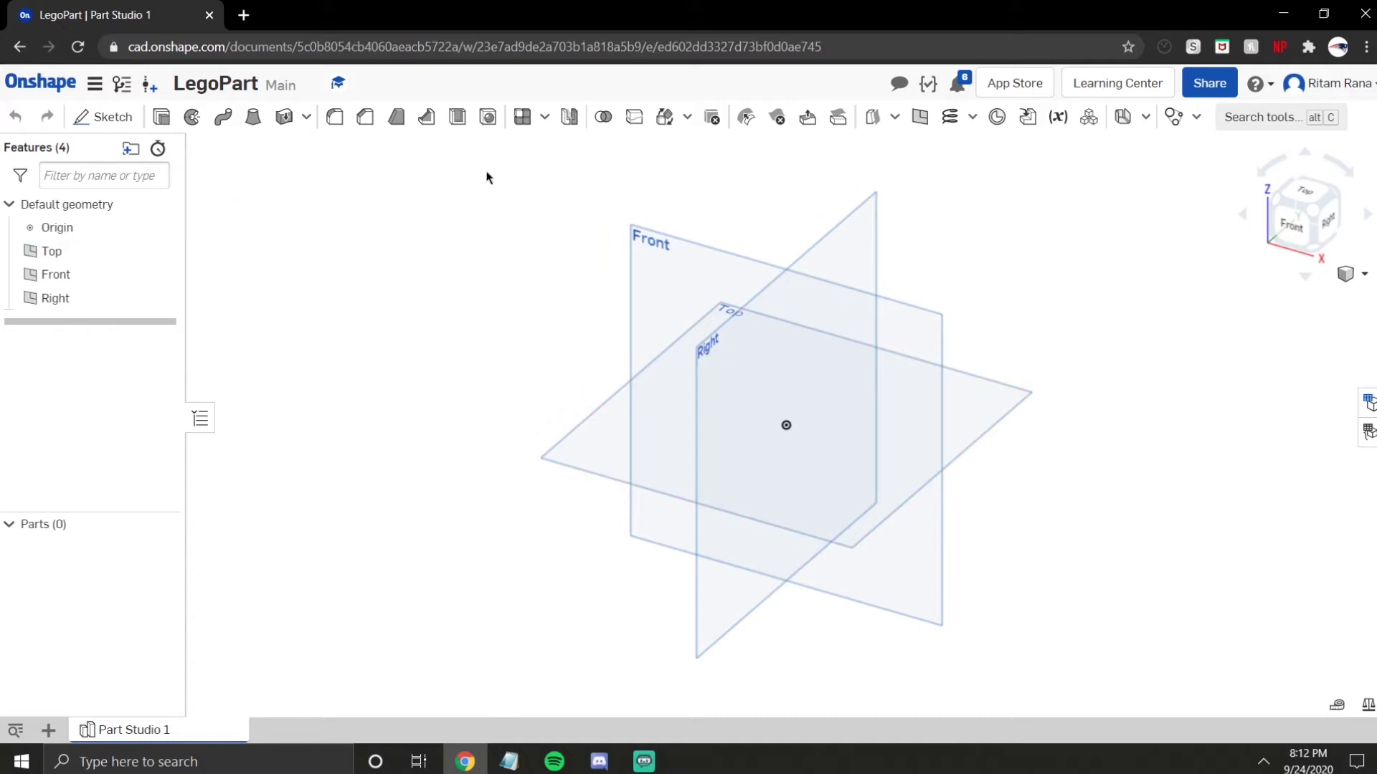
# Sketch a center point rectangle about 4.09 by 2.67 in on the Front plane, centred on the origin
pyautogui.click(106, 119)
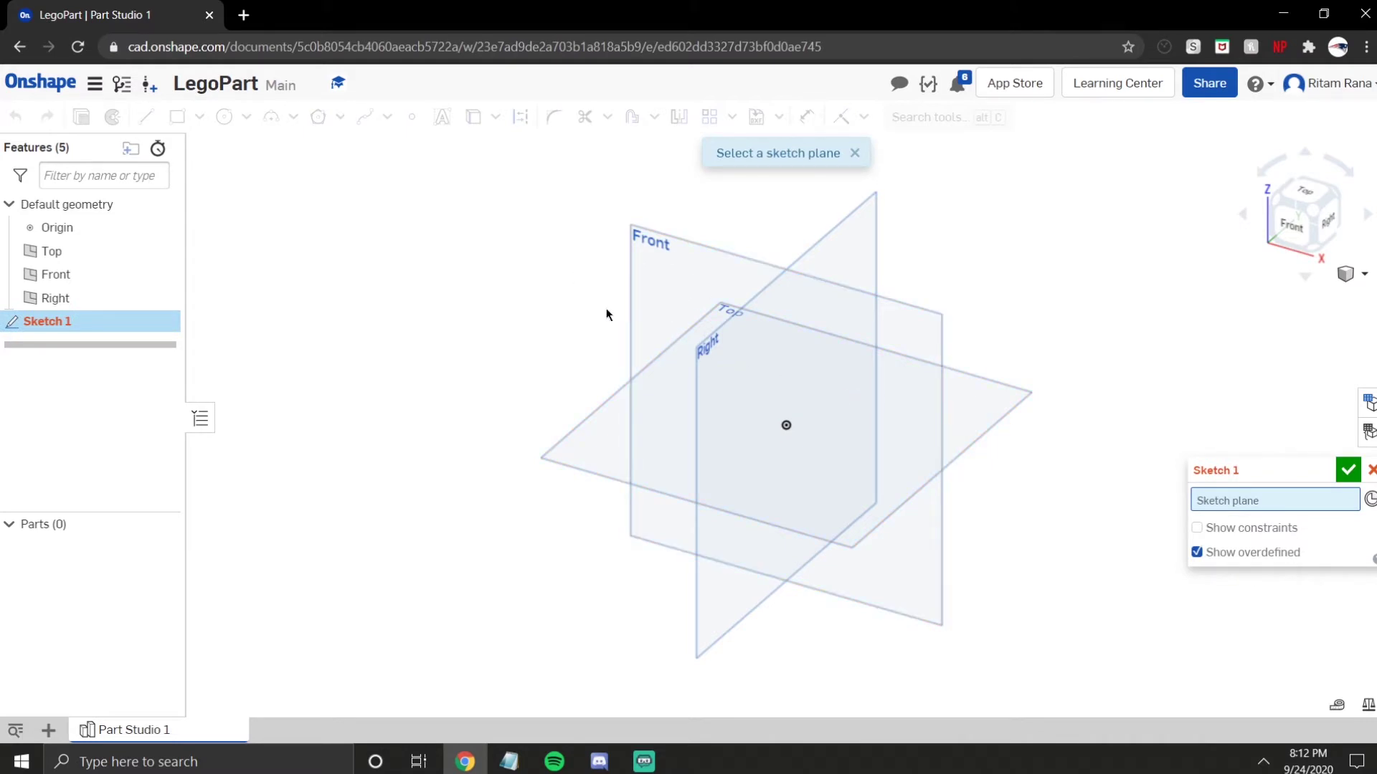
pyautogui.click(691, 284)
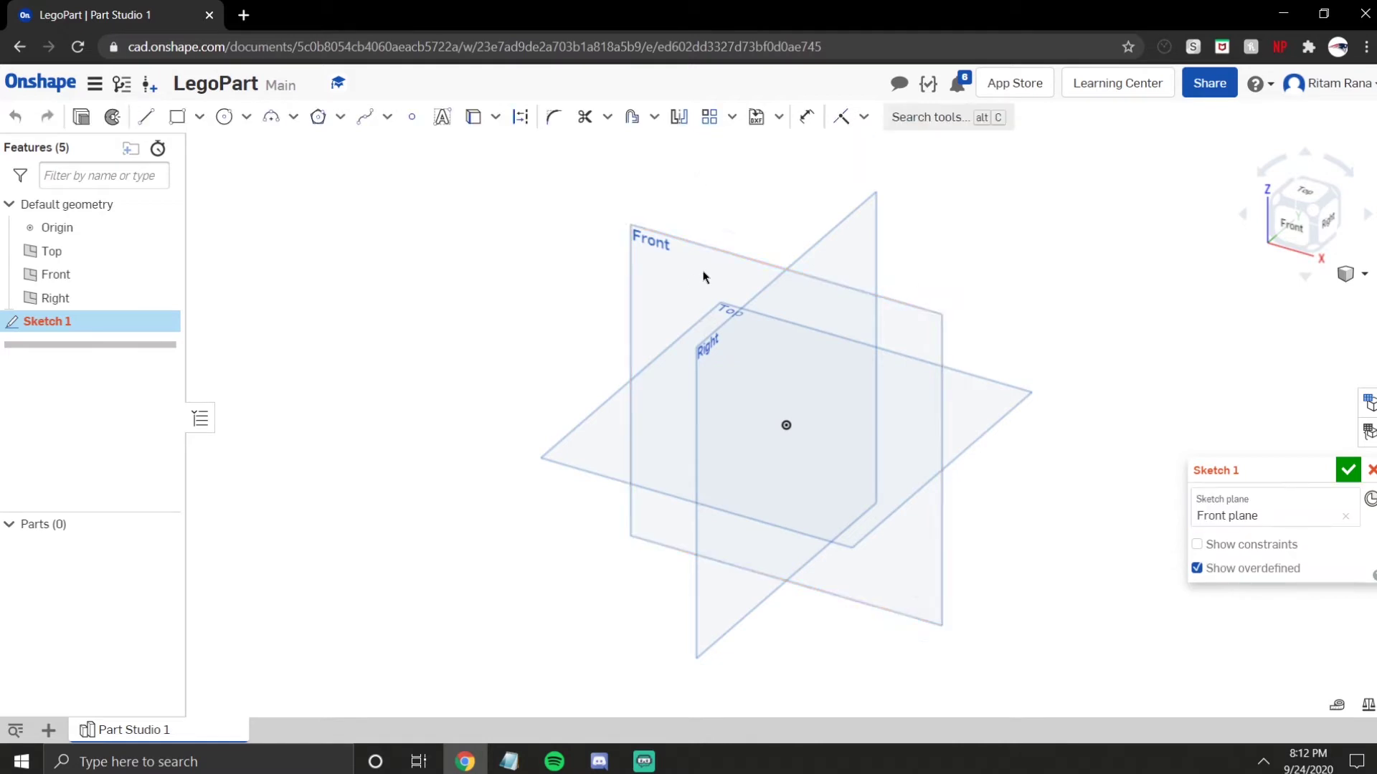
pyautogui.click(1293, 231)
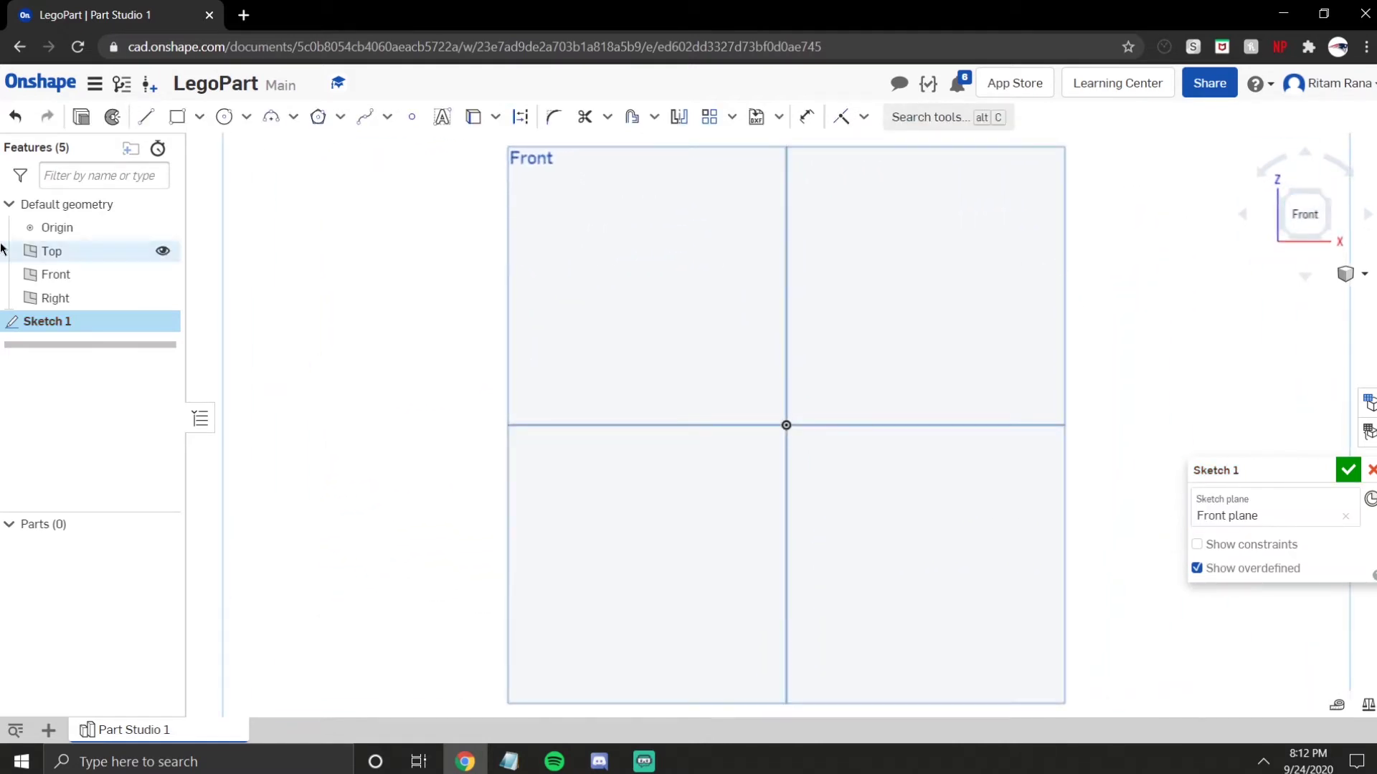
pyautogui.click(199, 126)
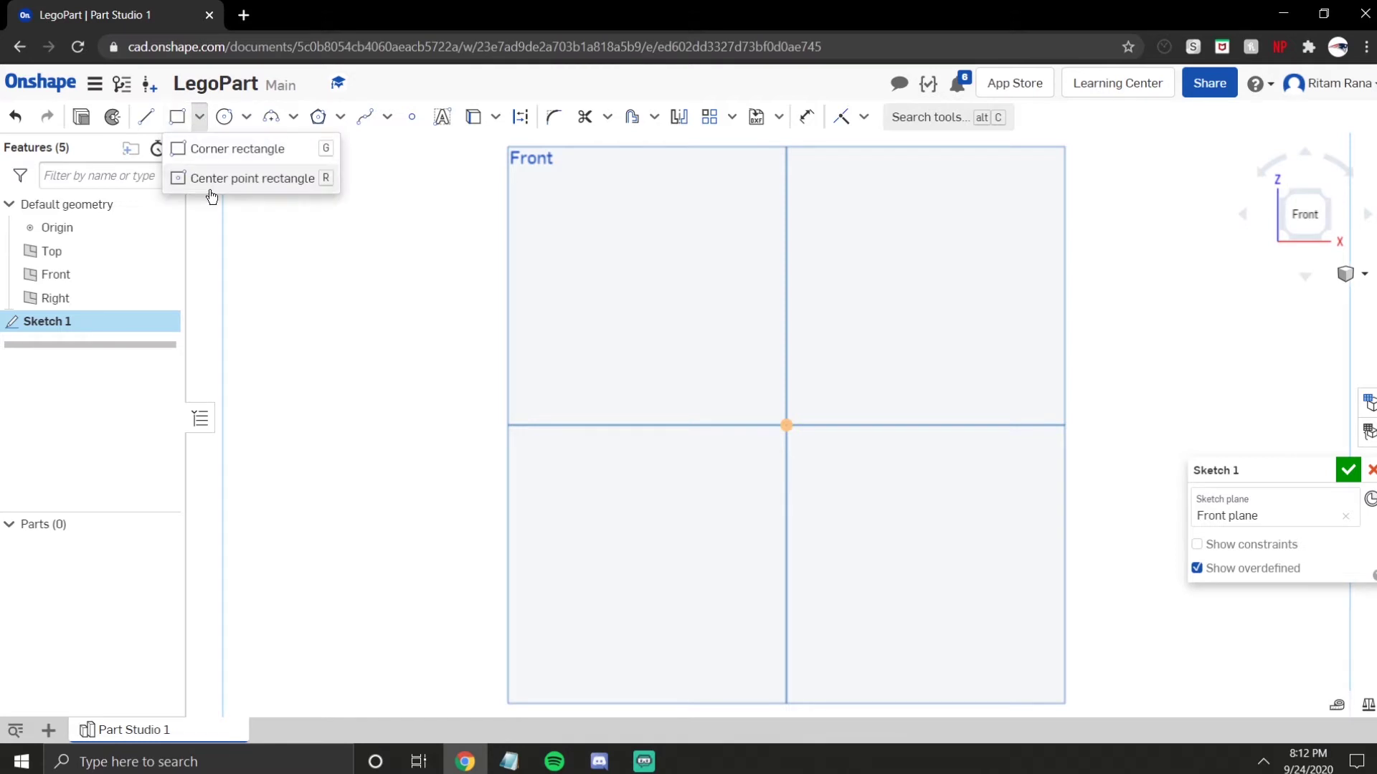
pyautogui.click(208, 179)
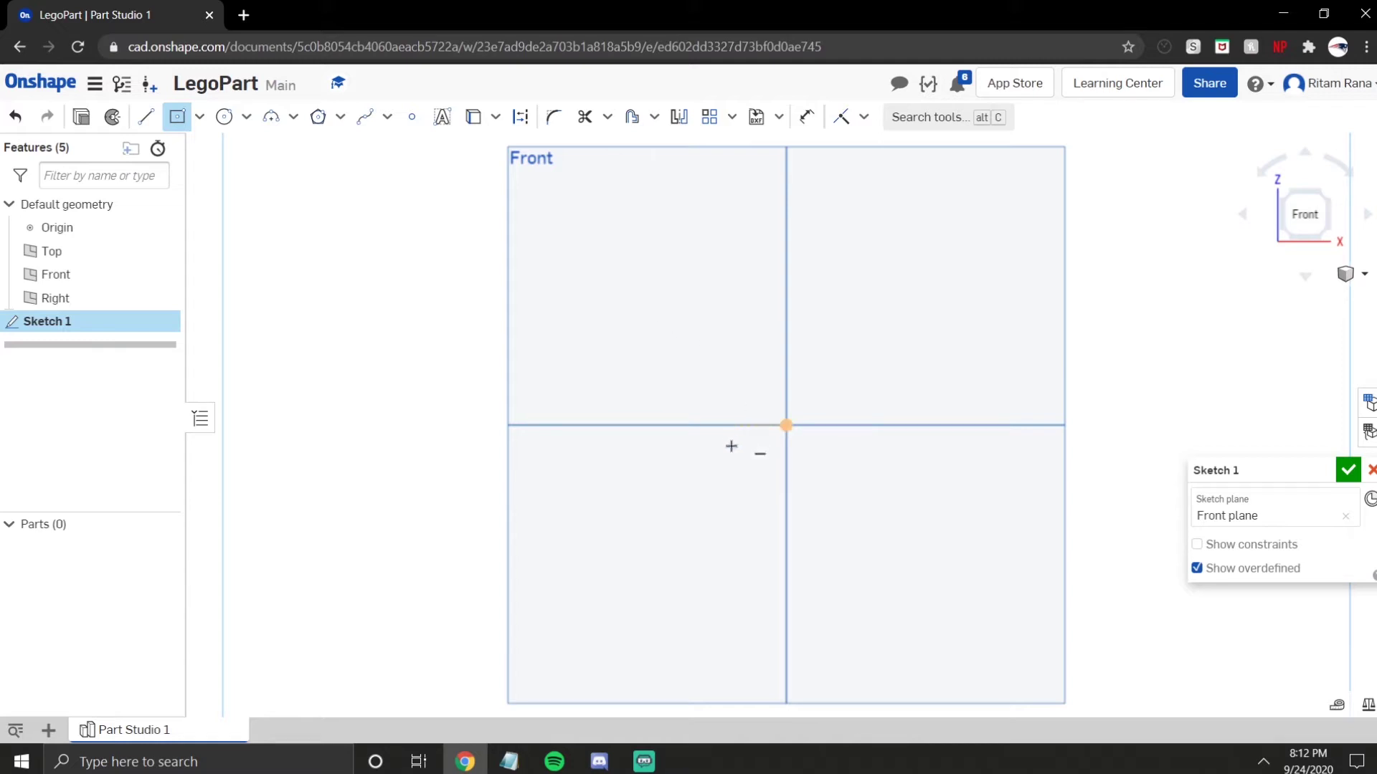
pyautogui.click(785, 426)
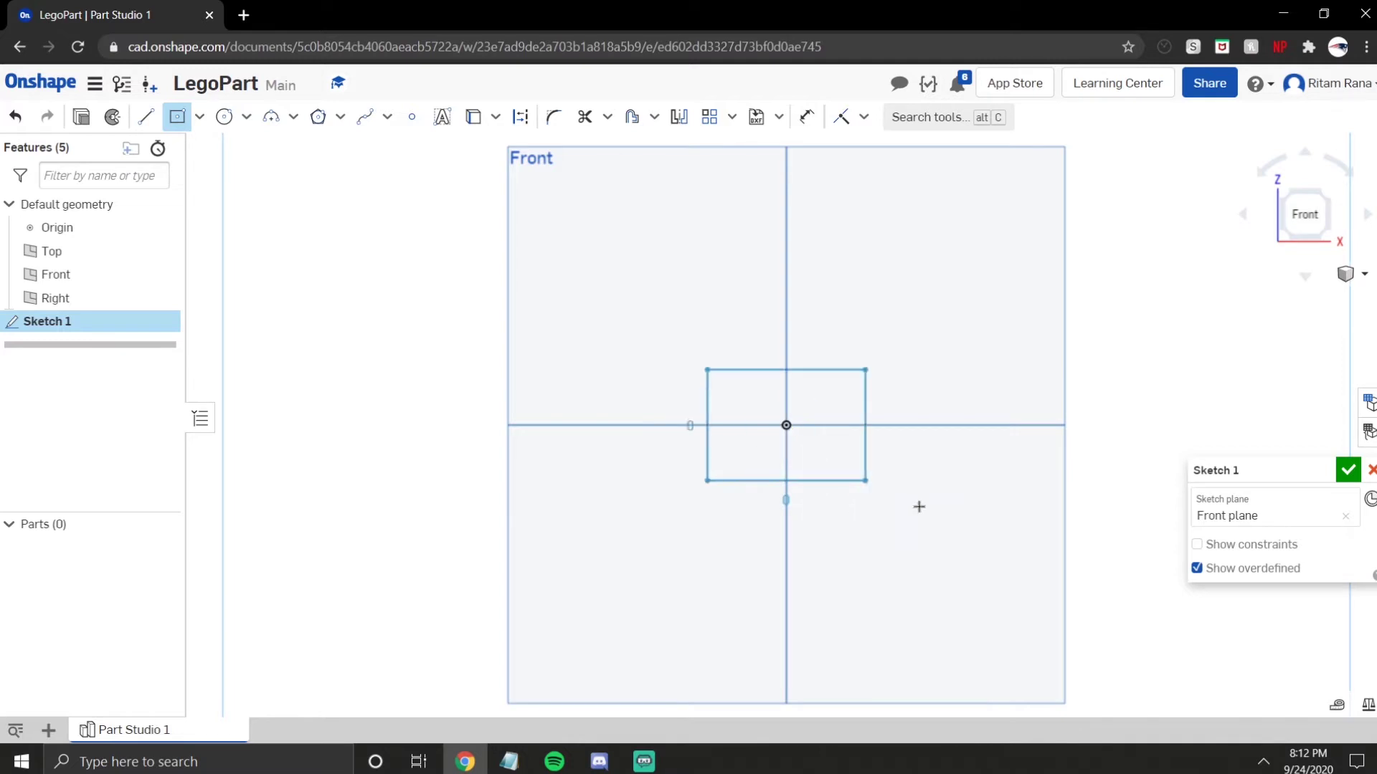
pyautogui.click(976, 550)
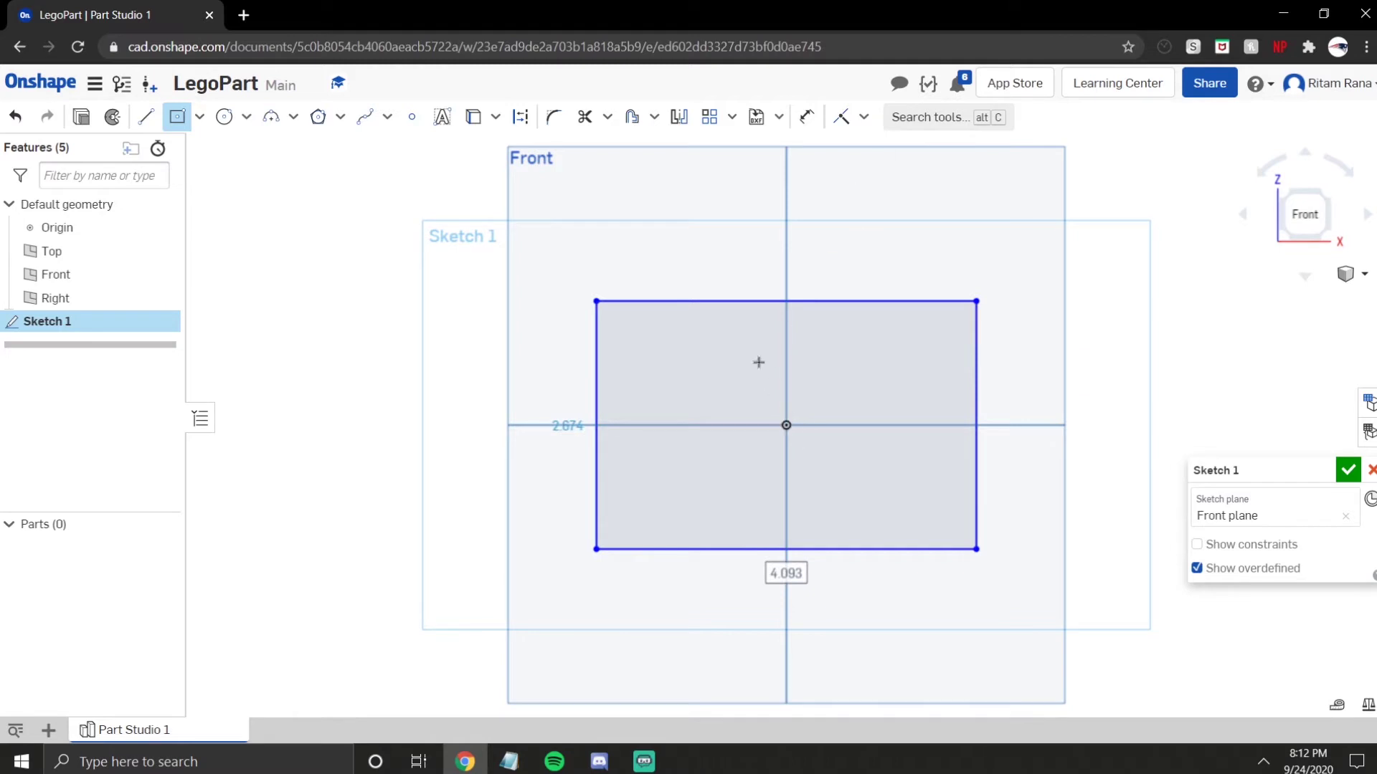
# Dimension the rectangle to 6 in wide and 3 in high
pyautogui.moveTo(760, 364); pyautogui.dragTo(782, 407, button='right')
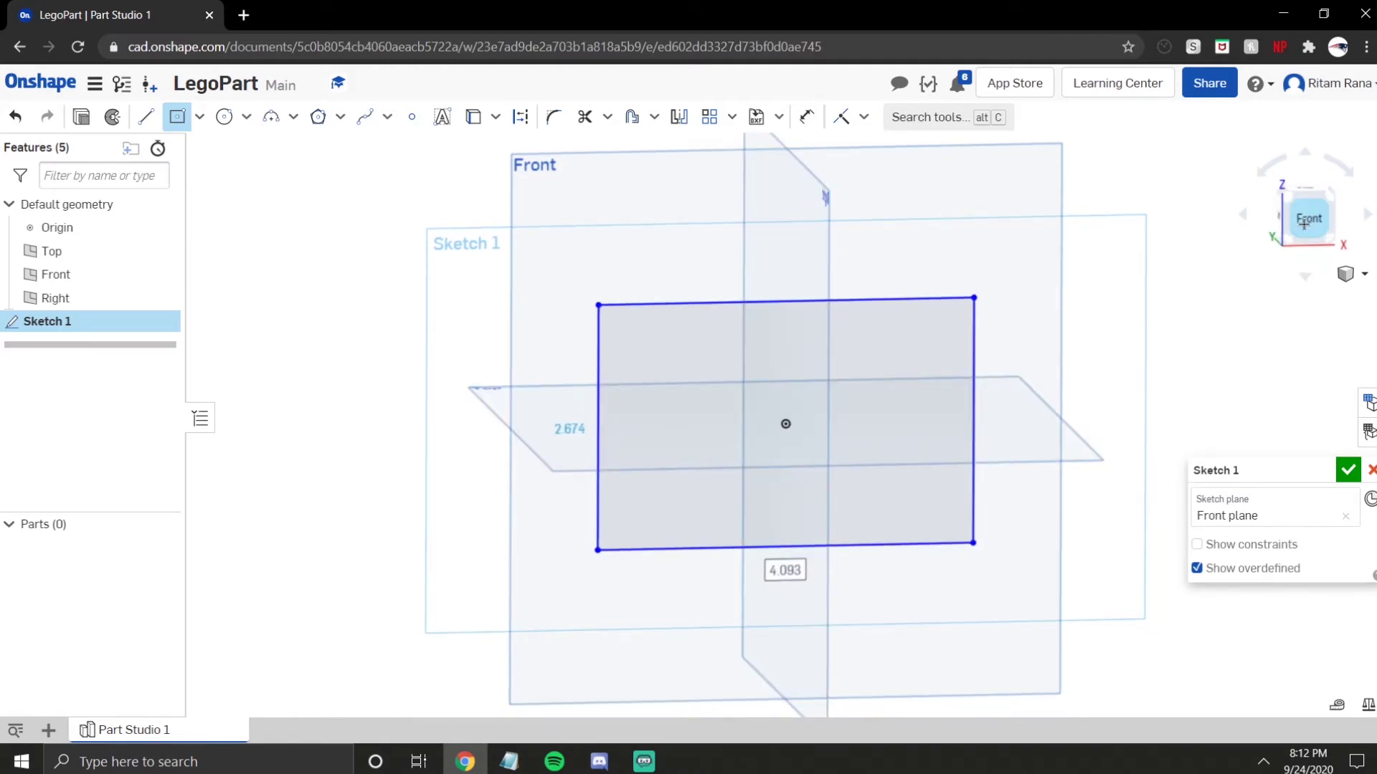
pyautogui.press('n')
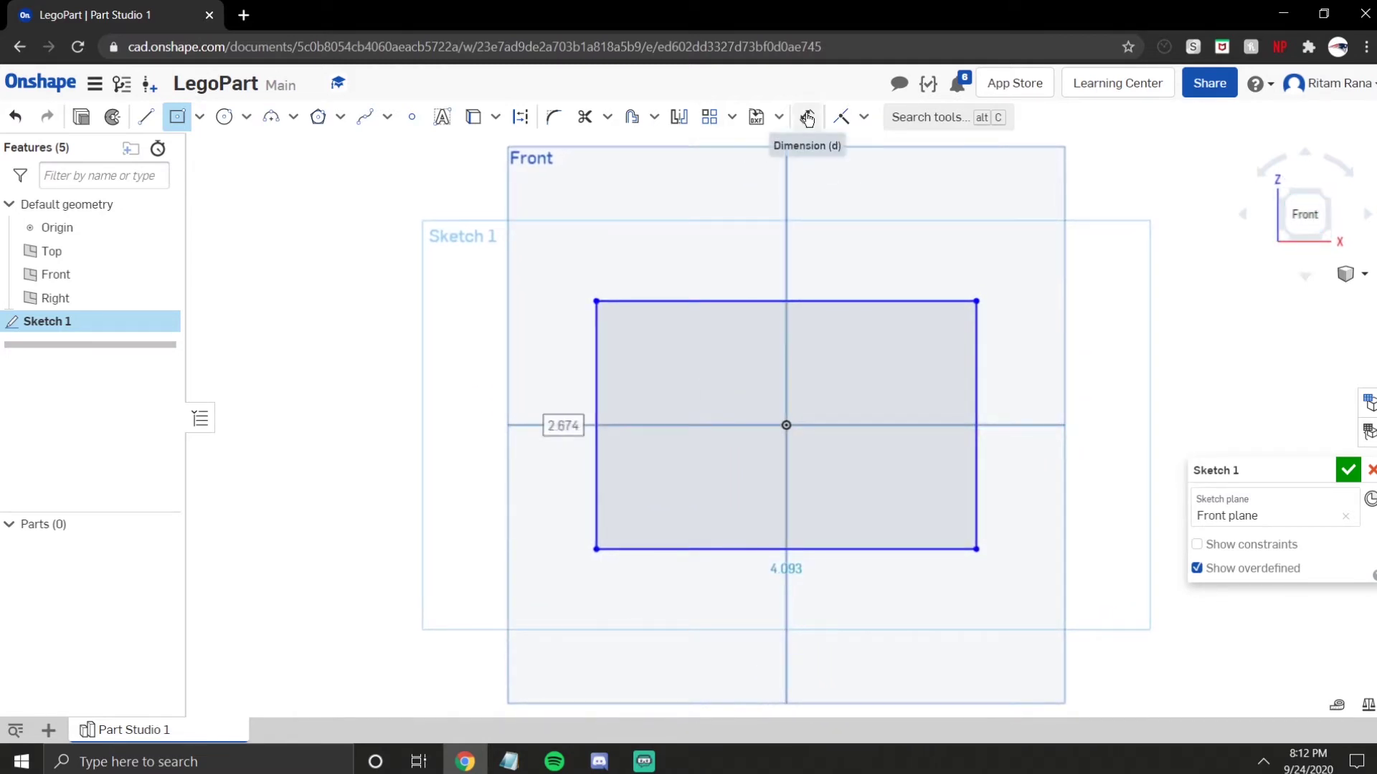
pyautogui.click(816, 126)
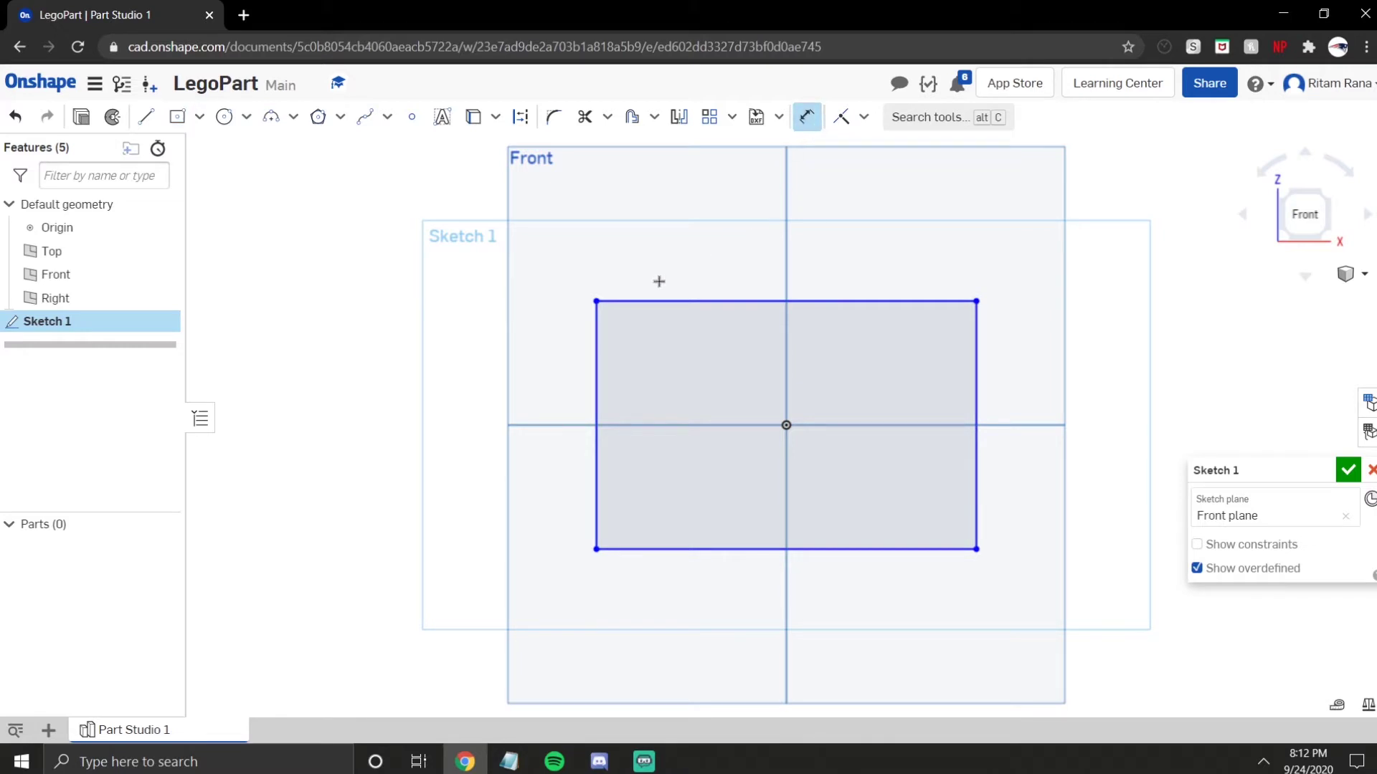
pyautogui.click(633, 302)
pyautogui.click(656, 240)
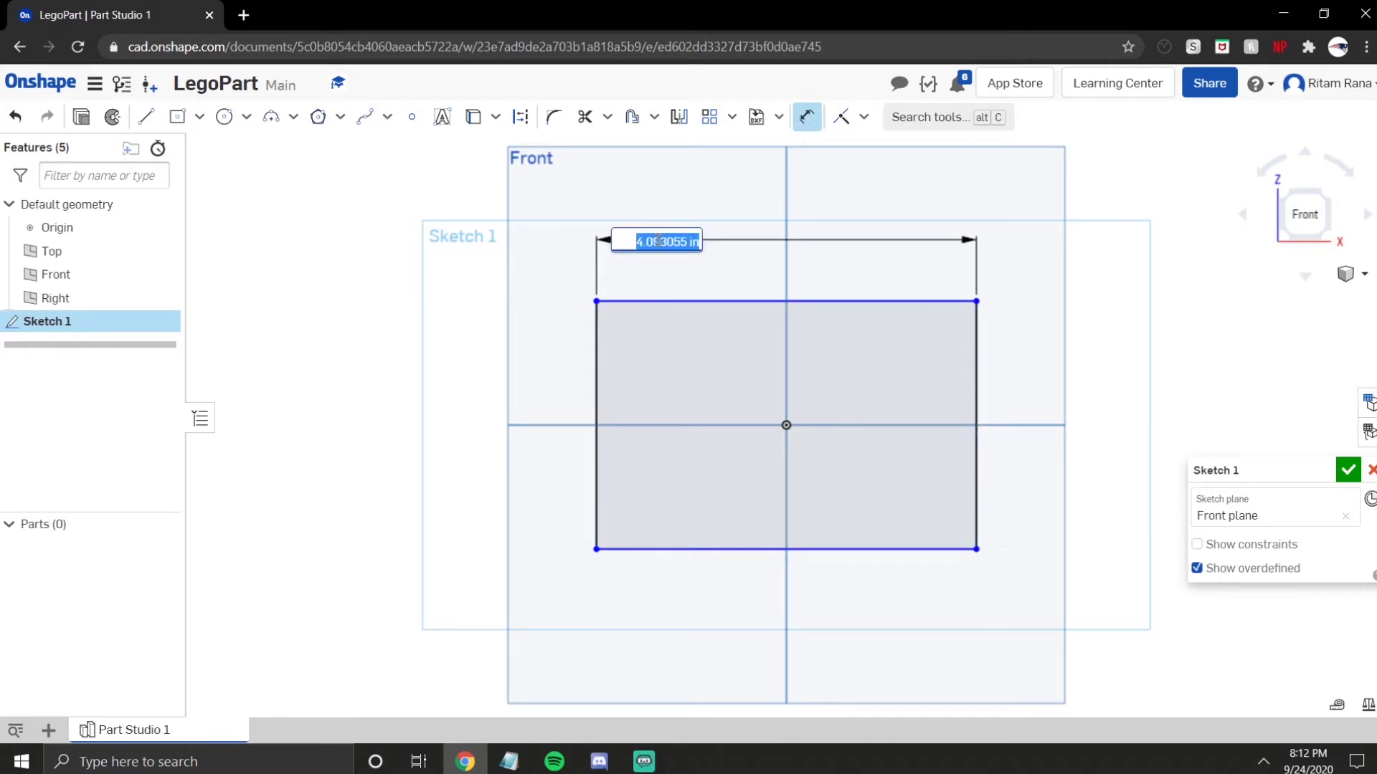
pyautogui.write('6')
pyautogui.press('Return')
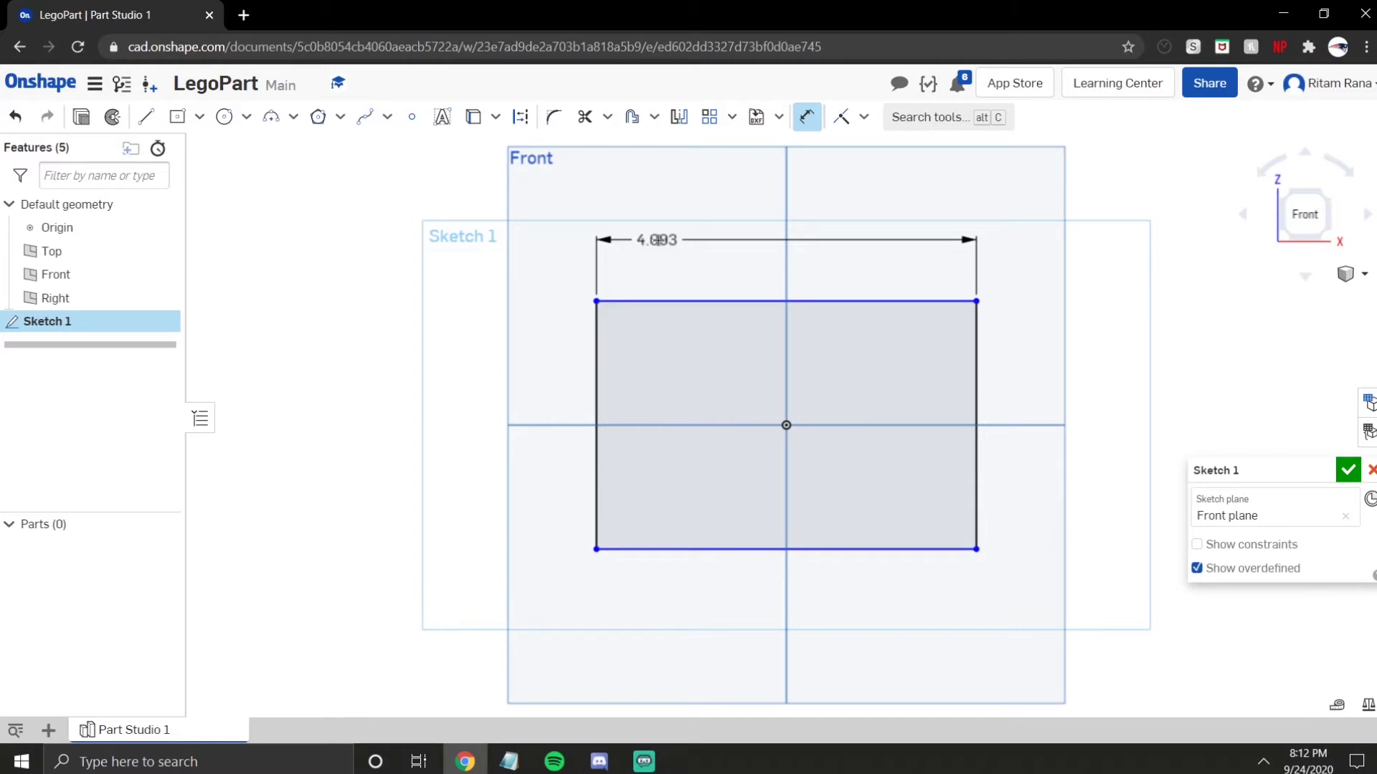
pyautogui.click(508, 344)
pyautogui.click(423, 374)
pyautogui.write('3')
pyautogui.press('Return')
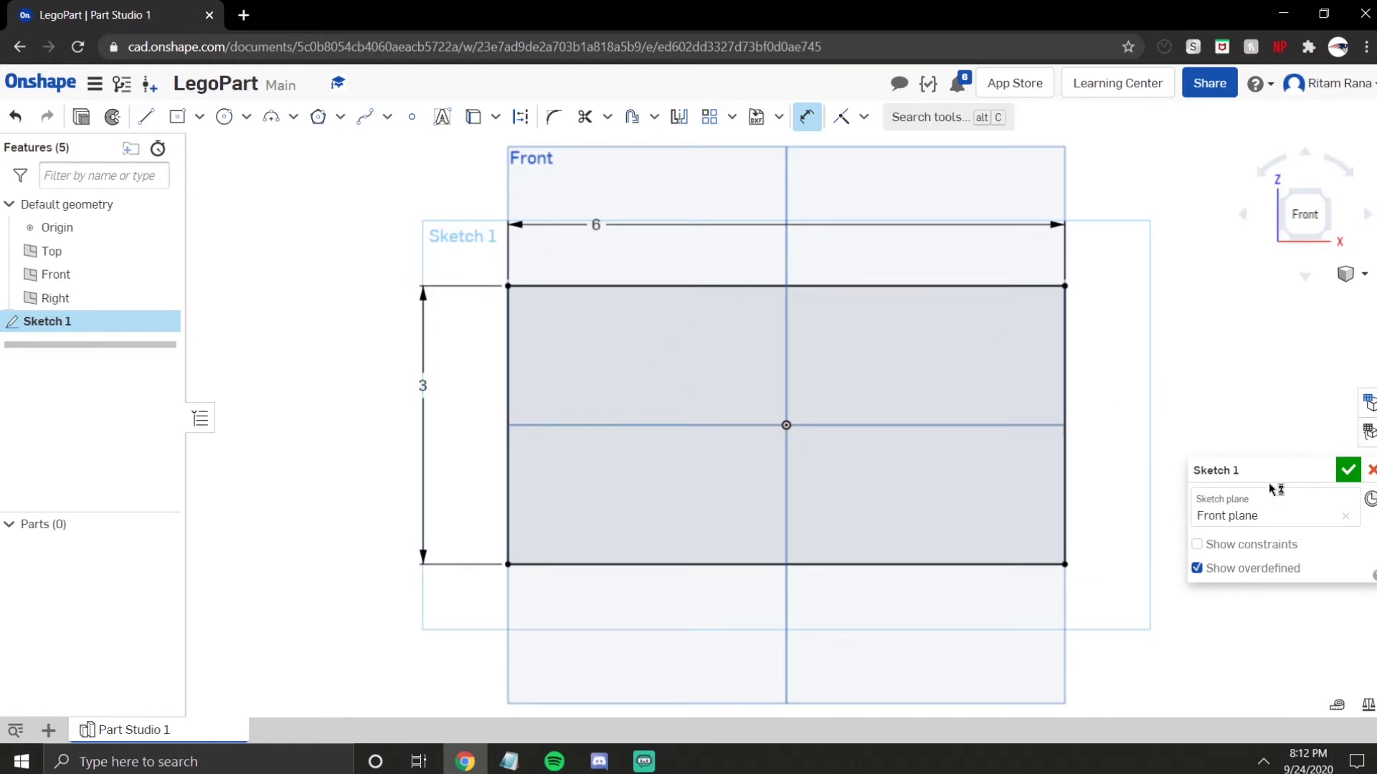
# Shift the rectangle's width dimension label slightly towards the centre and finish the sketch
pyautogui.moveTo(1248, 471); pyautogui.dragTo(1121, 393)
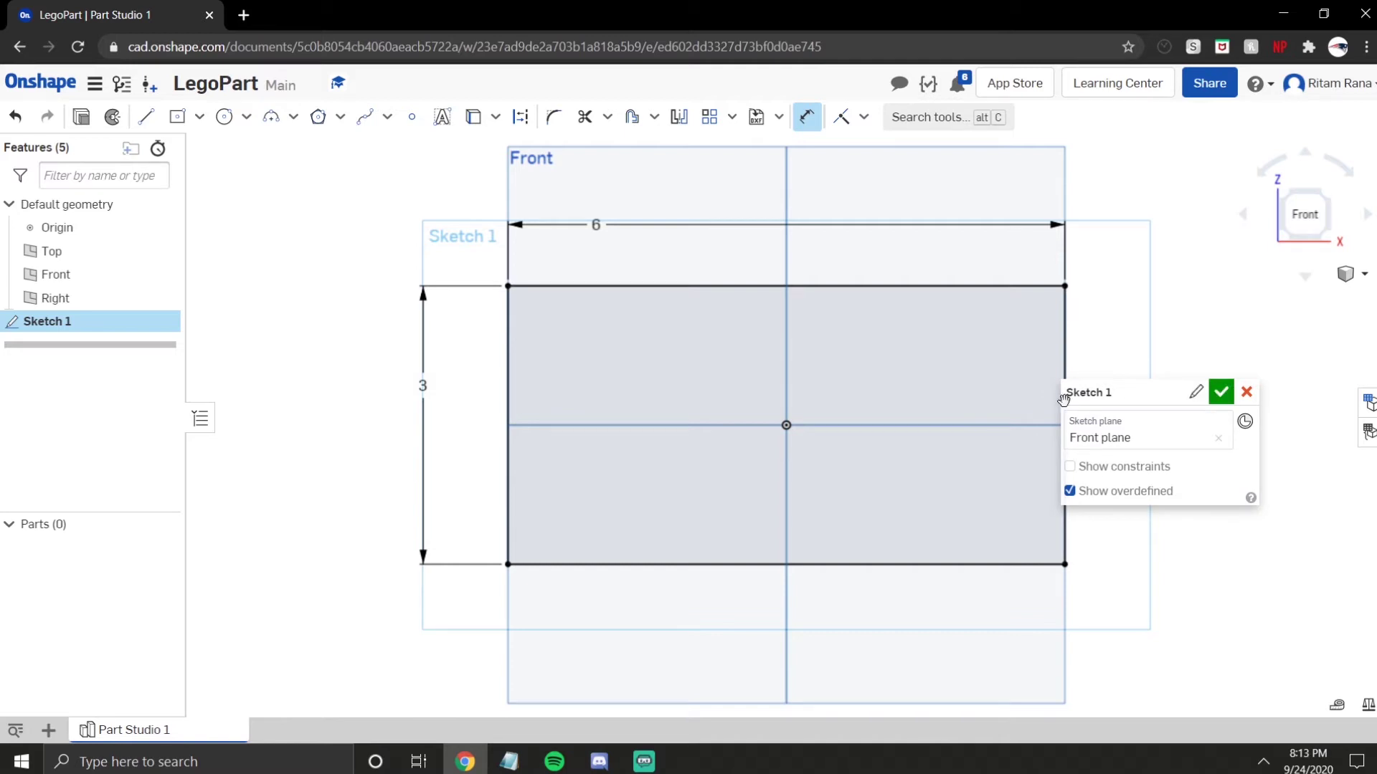
pyautogui.moveTo(1100, 391); pyautogui.dragTo(1227, 404)
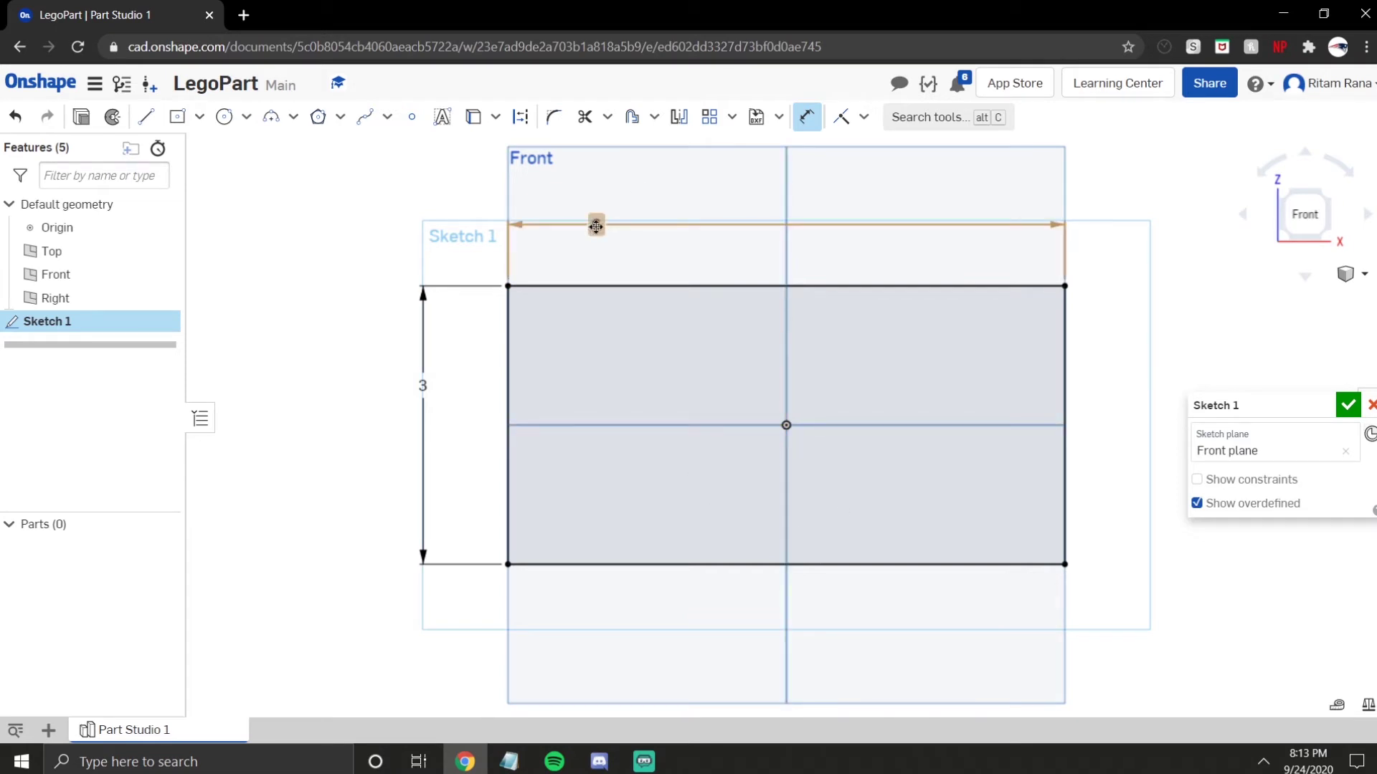
pyautogui.moveTo(648, 229); pyautogui.dragTo(647, 229)
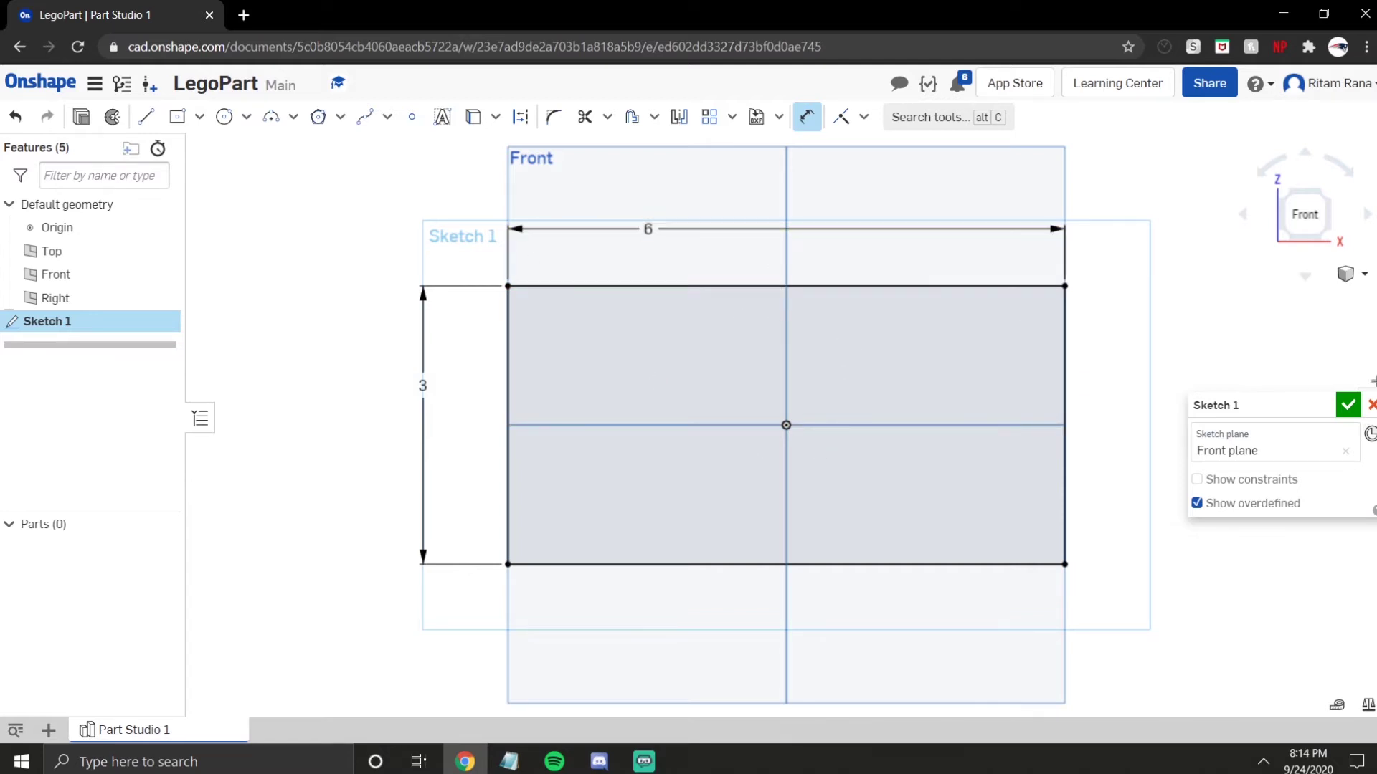
pyautogui.click(1348, 405)
# Extrude the rectangle sketch as a new solid with a blind depth of 1 in
pyautogui.click(43, 326)
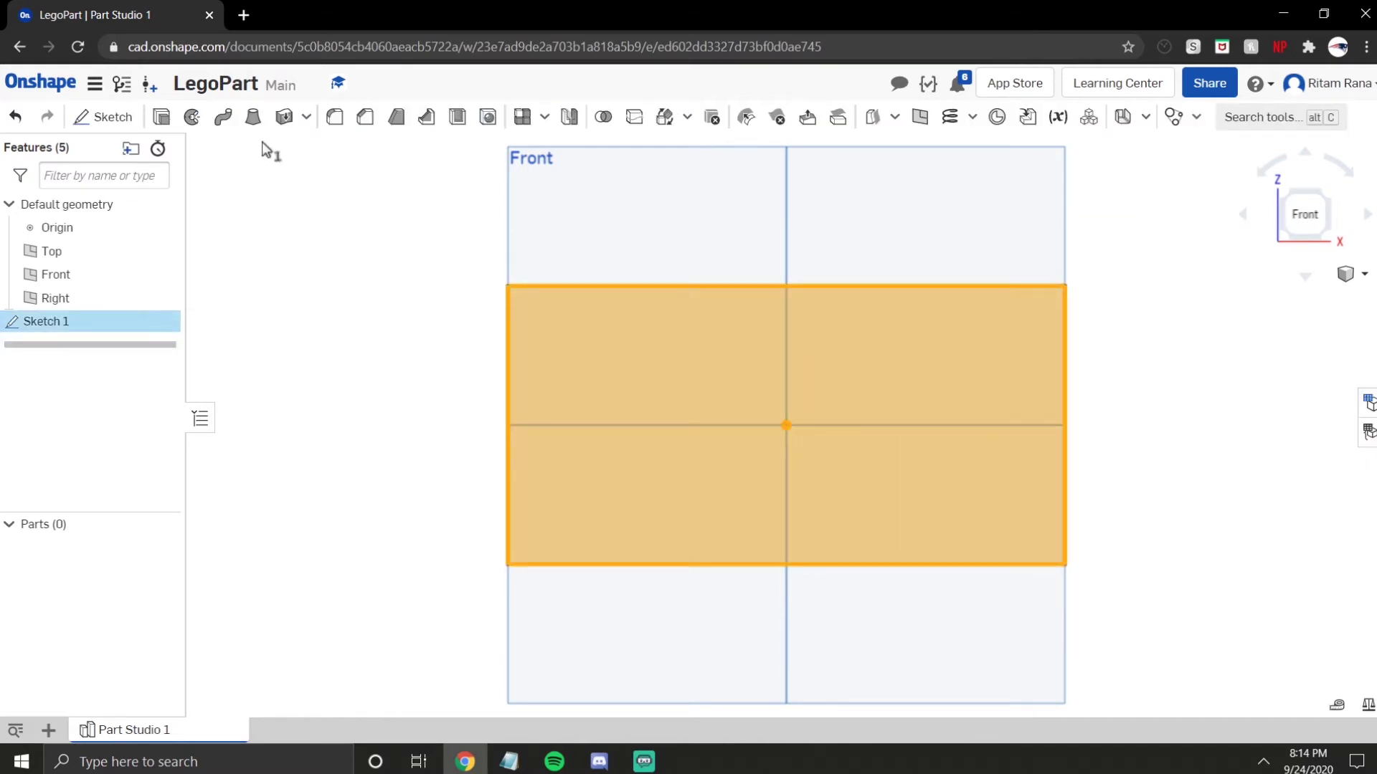
pyautogui.click(162, 117)
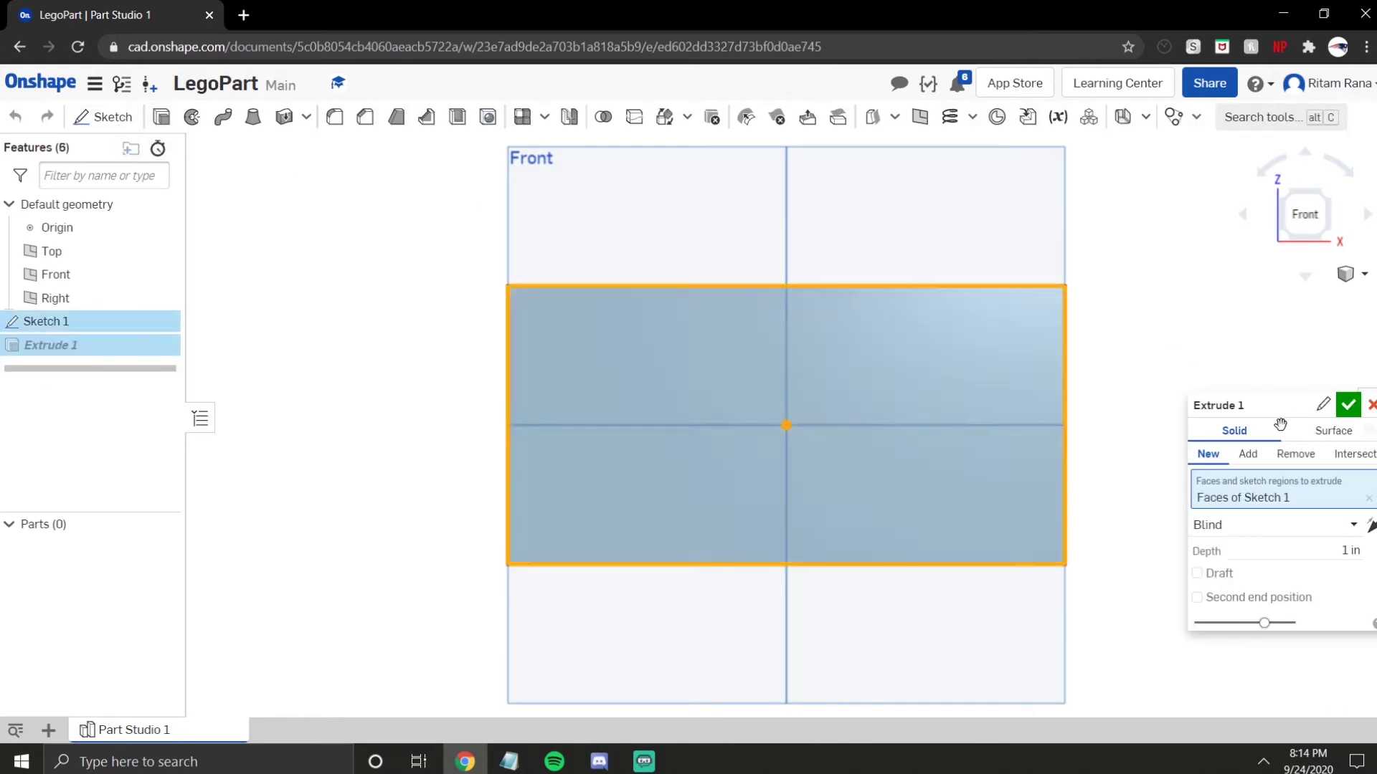
pyautogui.moveTo(706, 387); pyautogui.dragTo(744, 420, button='right')
pyautogui.scroll(-2, 744, 419)
pyautogui.scroll(1, 933, 479)
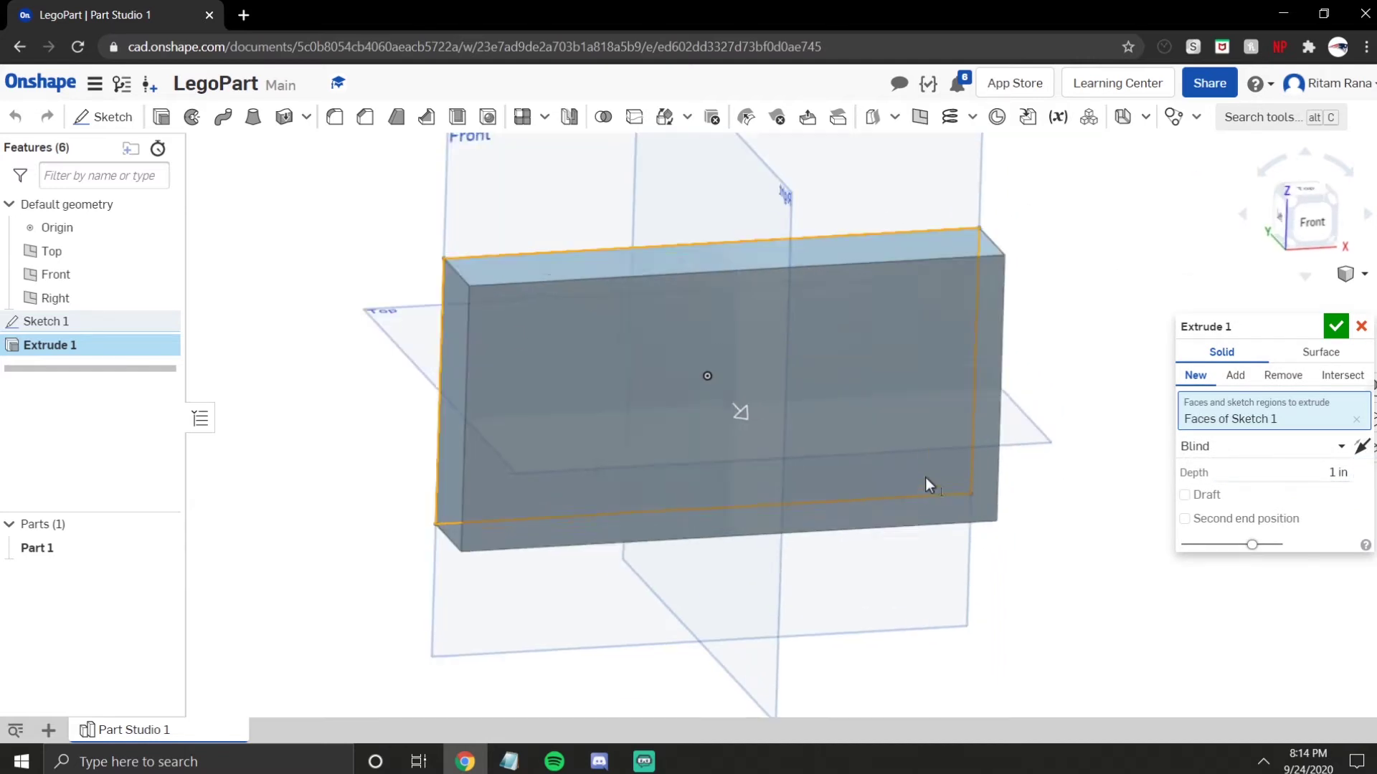
pyautogui.moveTo(925, 477); pyautogui.dragTo(935, 458, button='right')
pyautogui.scroll(-1, 936, 458)
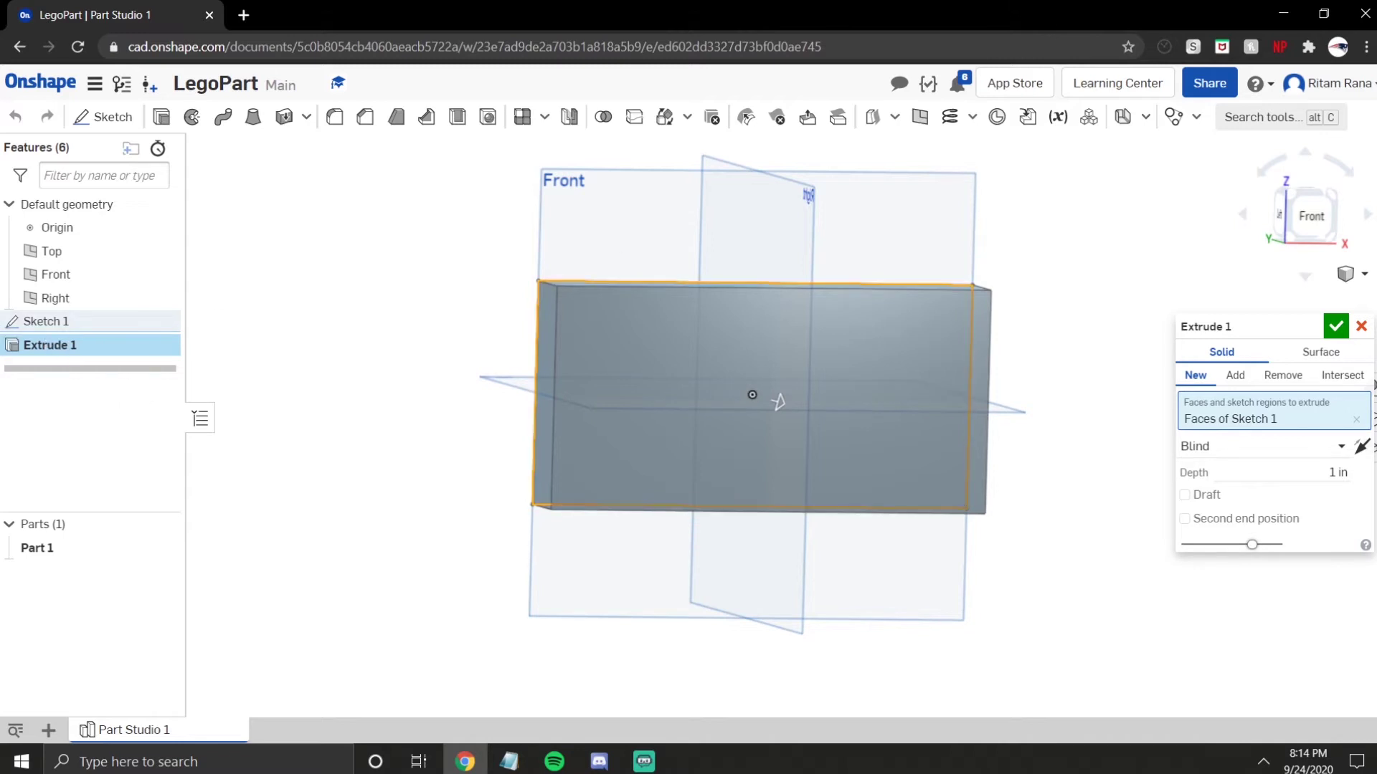
pyautogui.click(1336, 328)
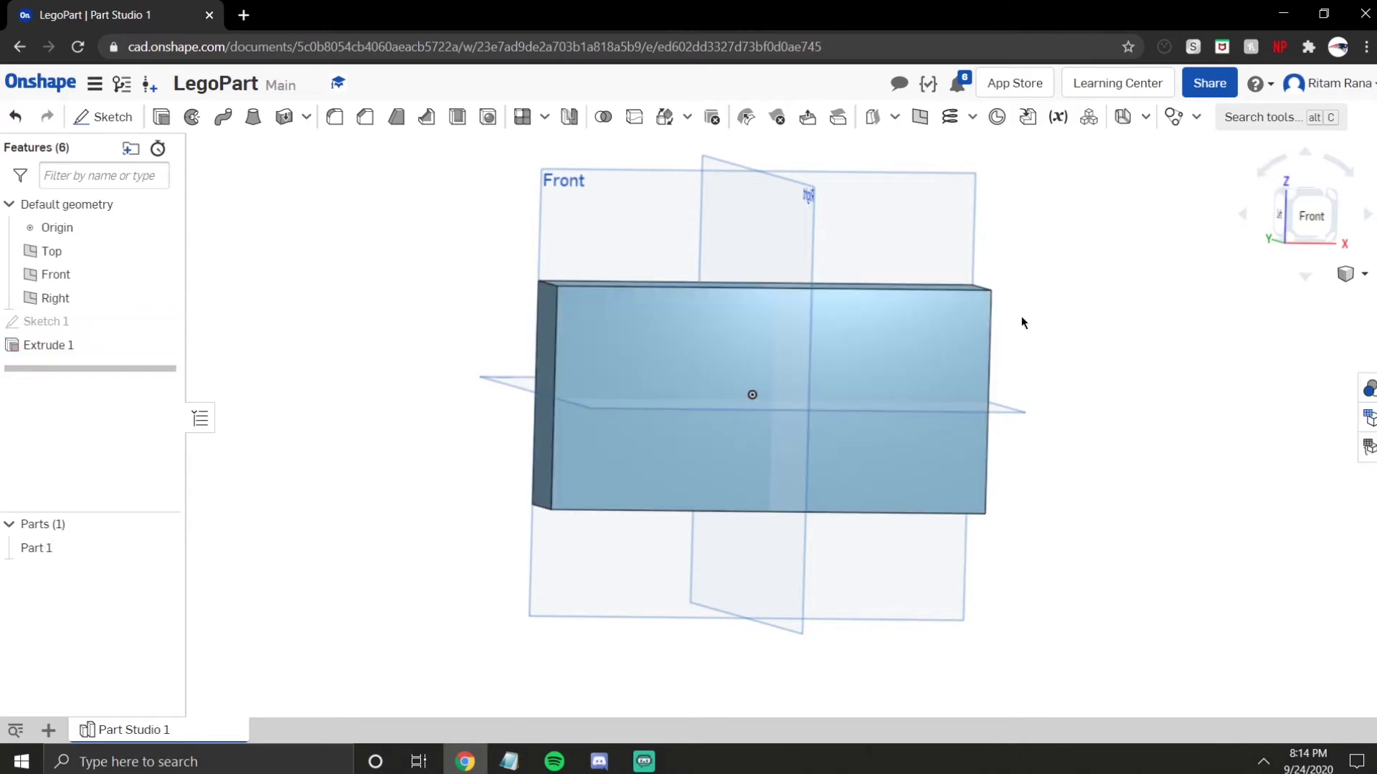
# Change the appearance colour of Part 1 to red (FF0000)
pyautogui.moveTo(978, 343); pyautogui.dragTo(1196, 221, button='right')
pyautogui.click(1305, 226)
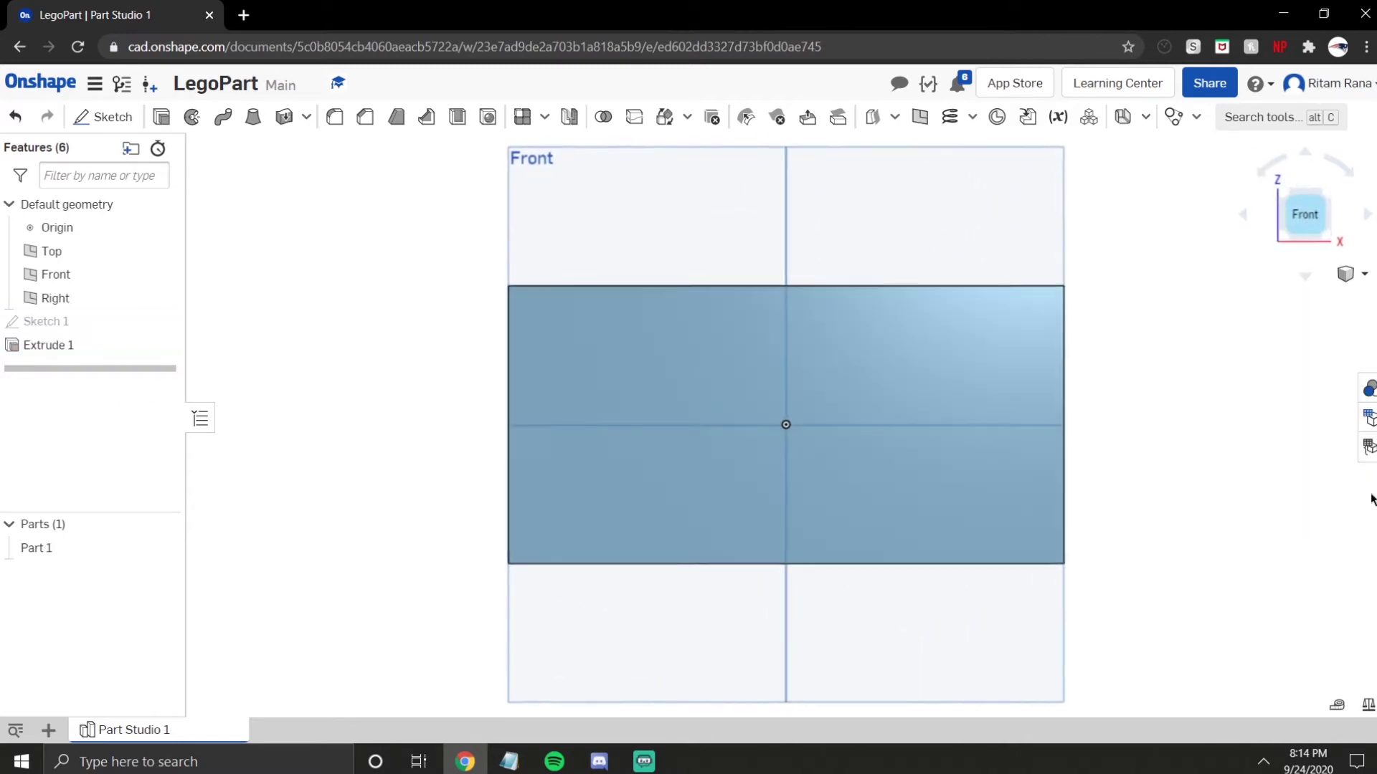
pyautogui.click(1369, 391)
pyautogui.click(1202, 185)
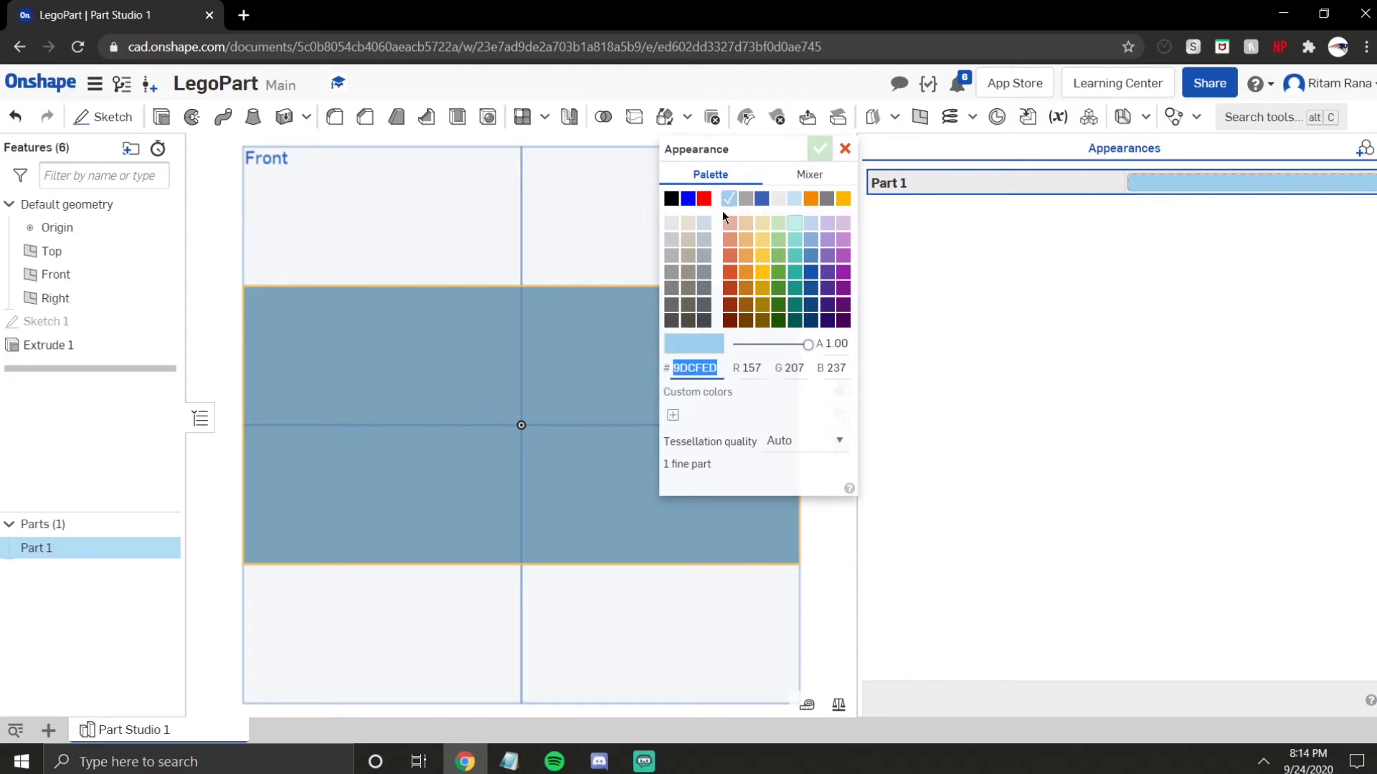
pyautogui.moveTo(480, 519); pyautogui.dragTo(507, 530, button='right')
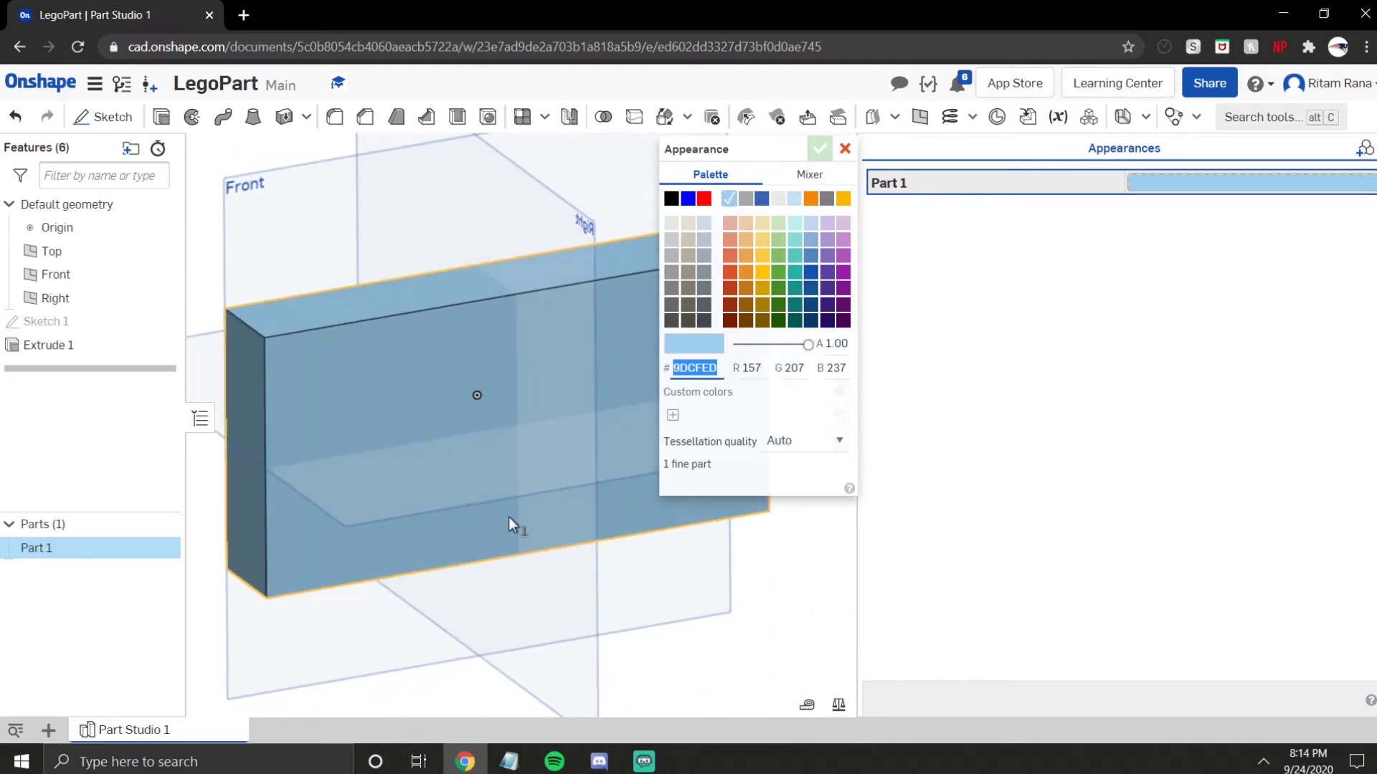
pyautogui.moveTo(699, 149); pyautogui.dragTo(1032, 268)
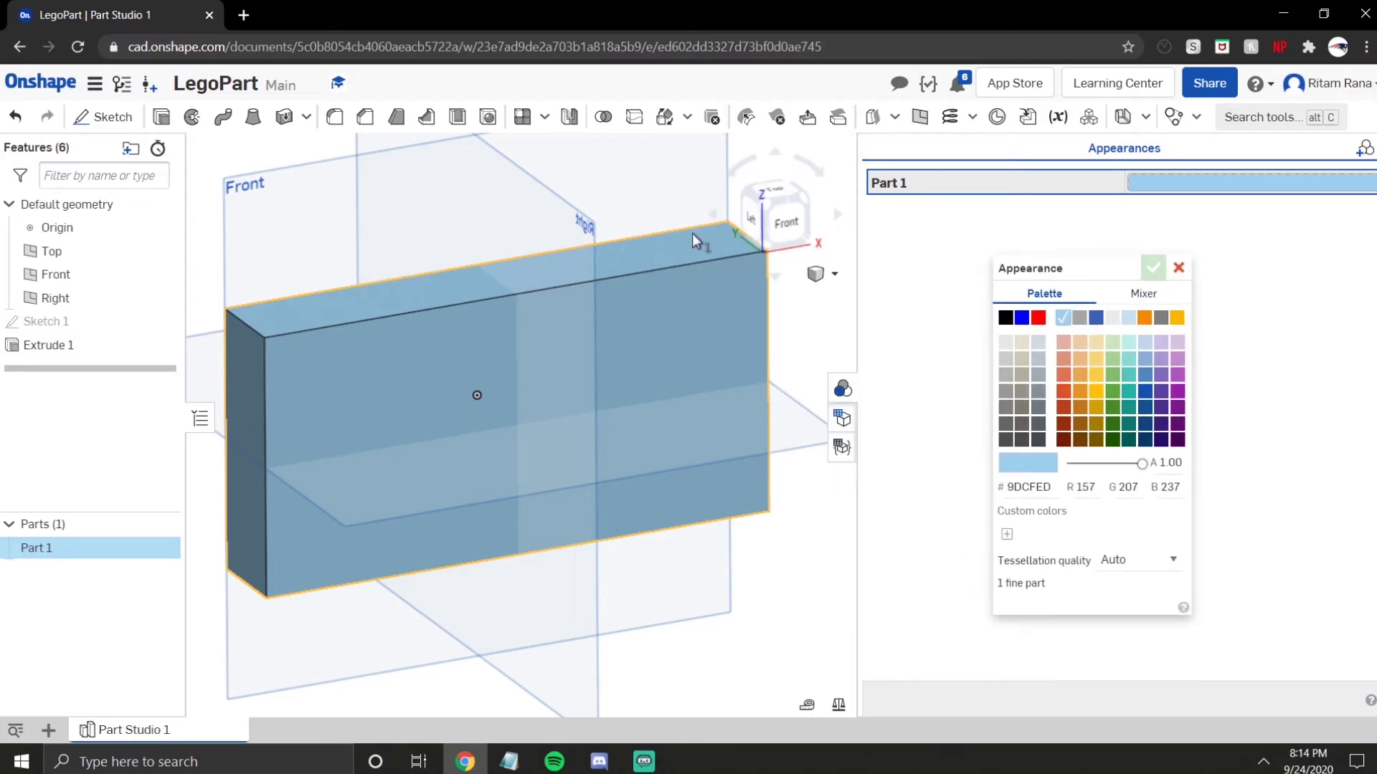
pyautogui.click(785, 220)
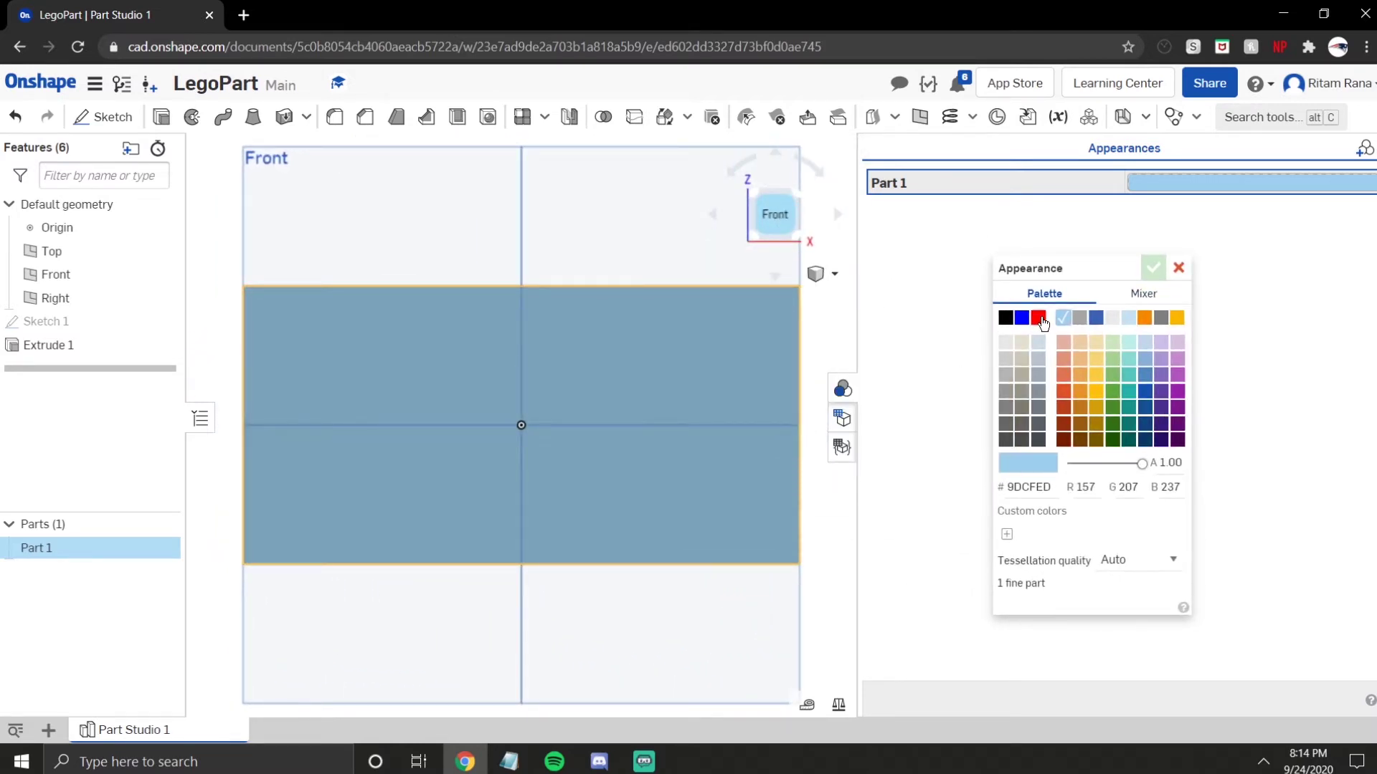
pyautogui.click(1039, 319)
pyautogui.click(843, 389)
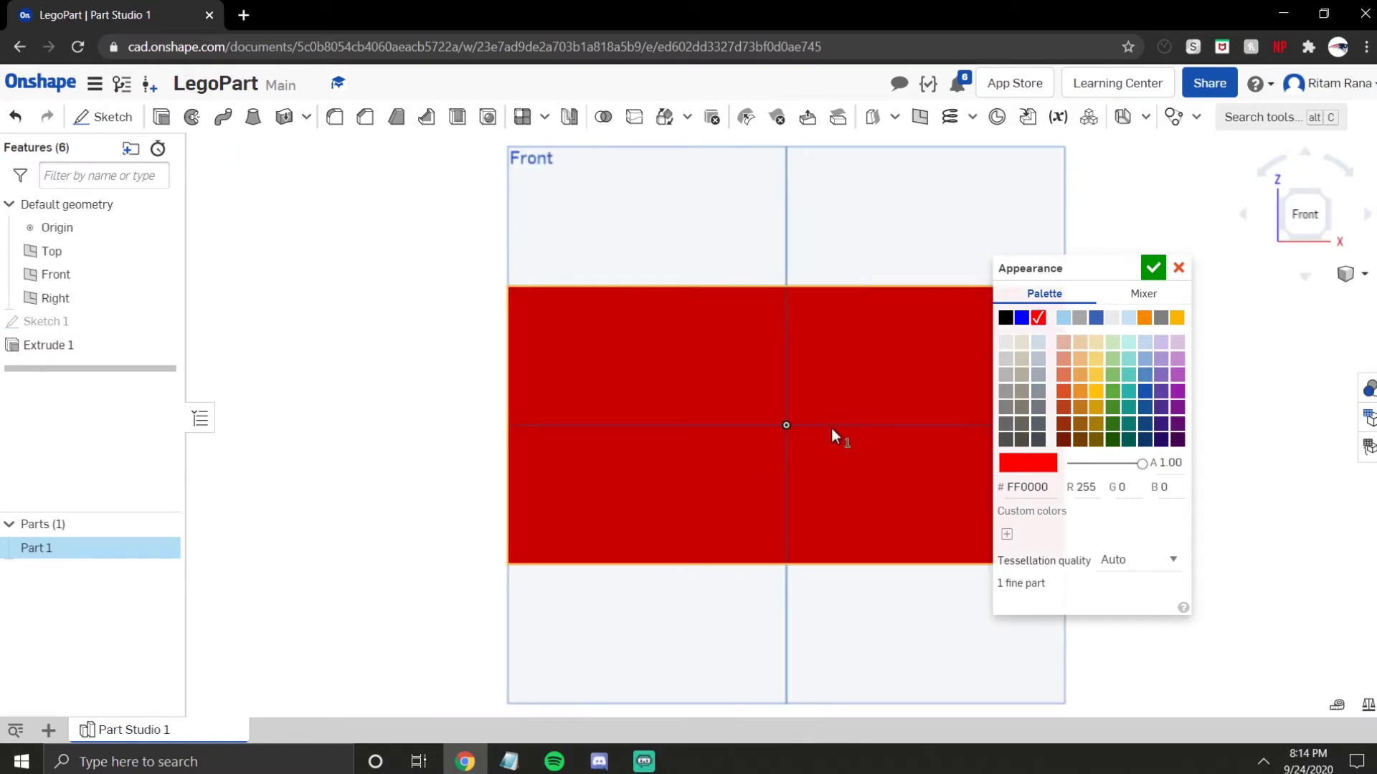
pyautogui.click(1152, 276)
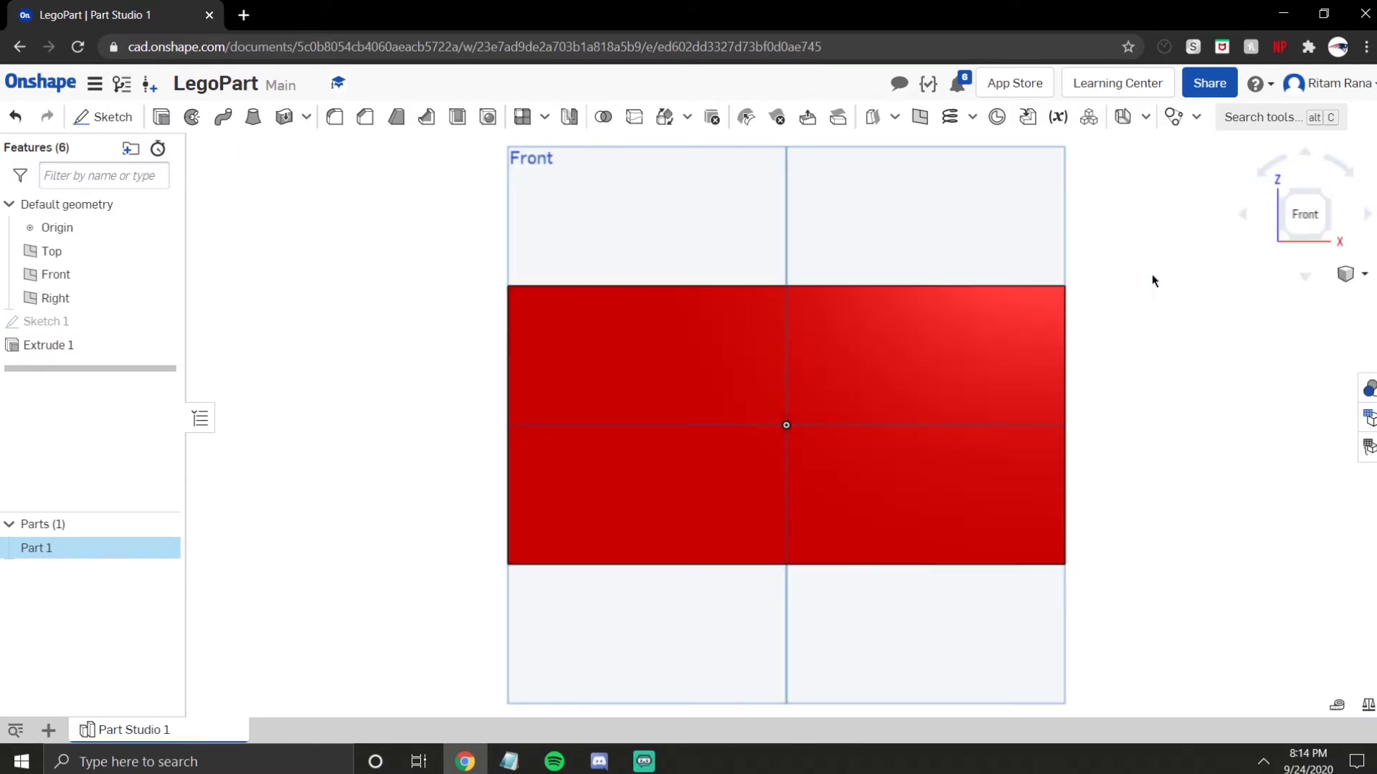
pyautogui.moveTo(820, 433); pyautogui.dragTo(824, 442, button='right')
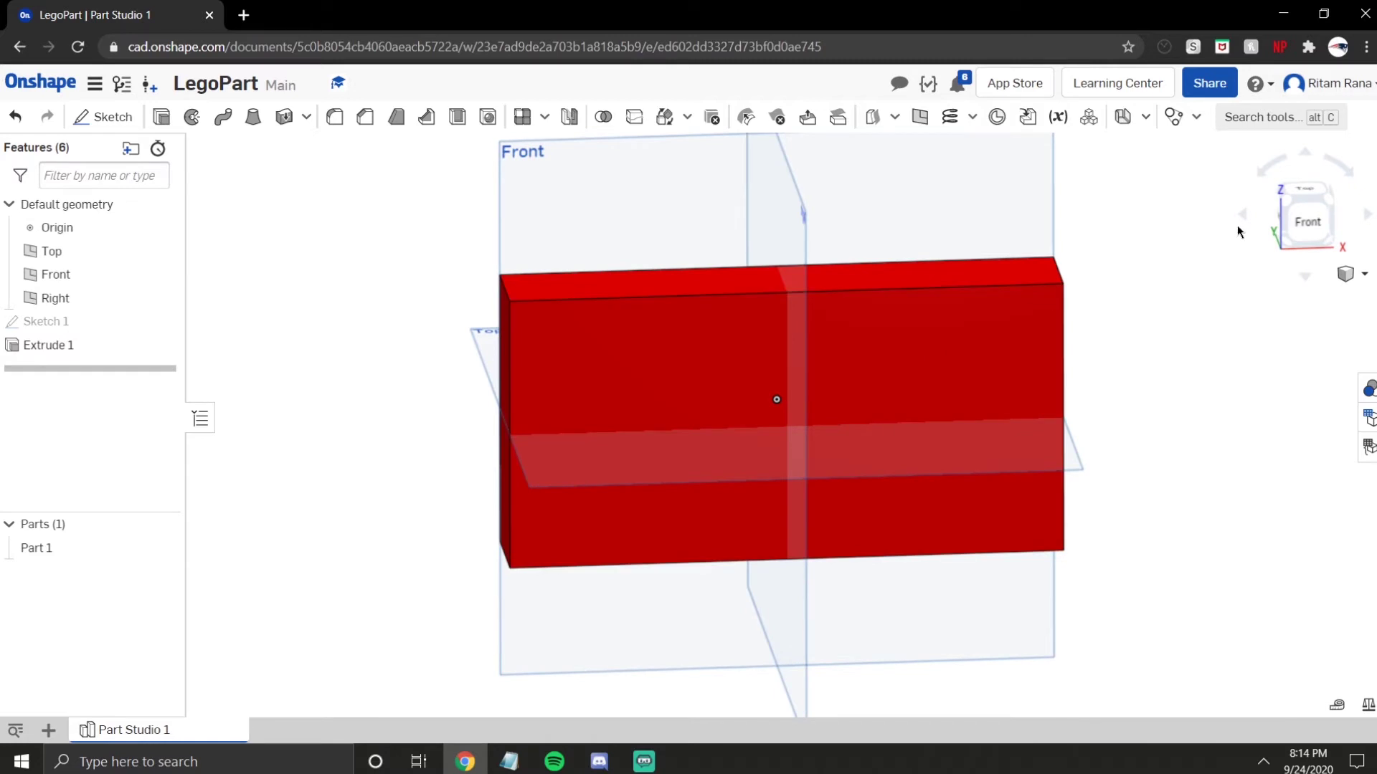
# Start a new sketch on the front face of the extruded block and view it from the front
pyautogui.click(1307, 221)
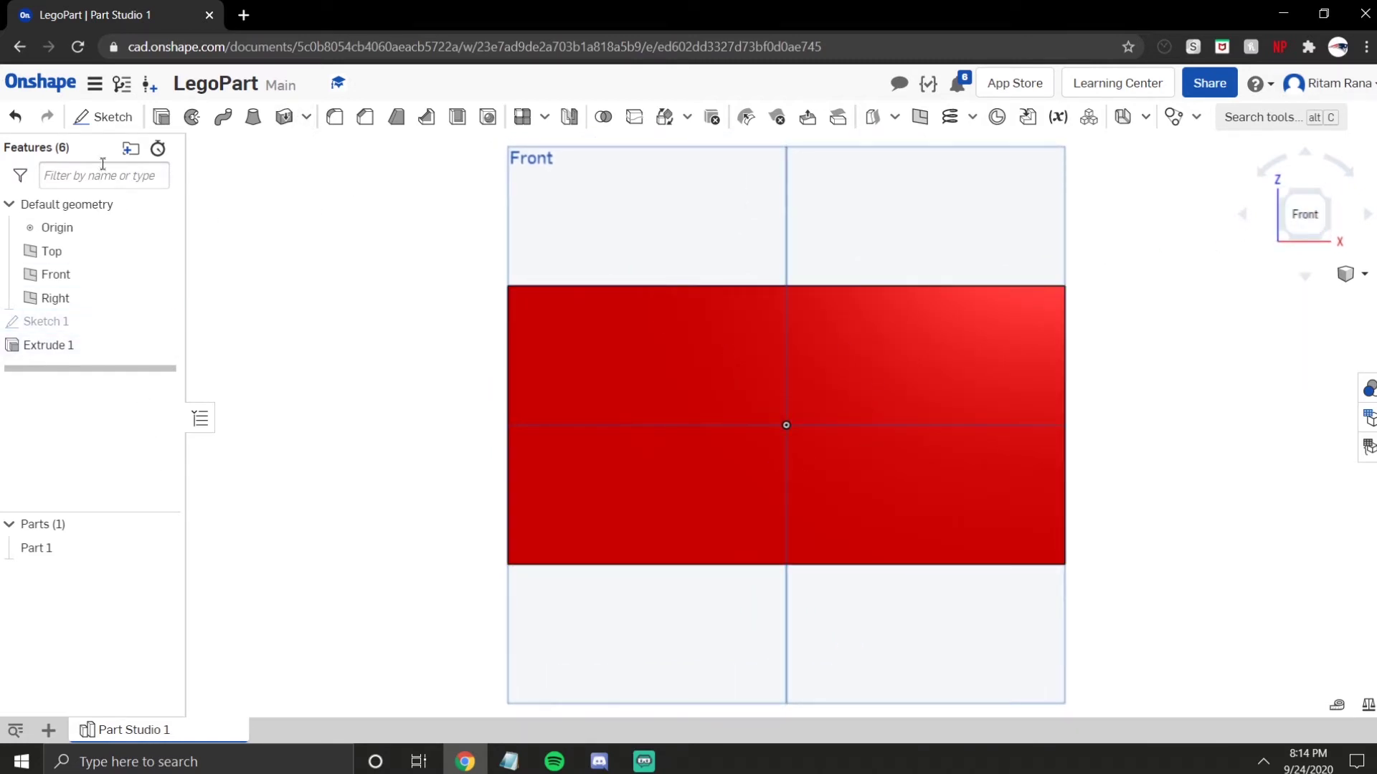
pyautogui.click(110, 118)
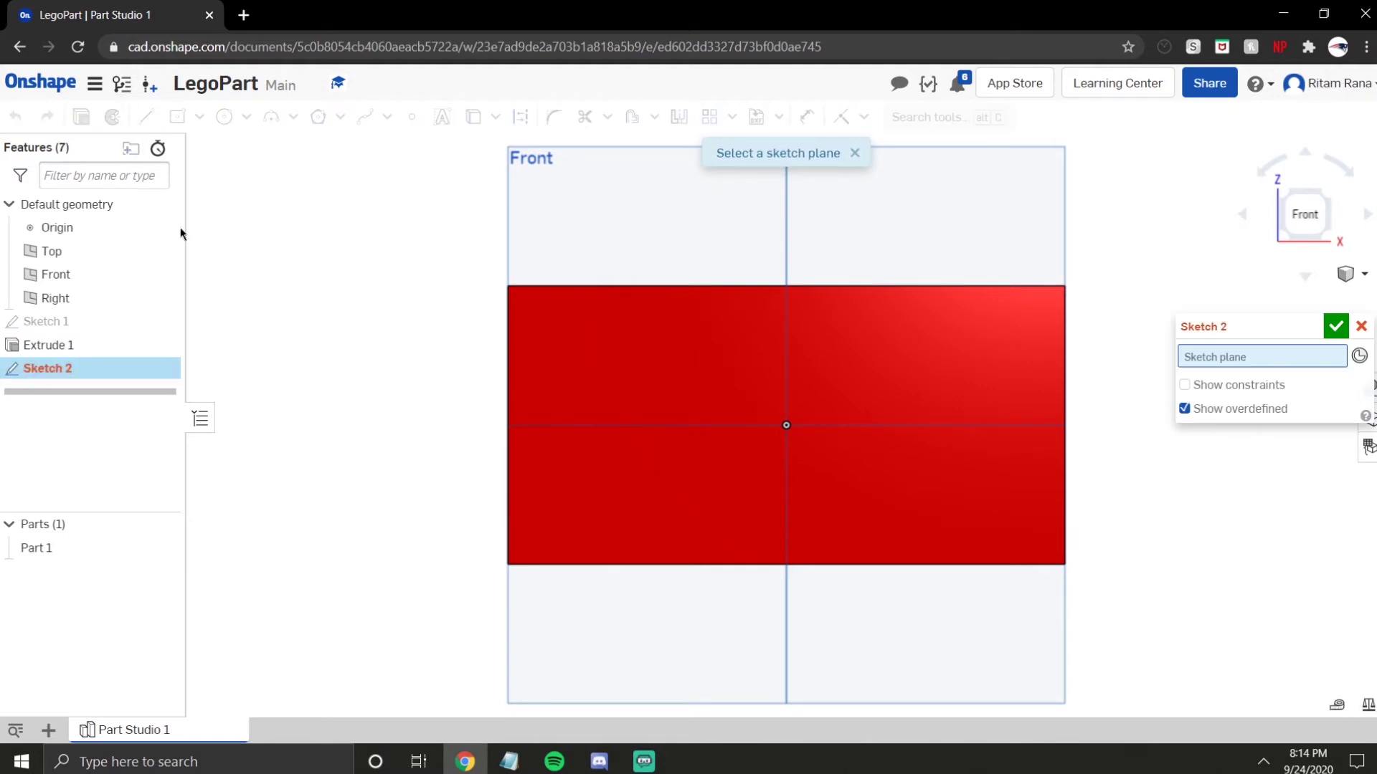
pyautogui.moveTo(607, 353); pyautogui.dragTo(682, 354, button='right')
pyautogui.click(652, 353)
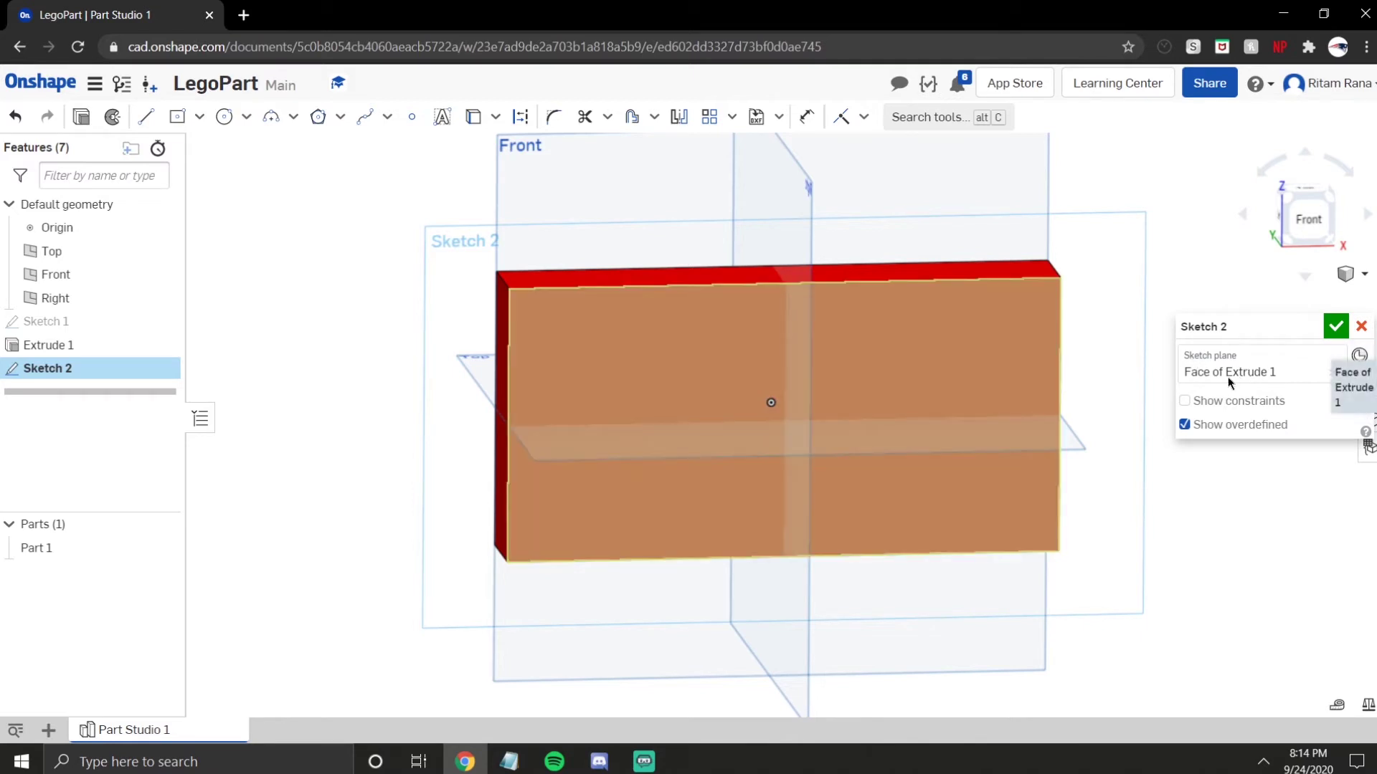
pyautogui.press('n')
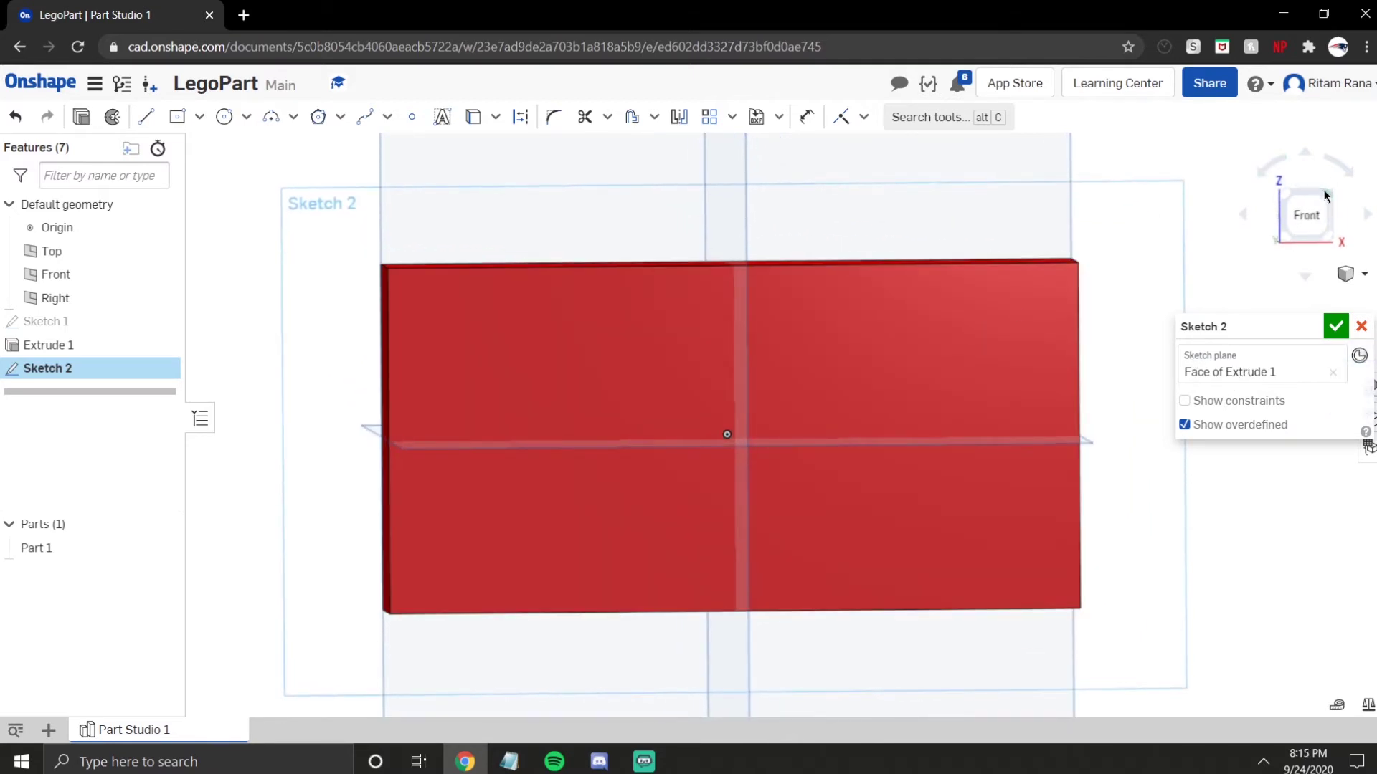
pyautogui.click(1325, 195)
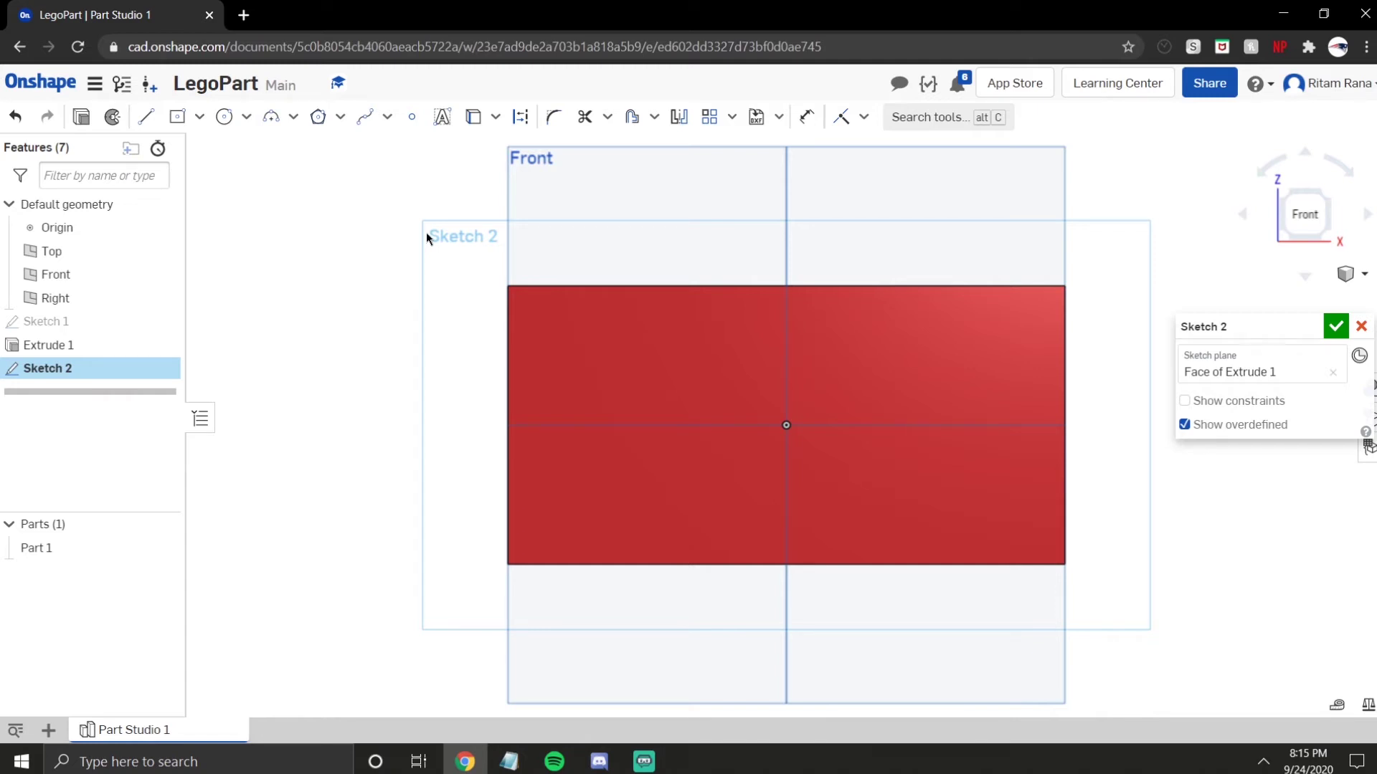
# Draw a horizontal construction line about 9.5 in long across the block's face, about 0.53 in below its top edge
pyautogui.click(517, 129)
pyautogui.click(147, 117)
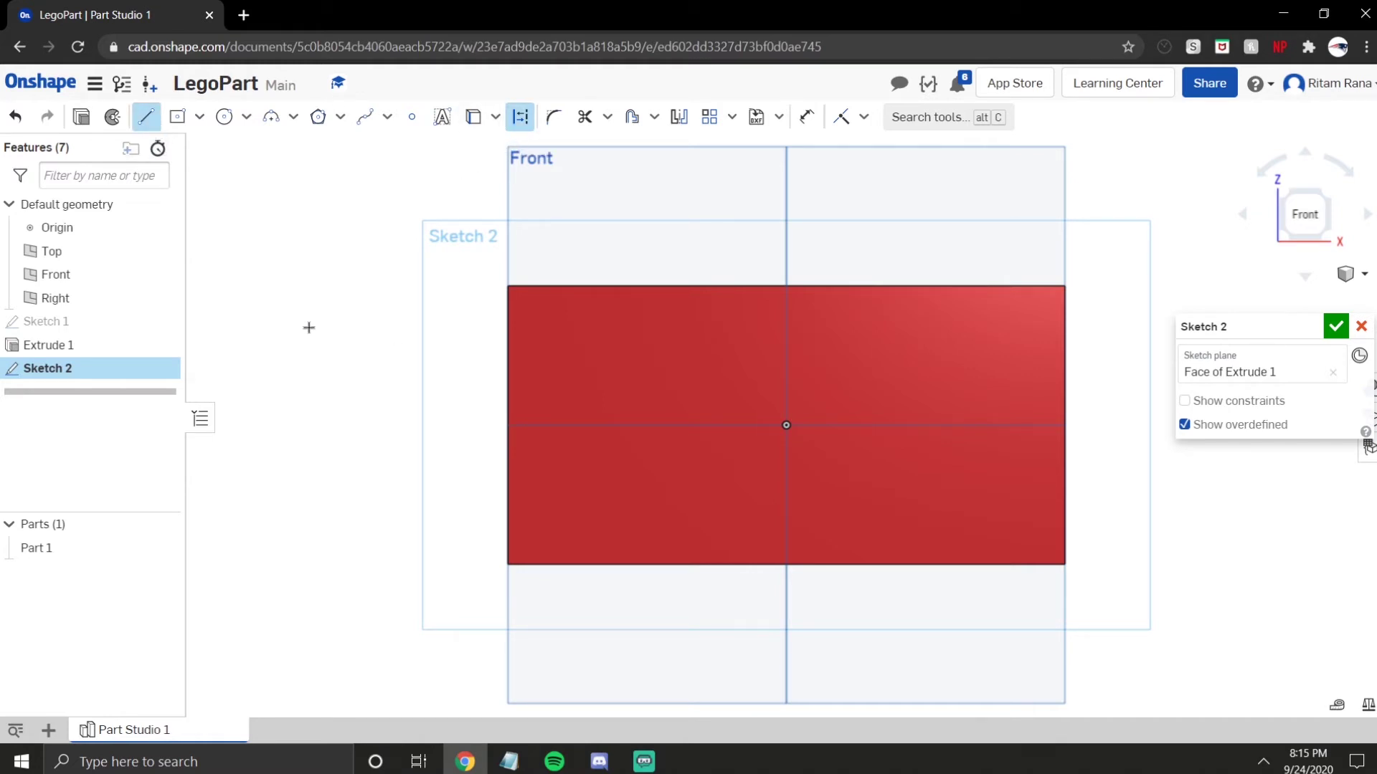
pyautogui.click(279, 335)
pyautogui.click(1160, 334)
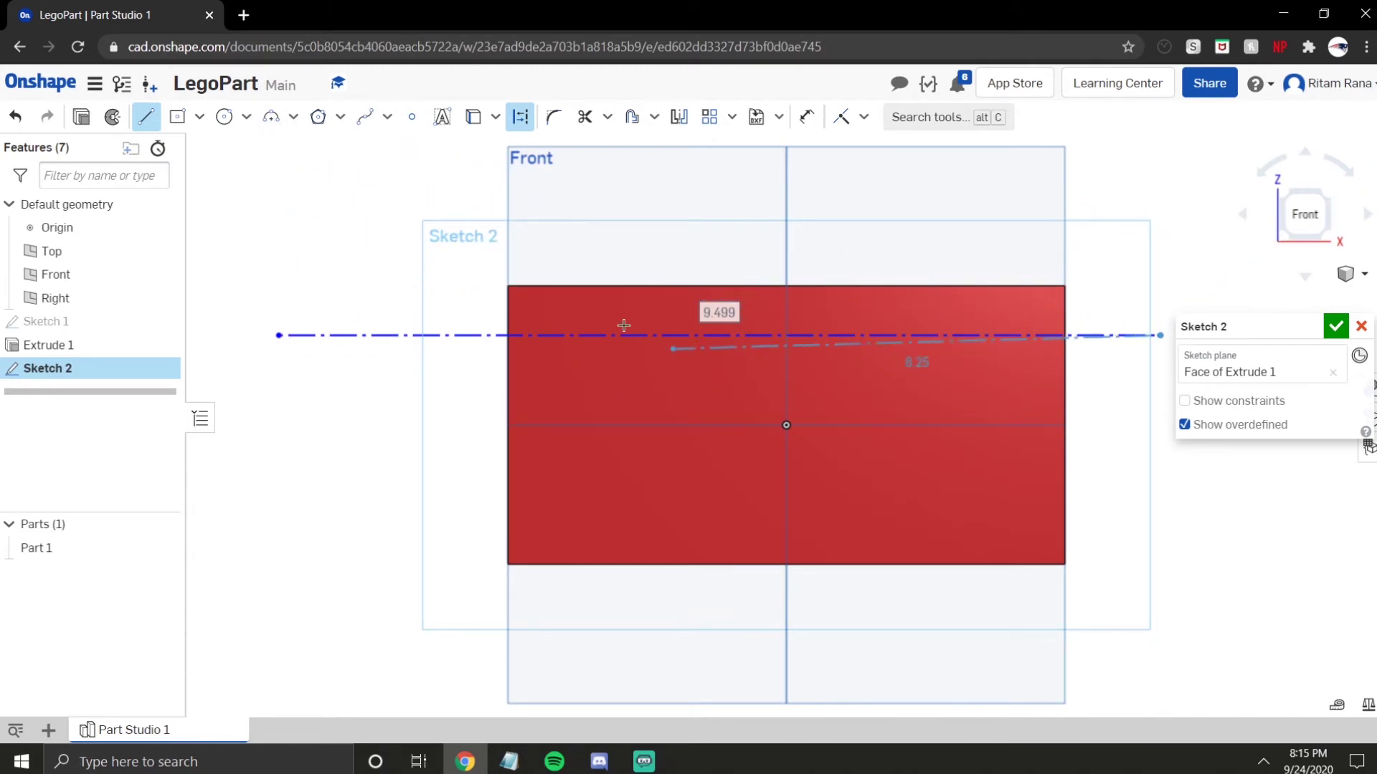
# Dimension the distance between the construction line and the block's top edge to 1.5 in
pyautogui.click(807, 117)
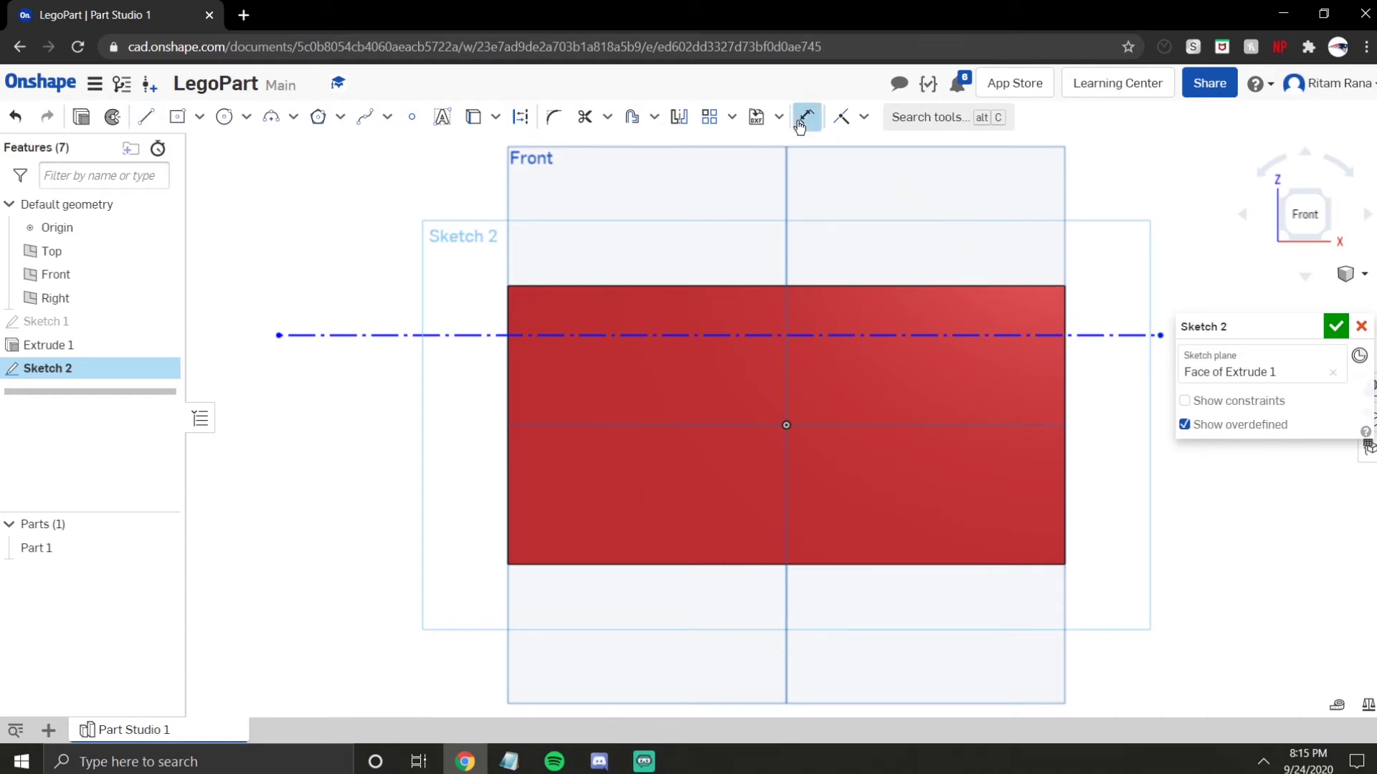
pyautogui.click(591, 334)
pyautogui.click(577, 286)
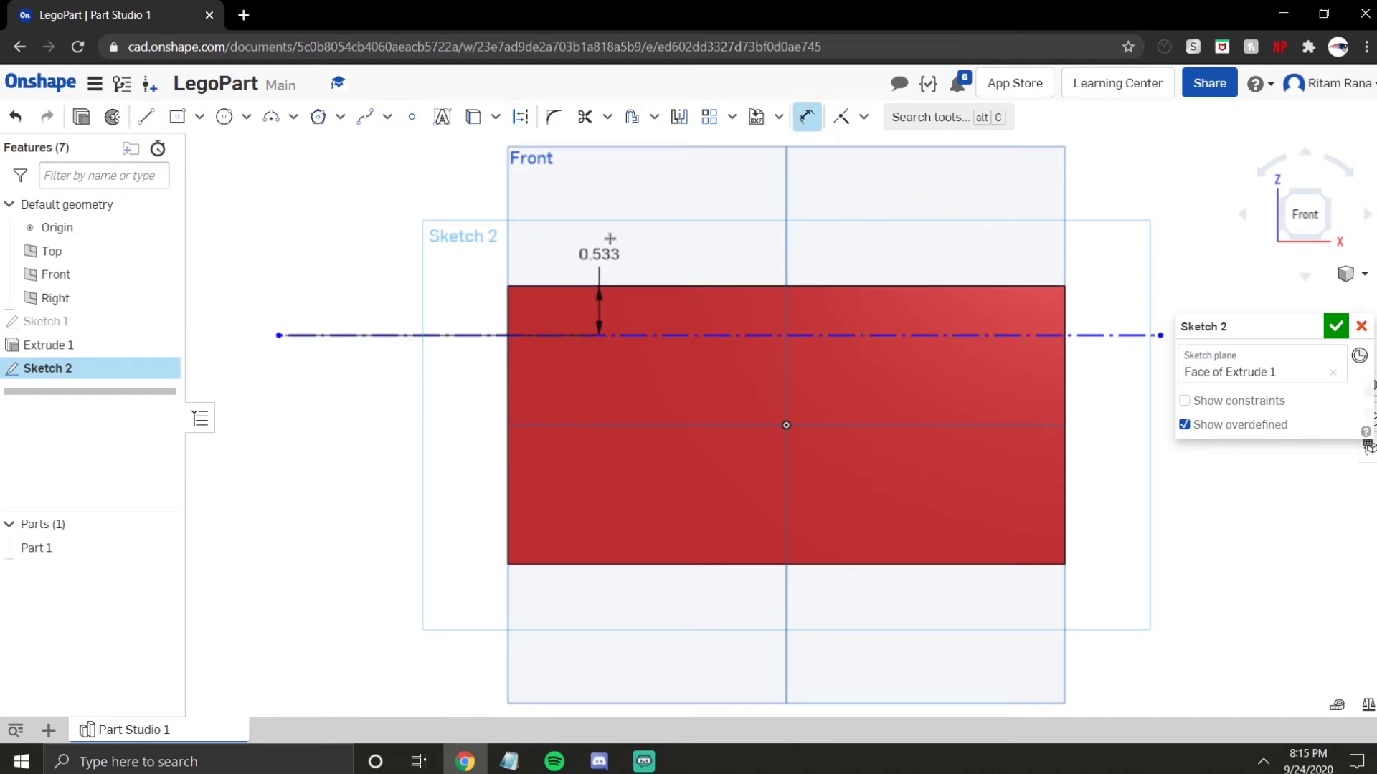
pyautogui.click(655, 209)
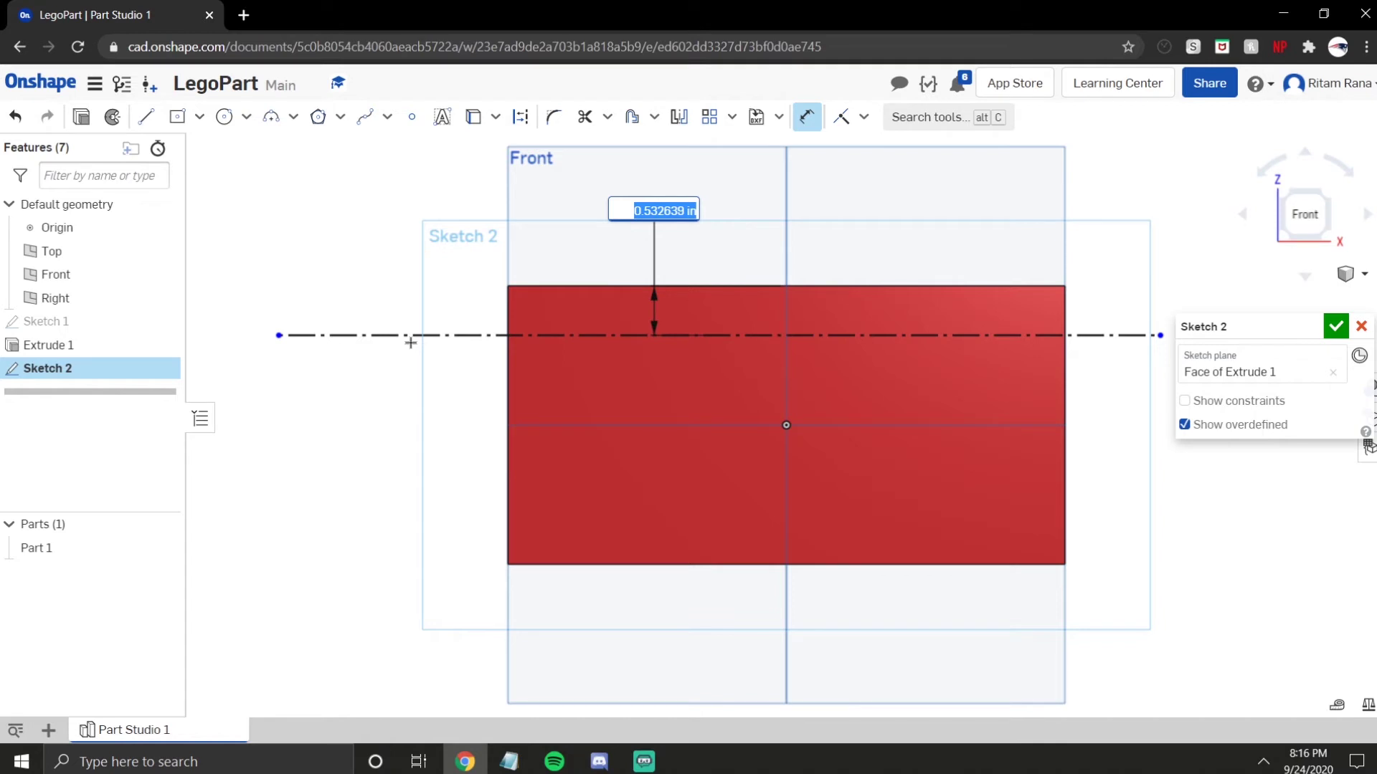
pyautogui.write('1.5')
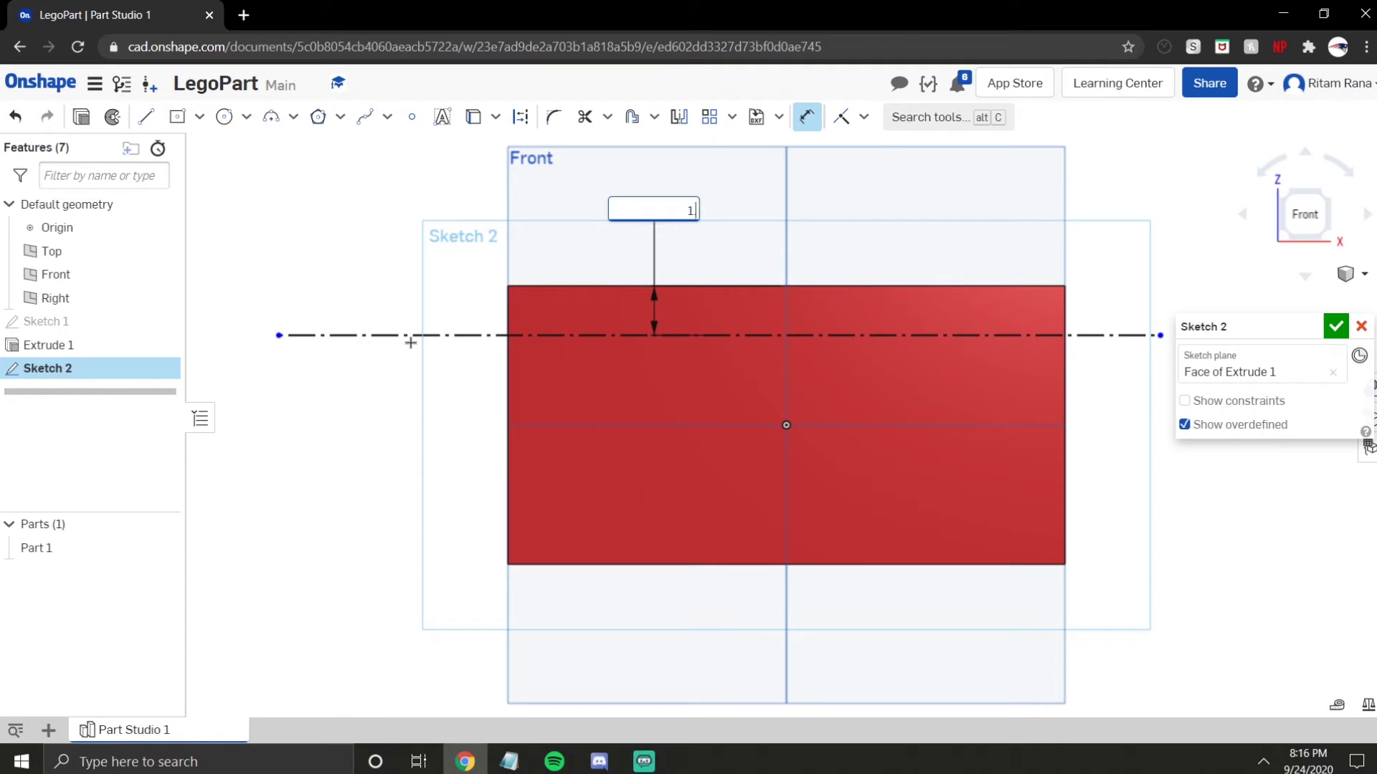
pyautogui.press('Return')
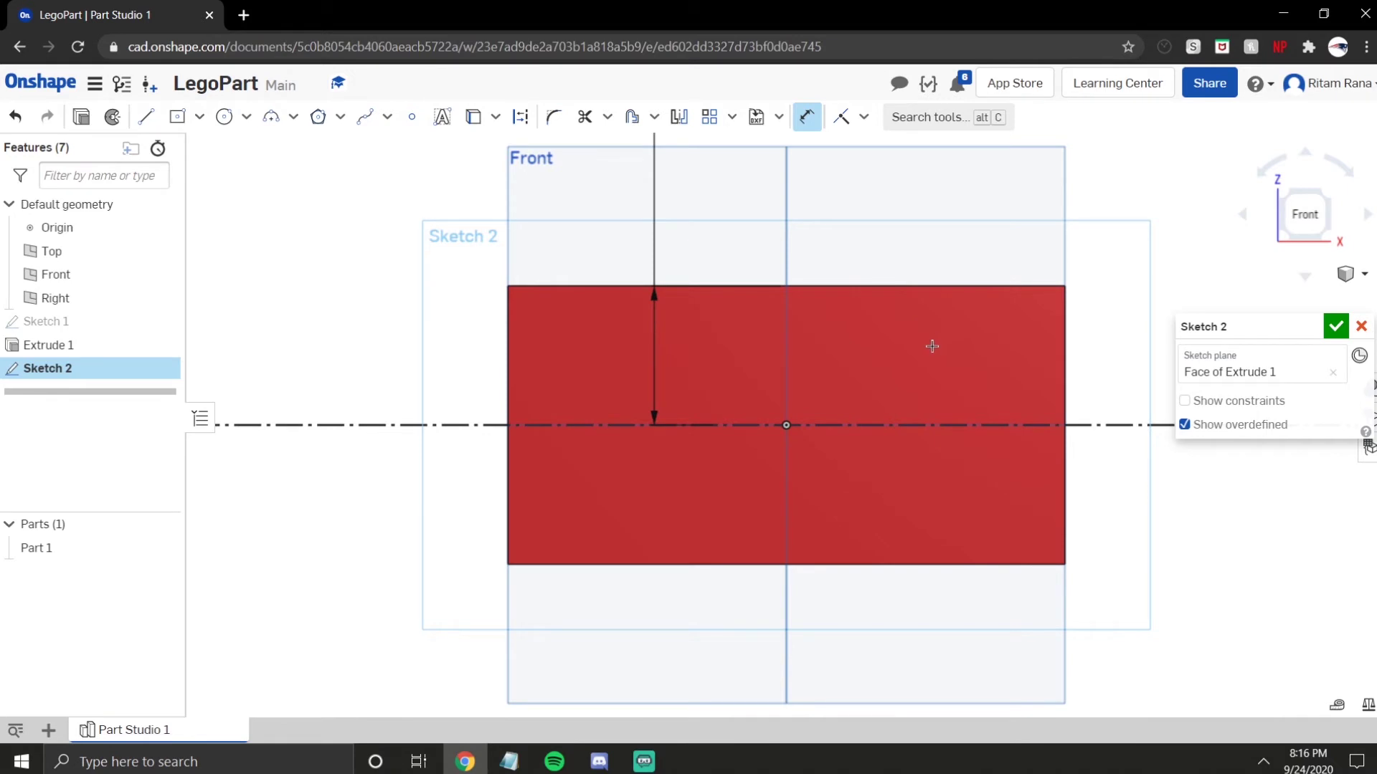
# Examine the construction line's position on the block from several angles and from the front
pyautogui.scroll(-5, 552, 403)
pyautogui.scroll(4, 551, 406)
pyautogui.scroll(-2, 551, 406)
pyautogui.scroll(5, 742, 351)
pyautogui.moveTo(742, 350)
pyautogui.mouseDown(button='right')
pyautogui.moveTo(721, 390)
pyautogui.moveTo(755, 357)
pyautogui.mouseUp(button='right')
pyautogui.scroll(-3, 721, 378)
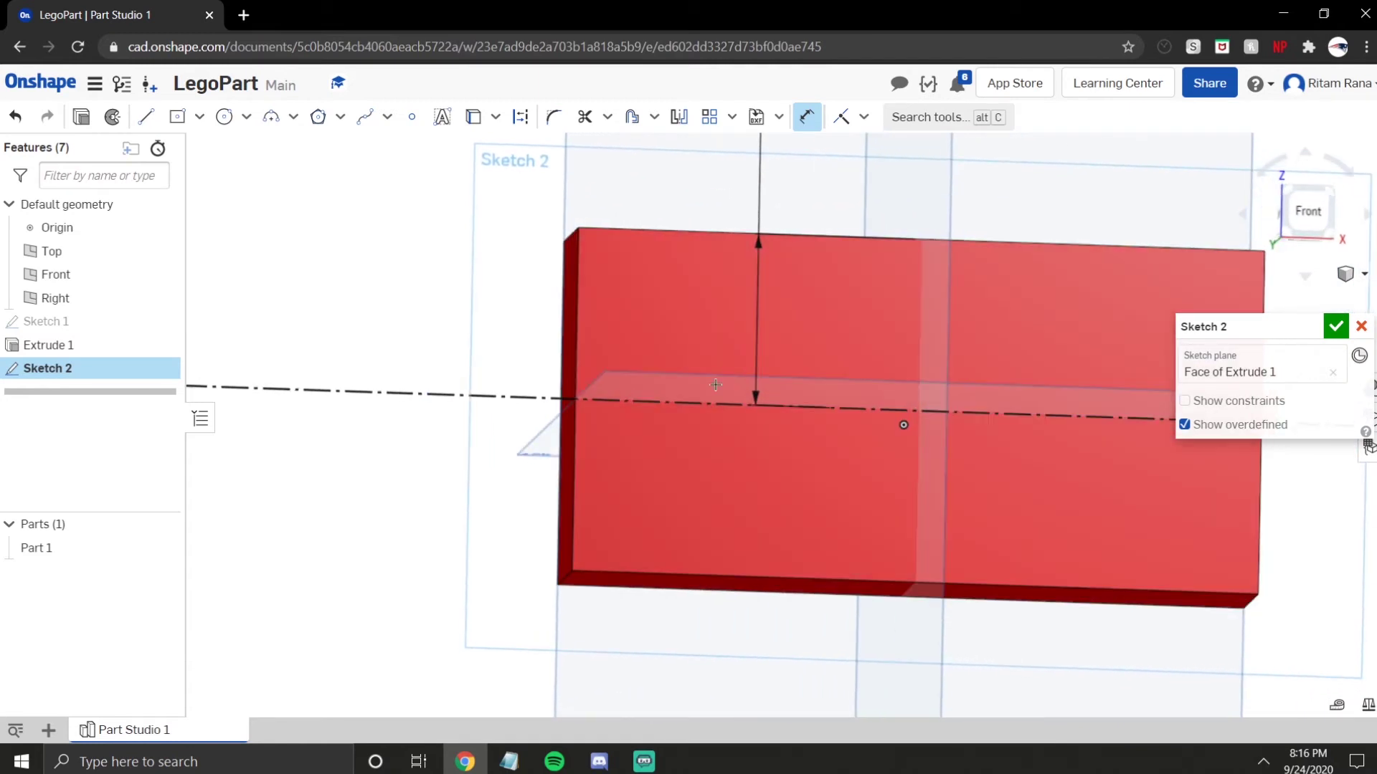
pyautogui.scroll(5, 634, 429)
pyautogui.moveTo(563, 377)
pyautogui.mouseDown(button='right')
pyautogui.moveTo(584, 387)
pyautogui.moveTo(528, 380)
pyautogui.moveTo(554, 360)
pyautogui.mouseUp(button='right')
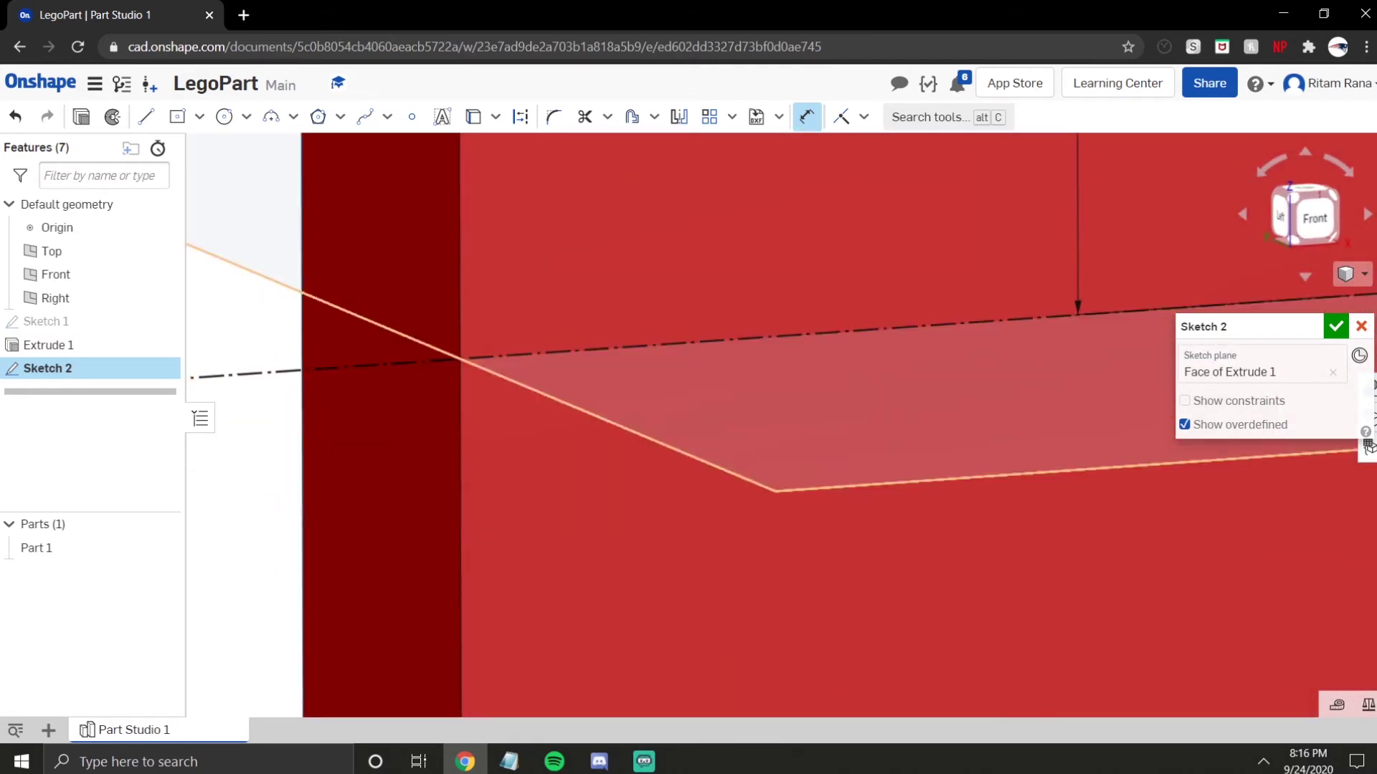
pyautogui.click(1314, 222)
pyautogui.scroll(5, 707, 388)
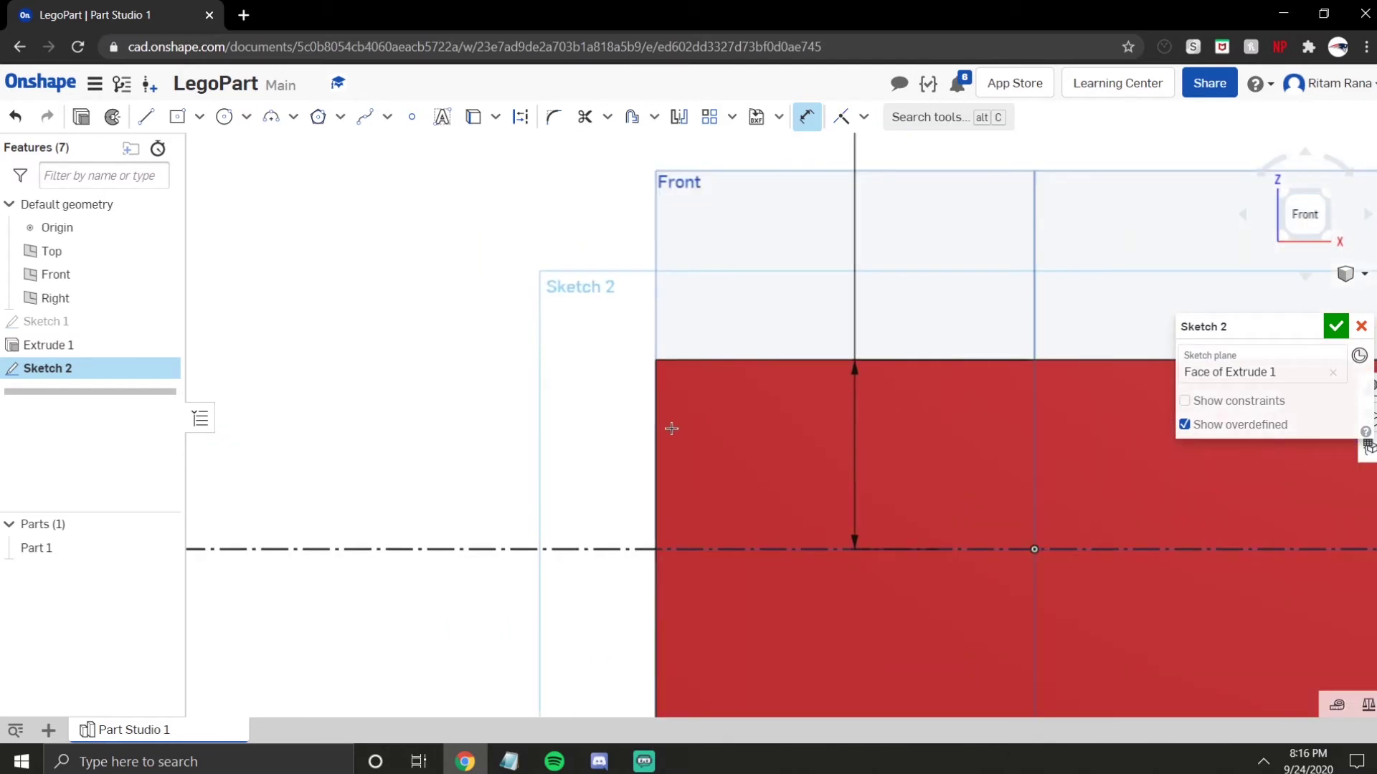
pyautogui.scroll(-2, 660, 430)
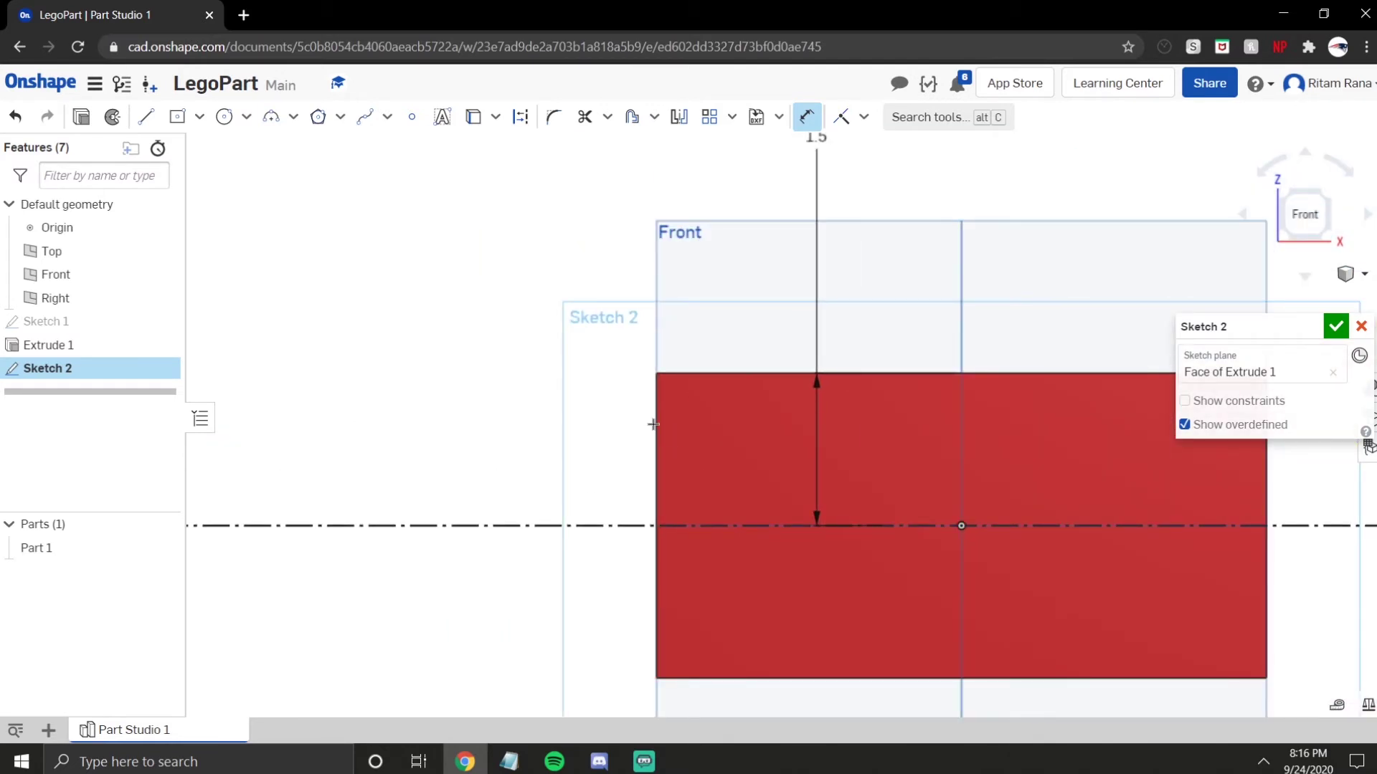
pyautogui.moveTo(659, 444); pyautogui.dragTo(671, 439, button='right')
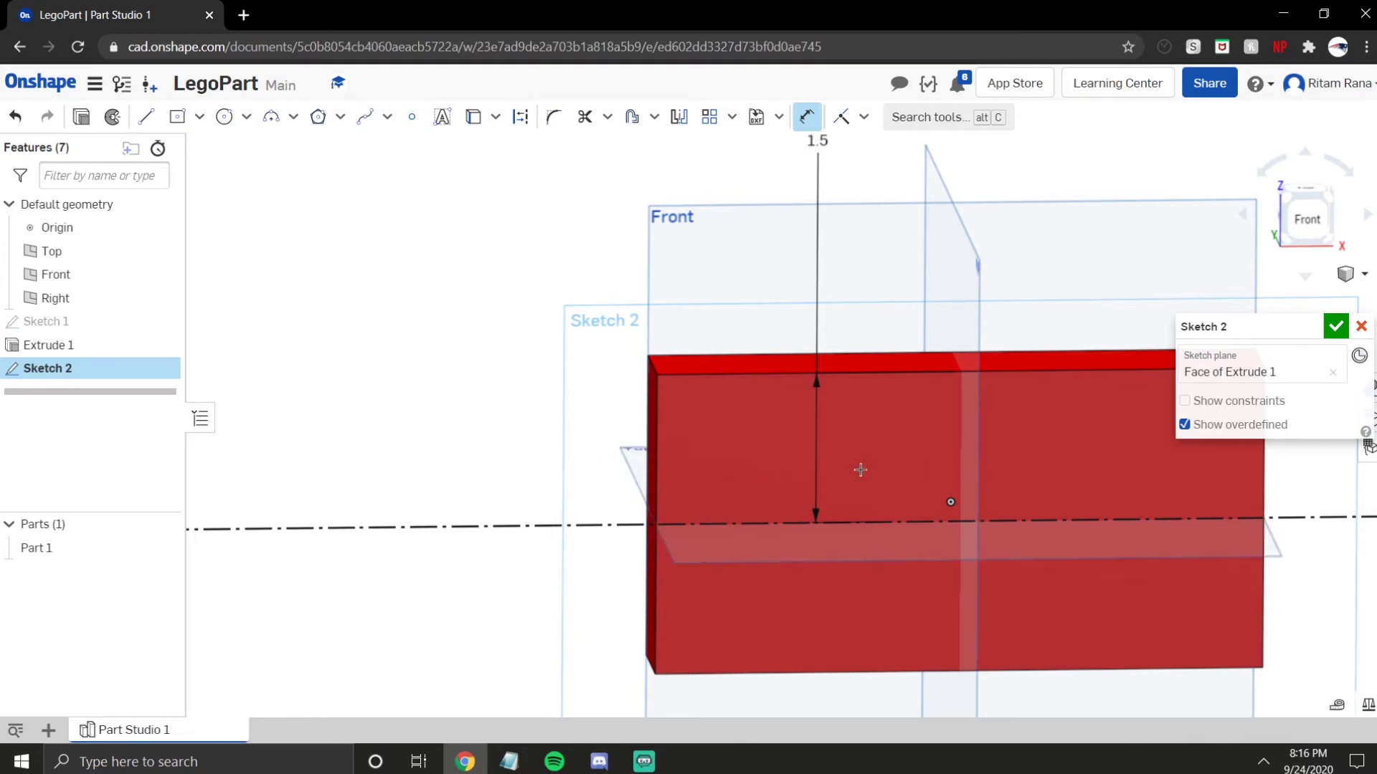
# Set the construction line's distance from the block's top edge to 0.75 in
pyautogui.scroll(-5, 784, 455)
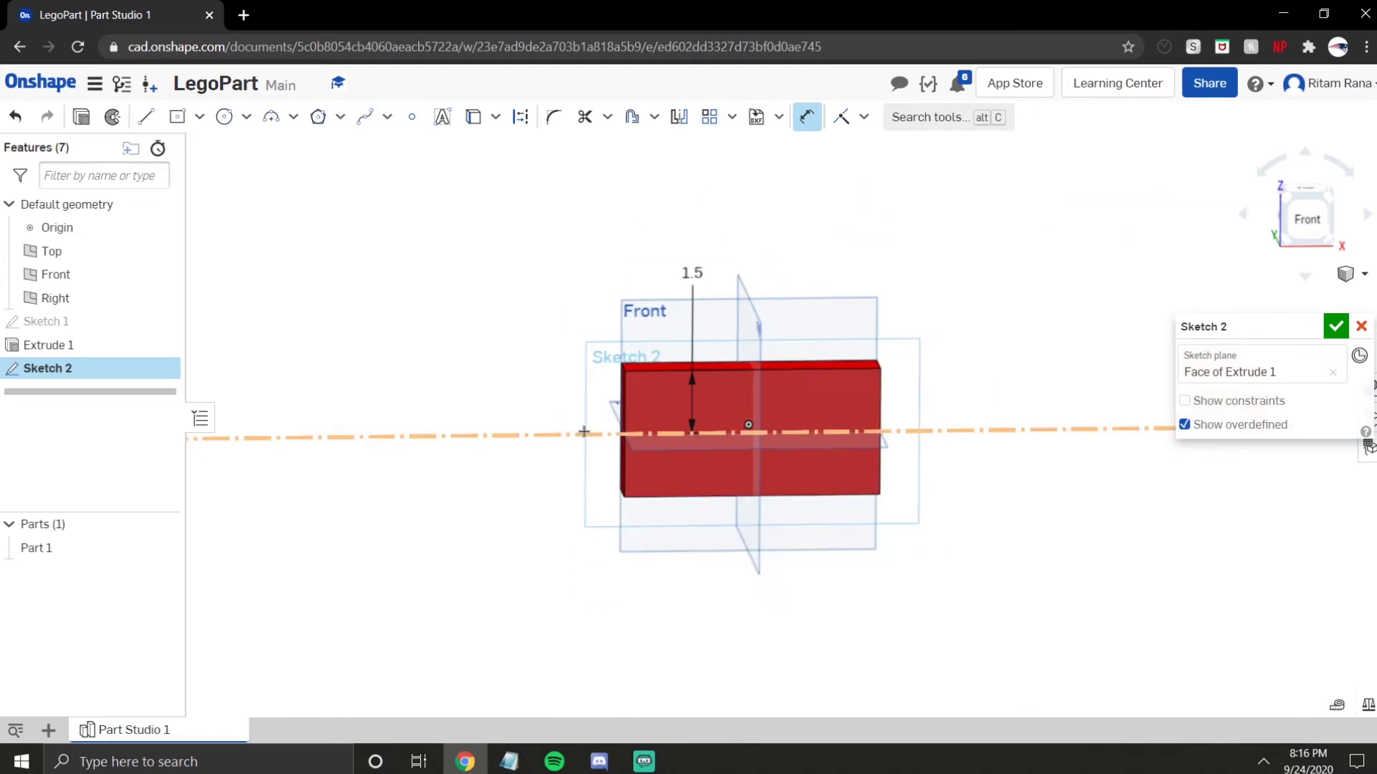
pyautogui.doubleClick(688, 287)
pyautogui.write('0.75')
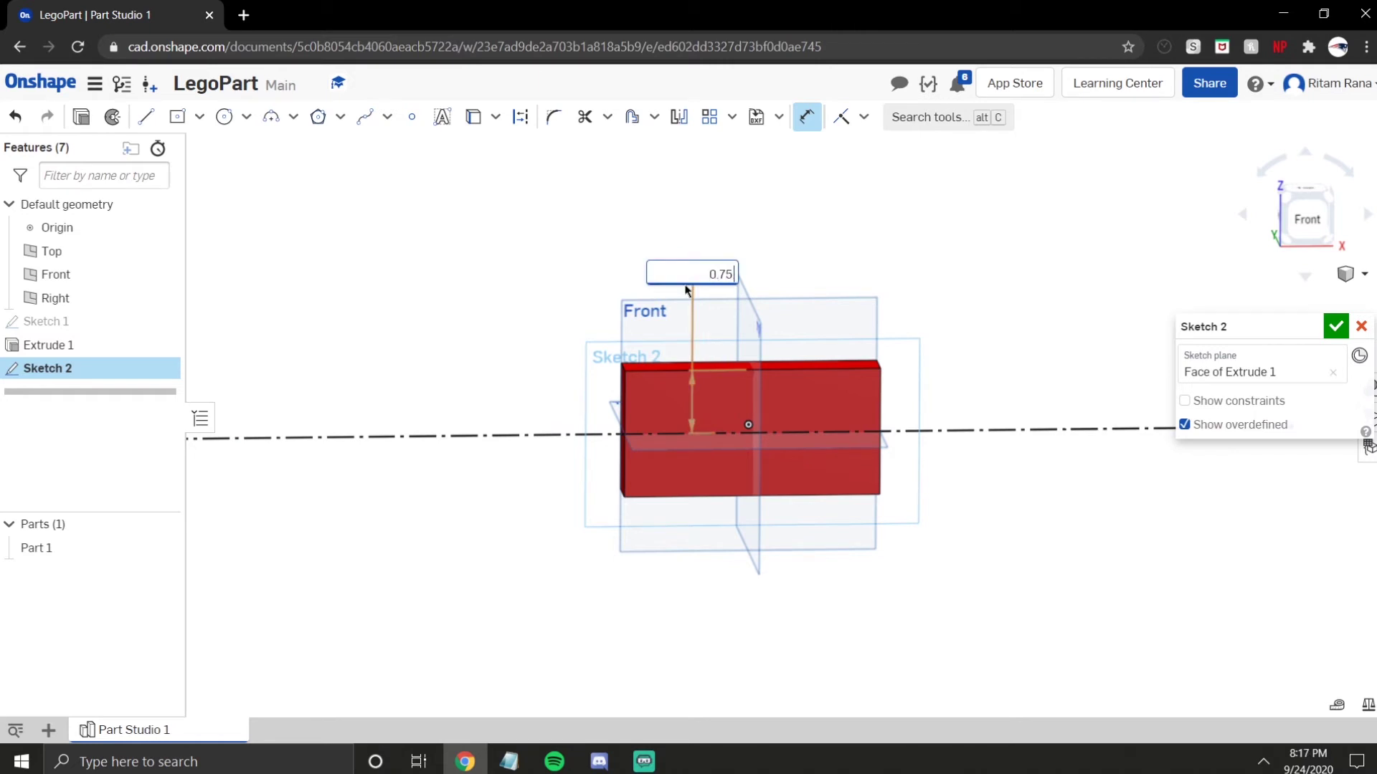
pyautogui.press('Return')
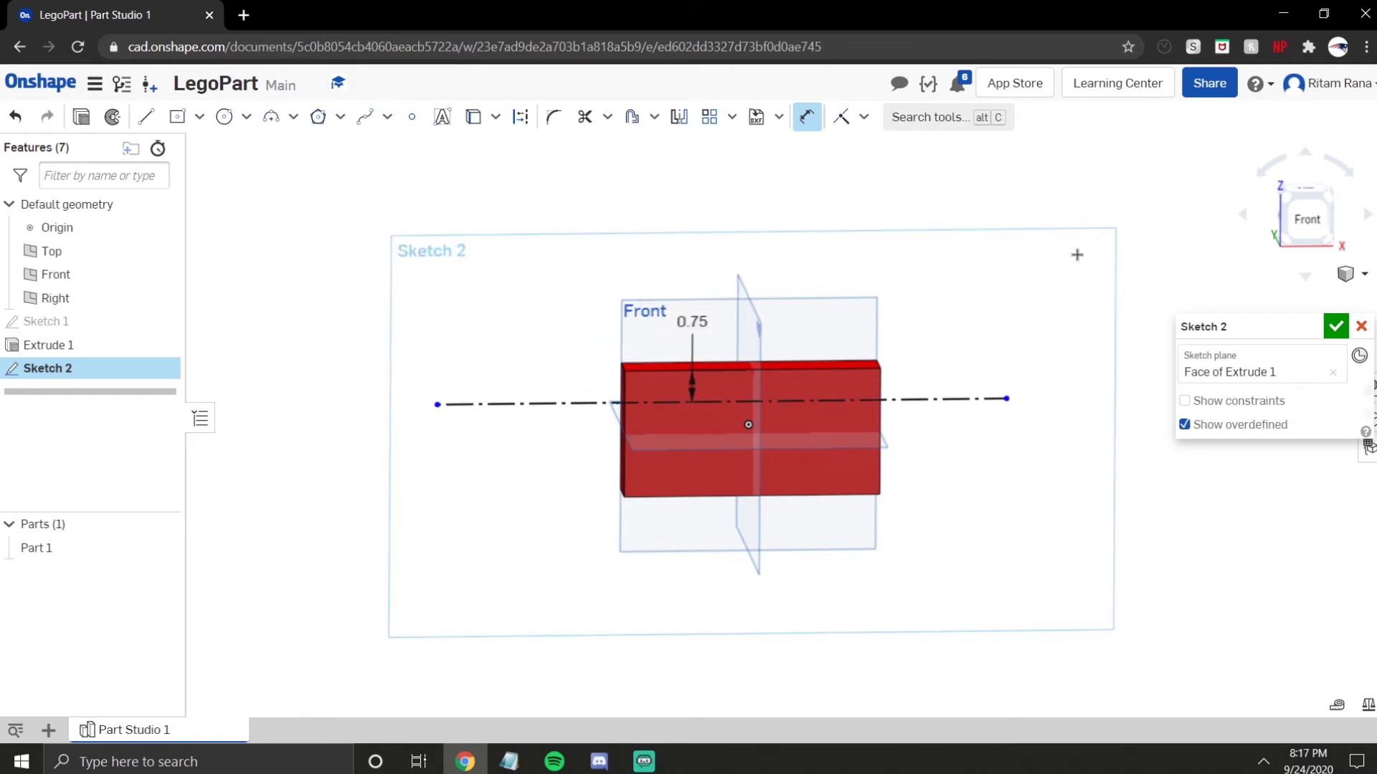
# Sketch a circle about 0.69 in in diameter centred on the construction line, near the block's left end
pyautogui.click(1302, 229)
pyautogui.moveTo(873, 320); pyautogui.dragTo(1265, 210, button='right')
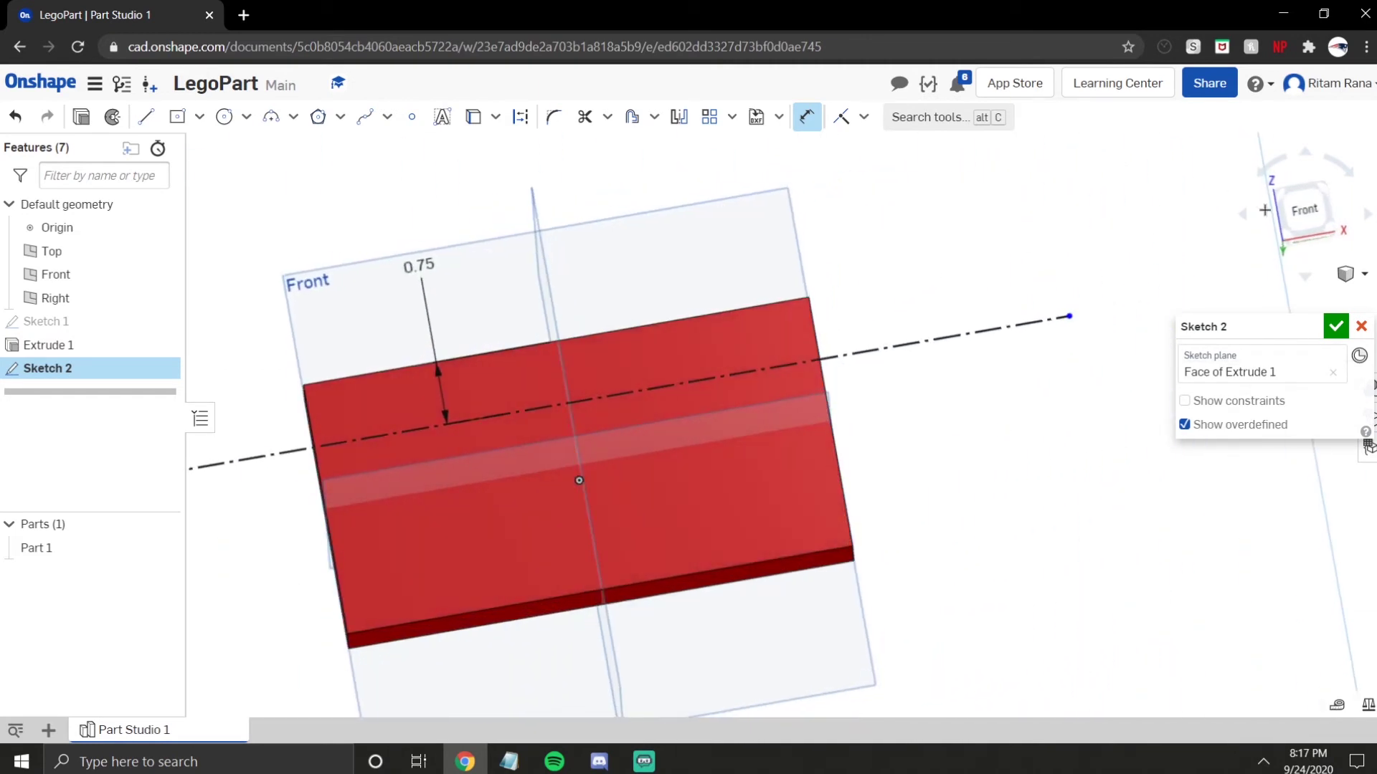
pyautogui.click(1304, 210)
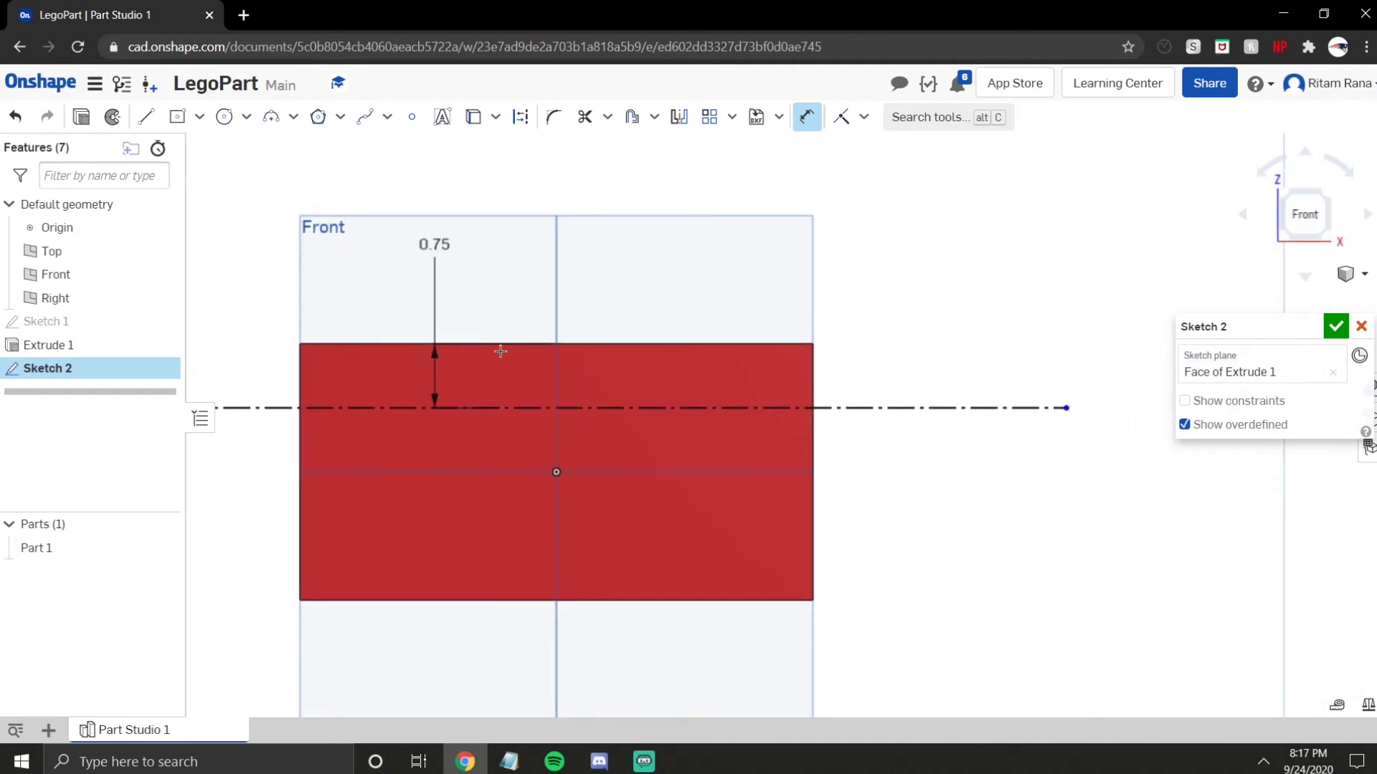
pyautogui.moveTo(477, 355); pyautogui.dragTo(586, 365, button='middle')
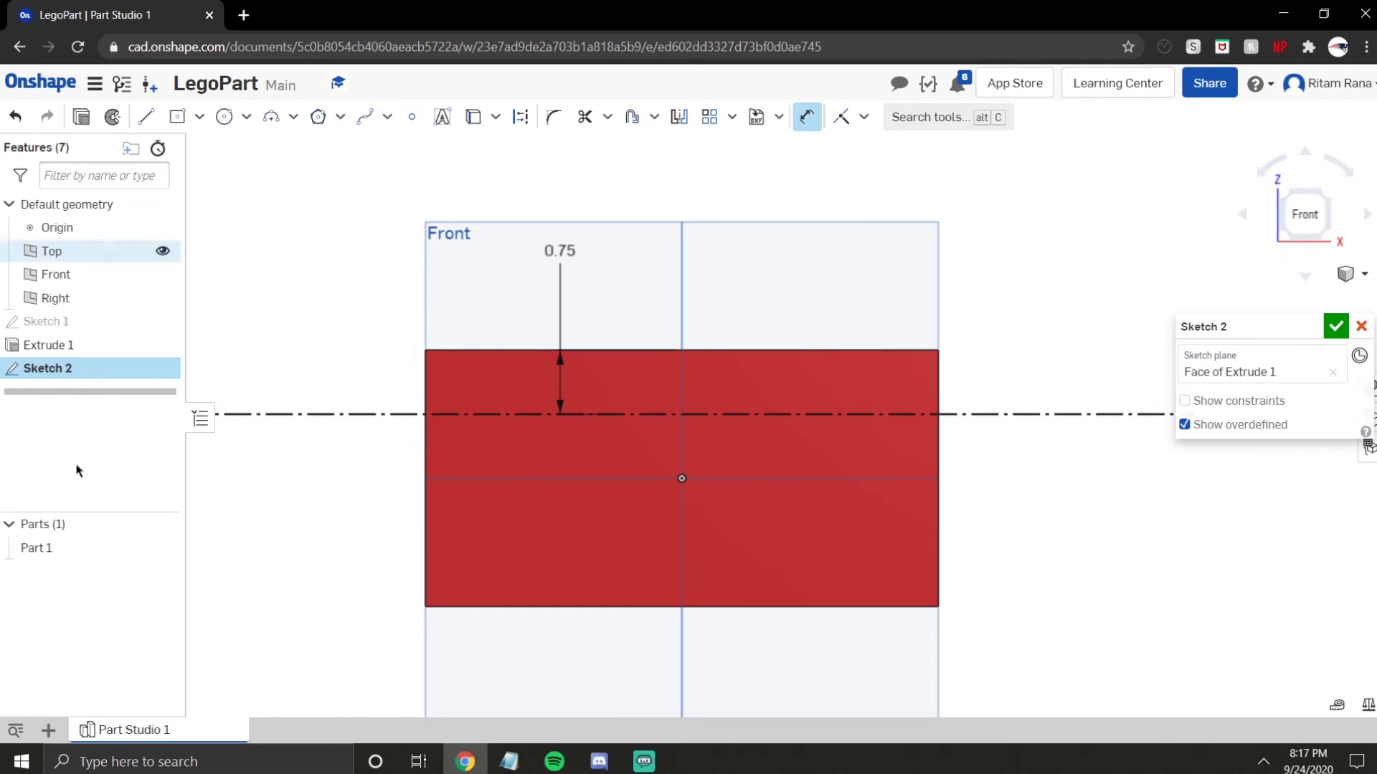
pyautogui.click(224, 119)
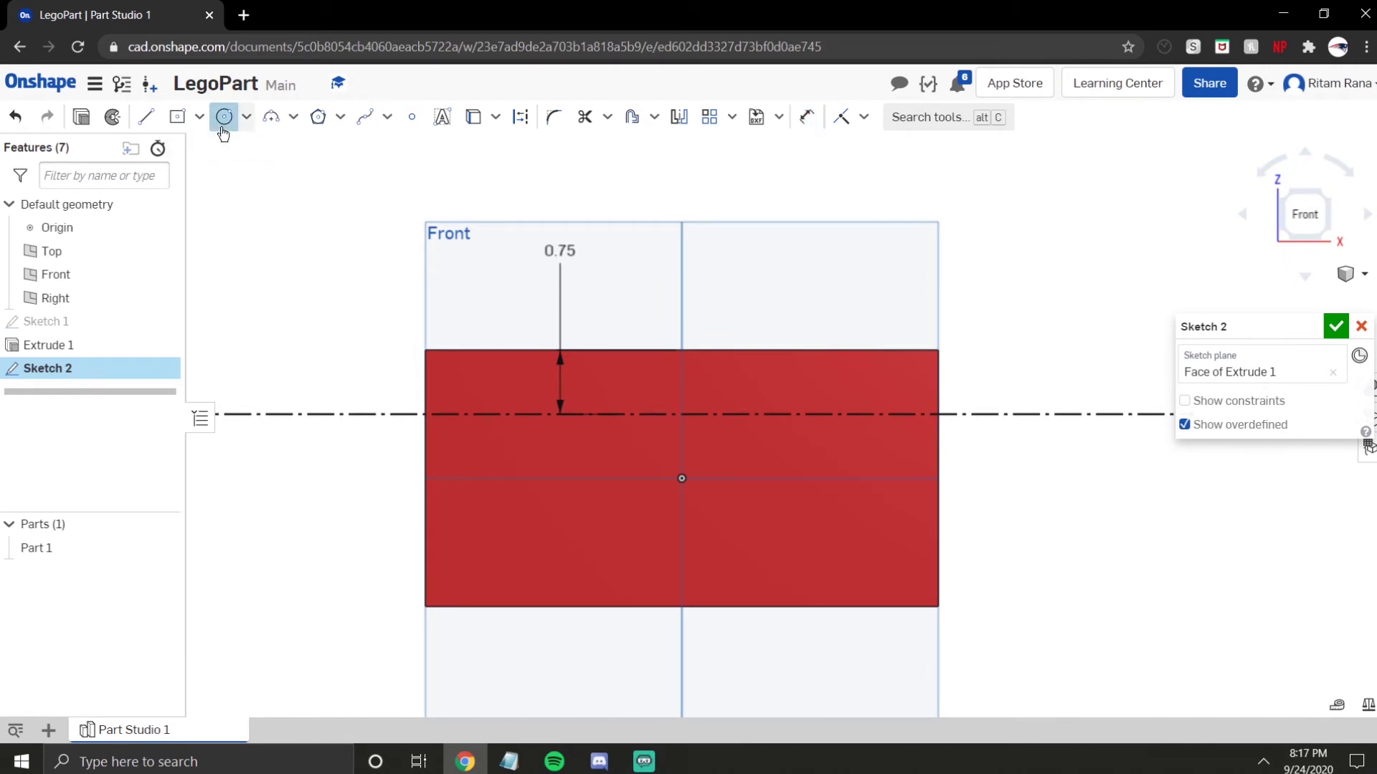
pyautogui.click(499, 414)
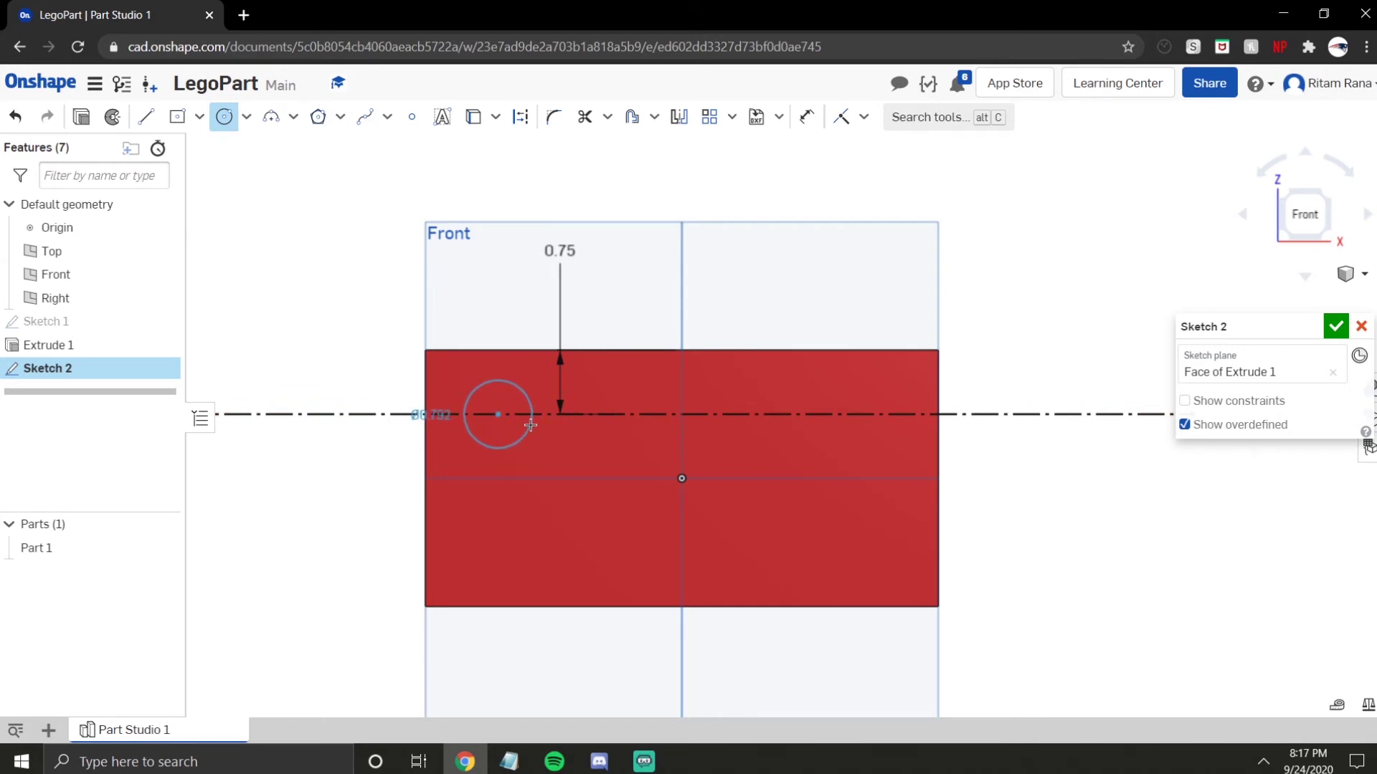
pyautogui.click(525, 424)
# Dimension the circle's diameter to 0.4 in
pyautogui.scroll(3, 526, 424)
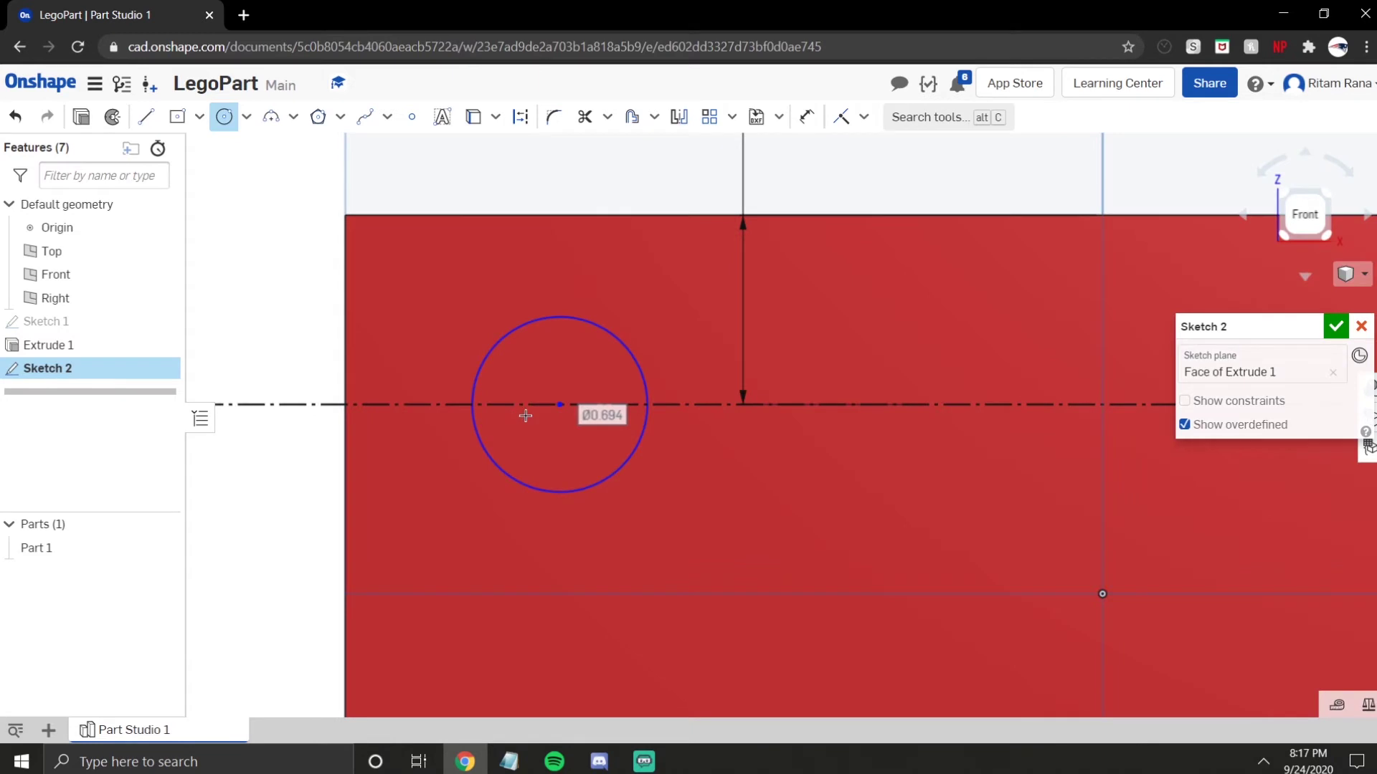
pyautogui.scroll(3, 555, 407)
pyautogui.scroll(-2, 551, 411)
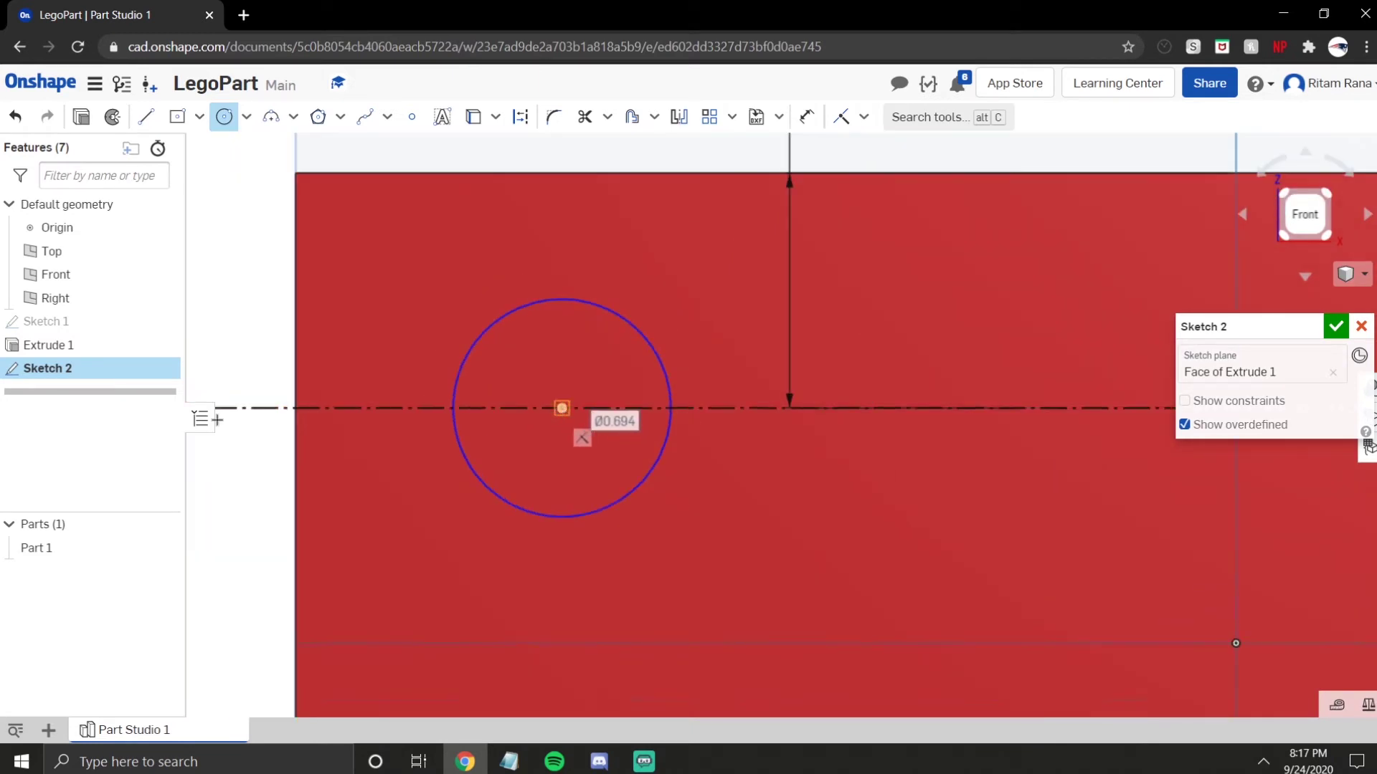
pyautogui.scroll(-4, 527, 420)
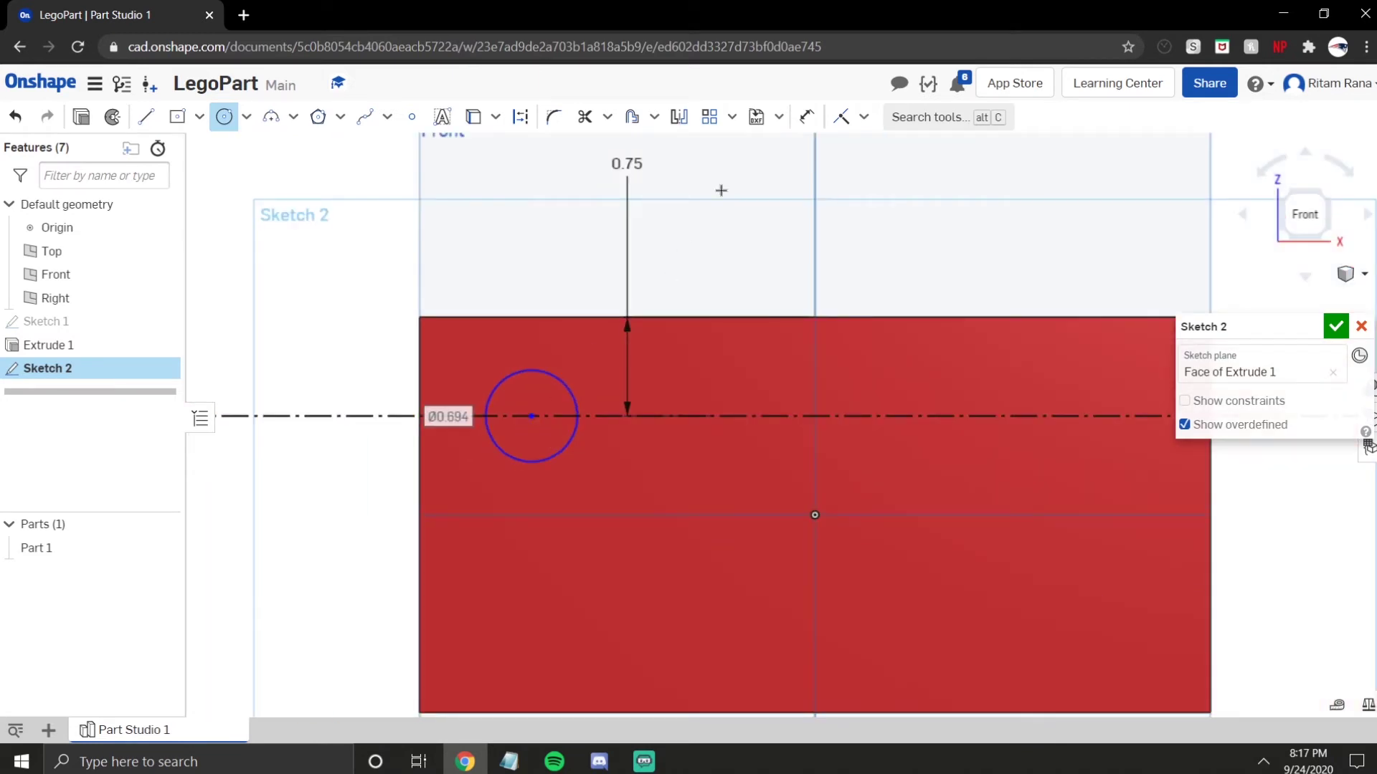
pyautogui.click(806, 117)
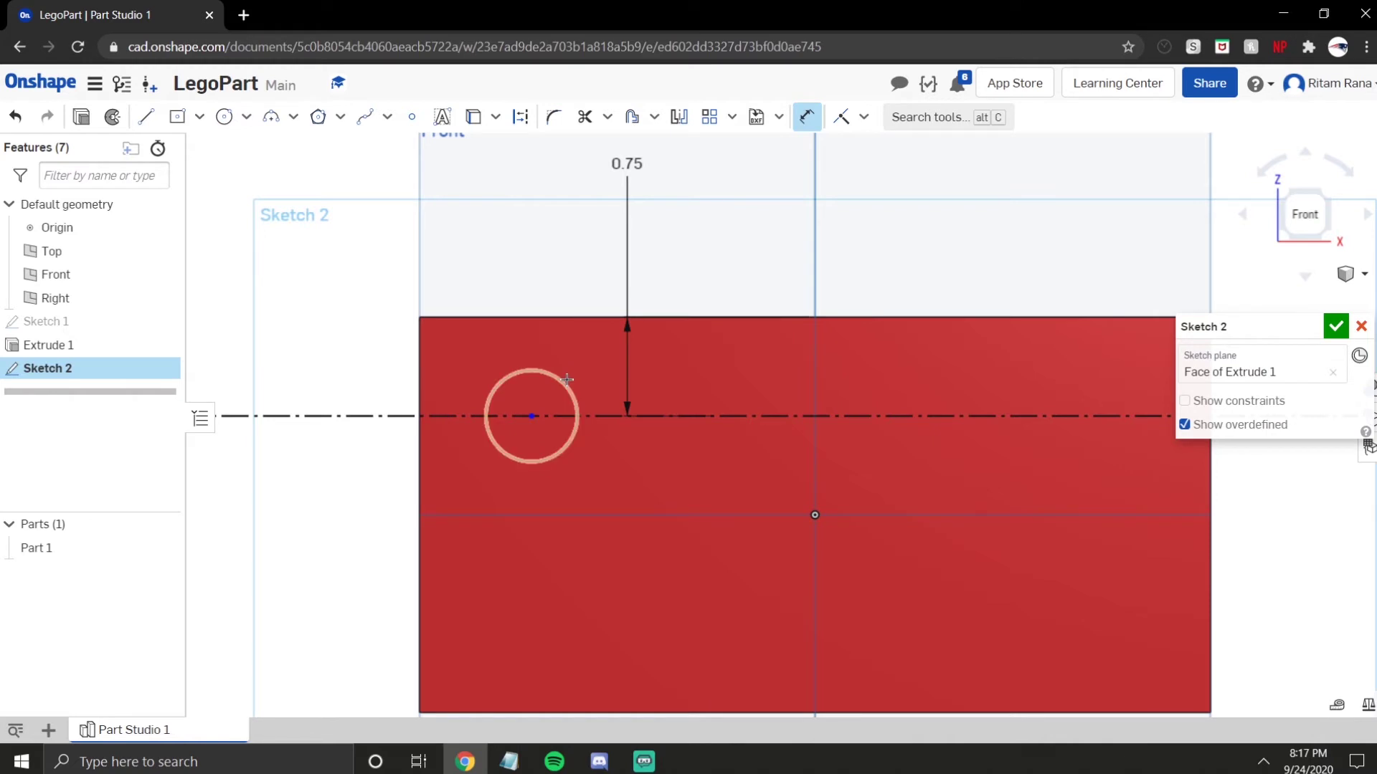
pyautogui.click(565, 382)
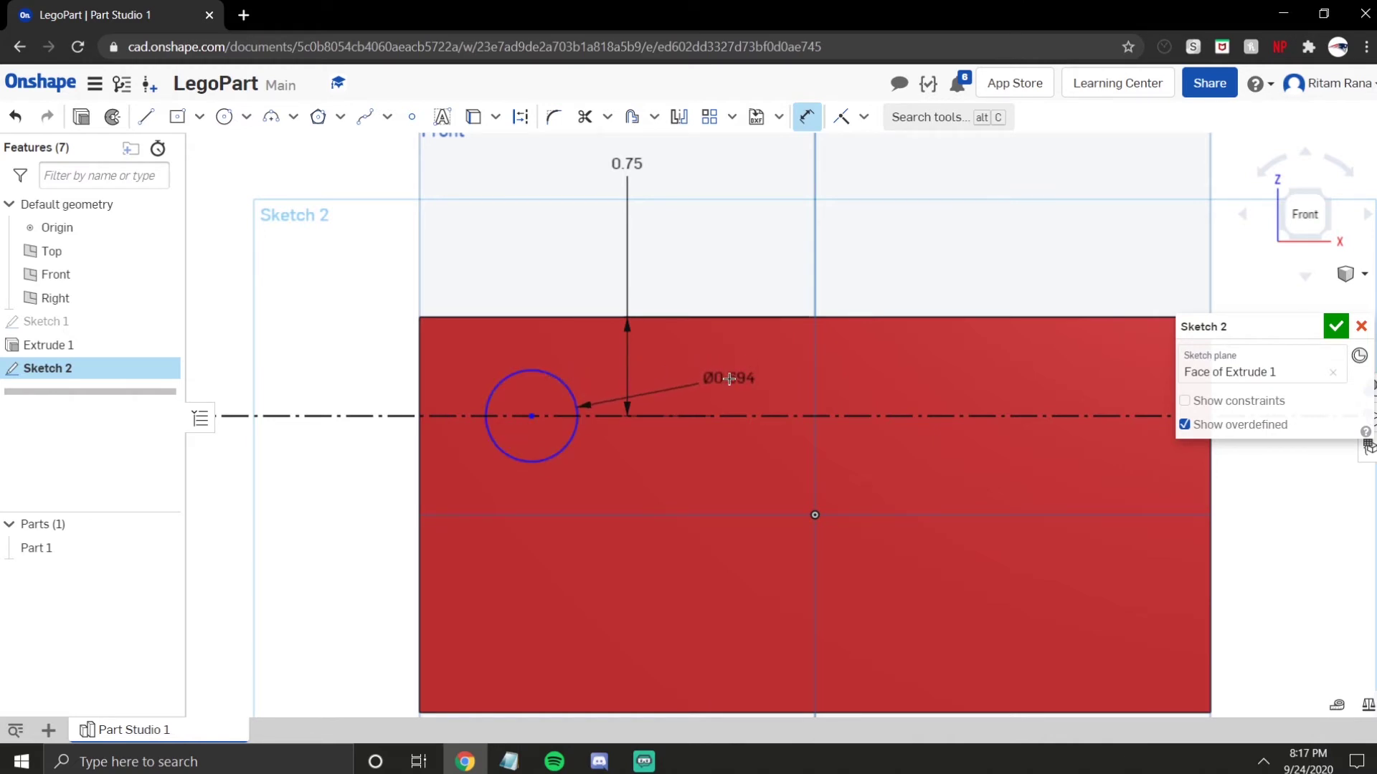
pyautogui.click(729, 379)
pyautogui.write('0')
pyautogui.press('Return')
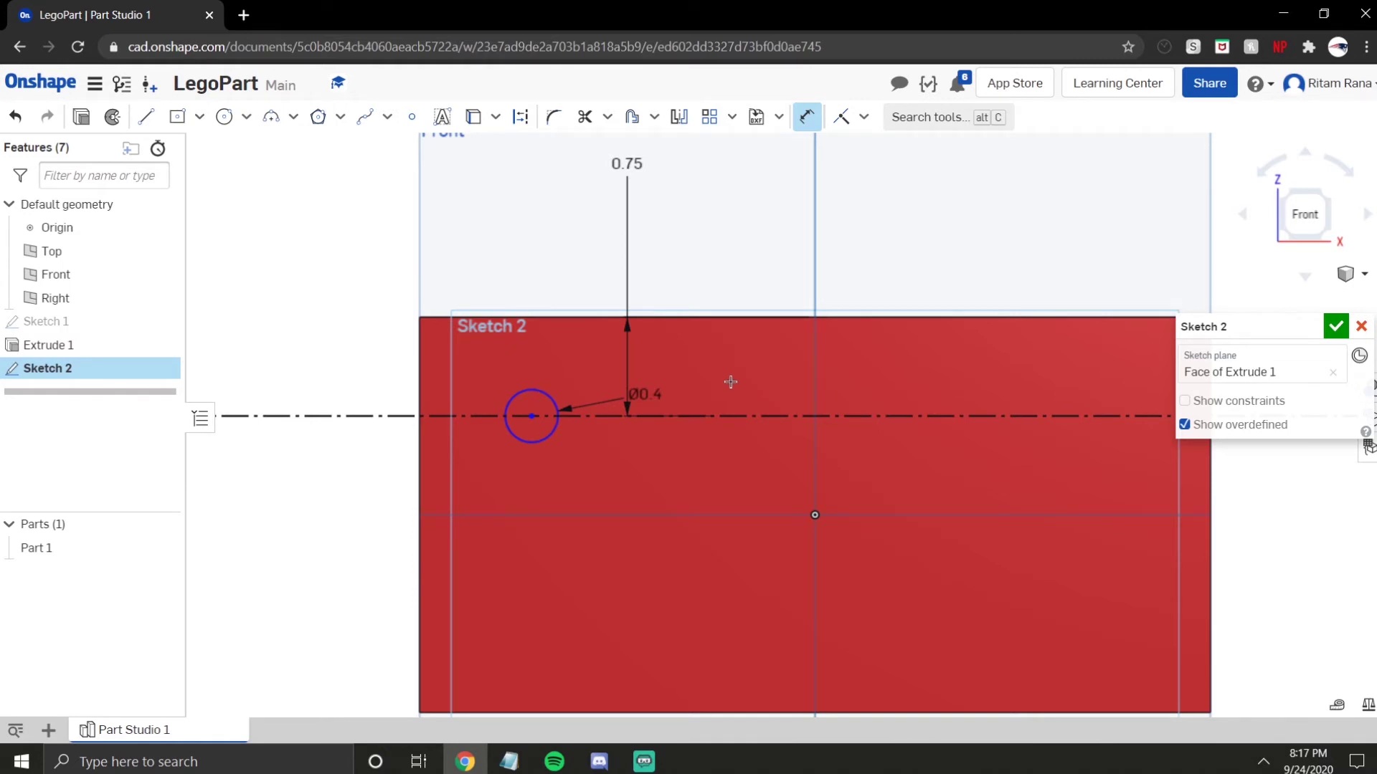
# Set the circle's diameter to 0.5 in
pyautogui.scroll(-2, 730, 381)
pyautogui.moveTo(629, 431); pyautogui.dragTo(698, 459, button='middle')
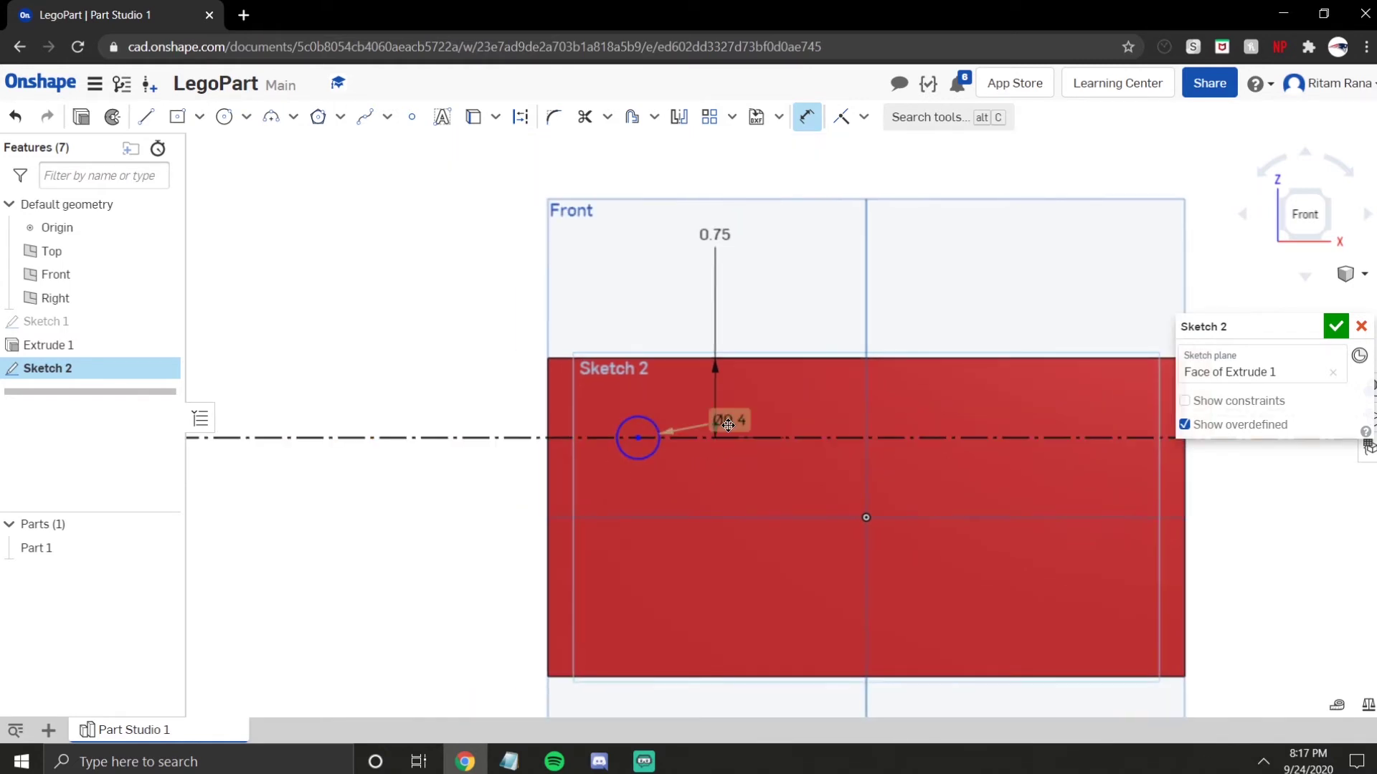
pyautogui.doubleClick(727, 423)
pyautogui.write('0.5 i')
pyautogui.press('Return')
# Dimension the gap between the circle's left side and the block's left edge to 0.25 in
pyautogui.scroll(2, 581, 430)
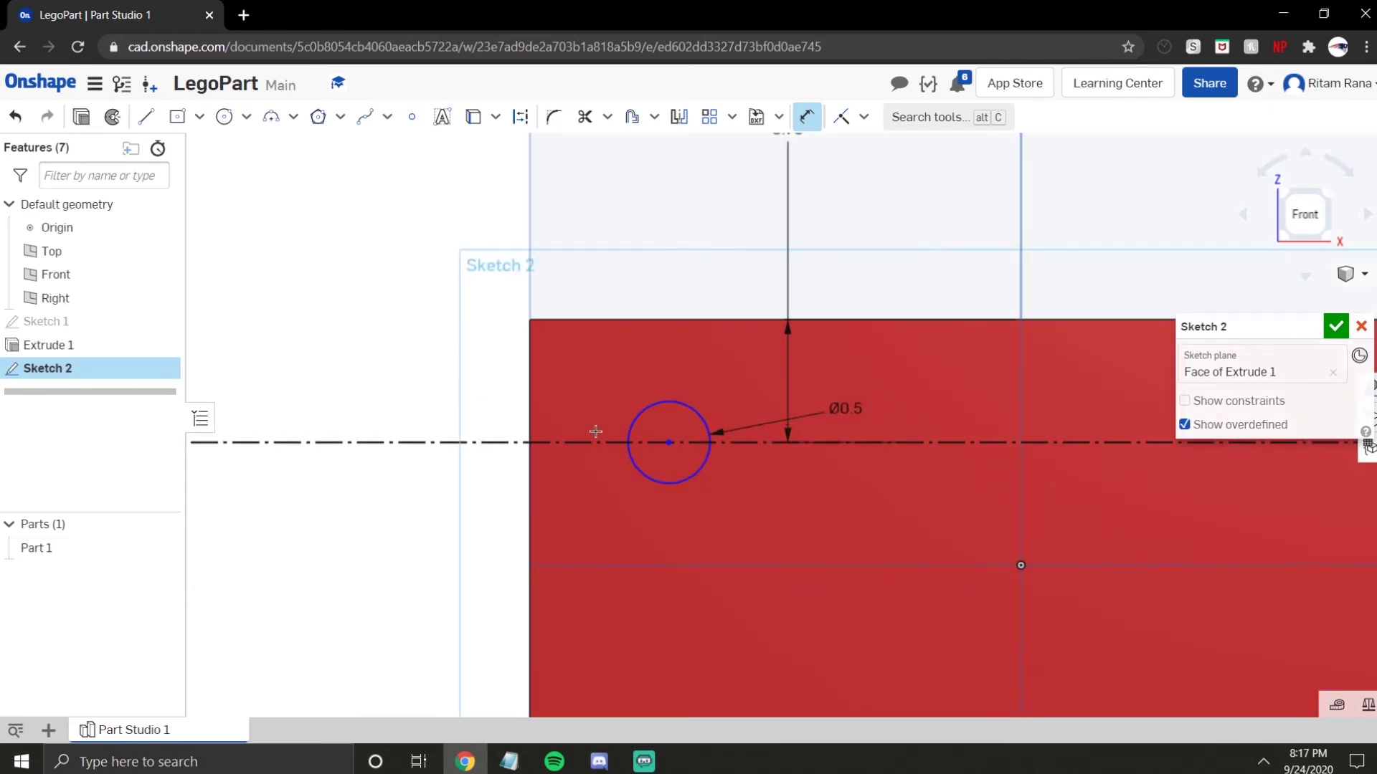
pyautogui.click(632, 450)
pyautogui.click(531, 463)
pyautogui.click(424, 372)
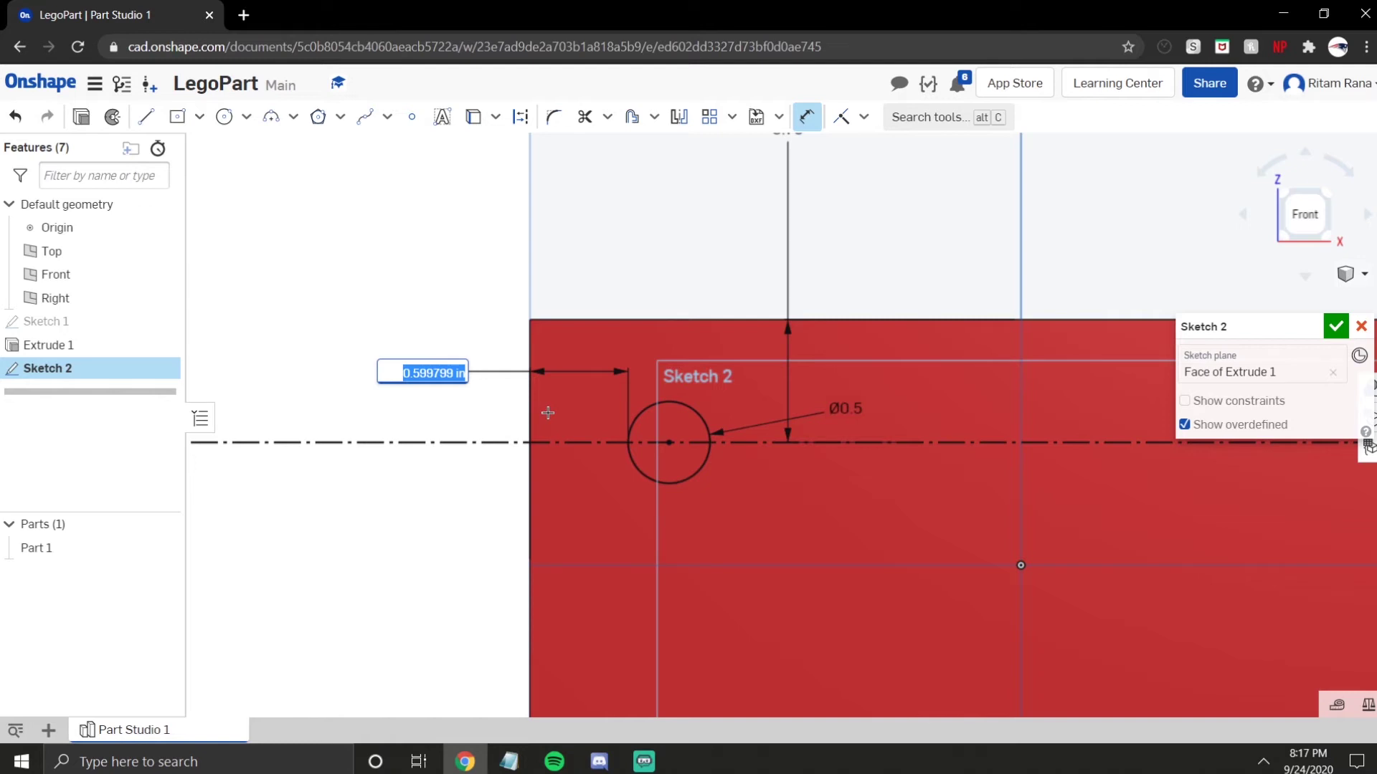
pyautogui.write('0.25')
pyautogui.press('Return')
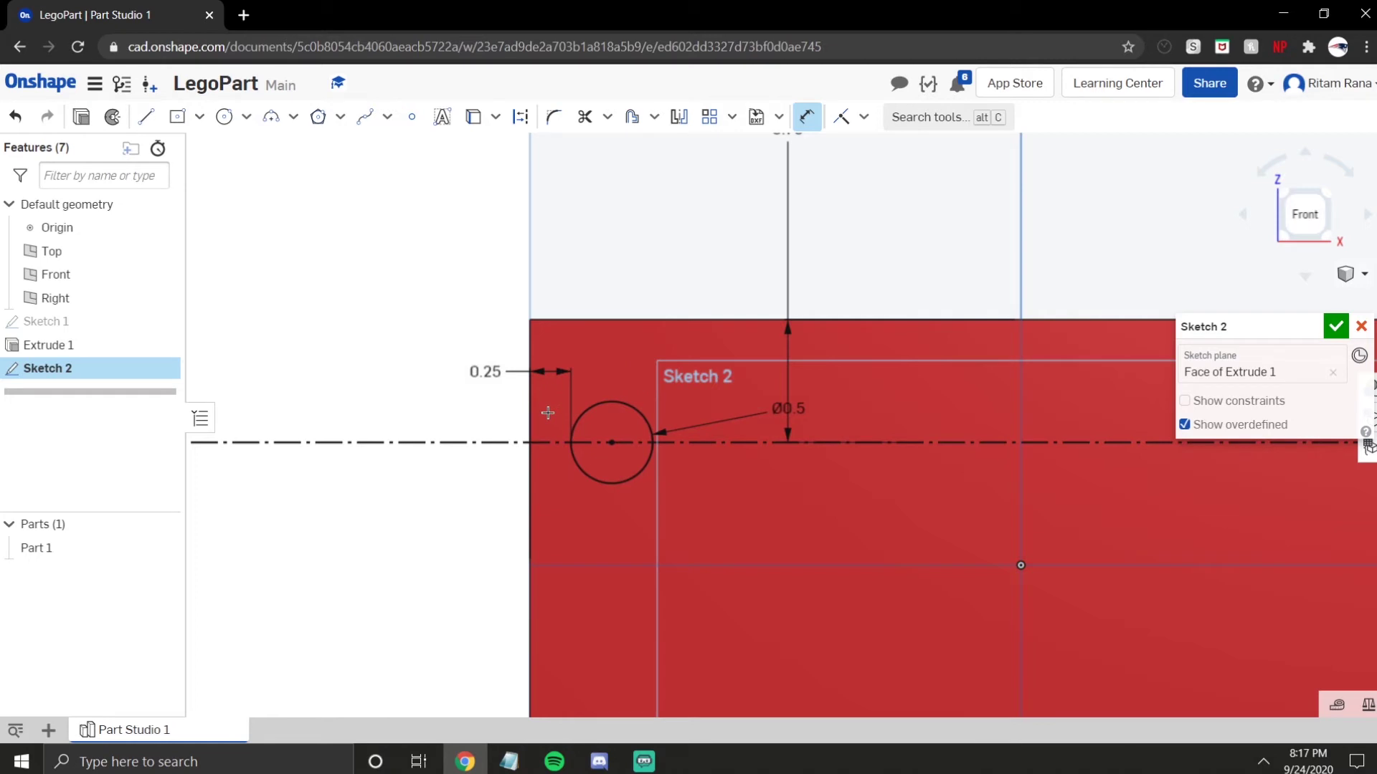
# Reposition the circle's diameter dimension label above the block's upper edge and finish dimensioning
pyautogui.scroll(-3, 547, 409)
pyautogui.scroll(2, 678, 504)
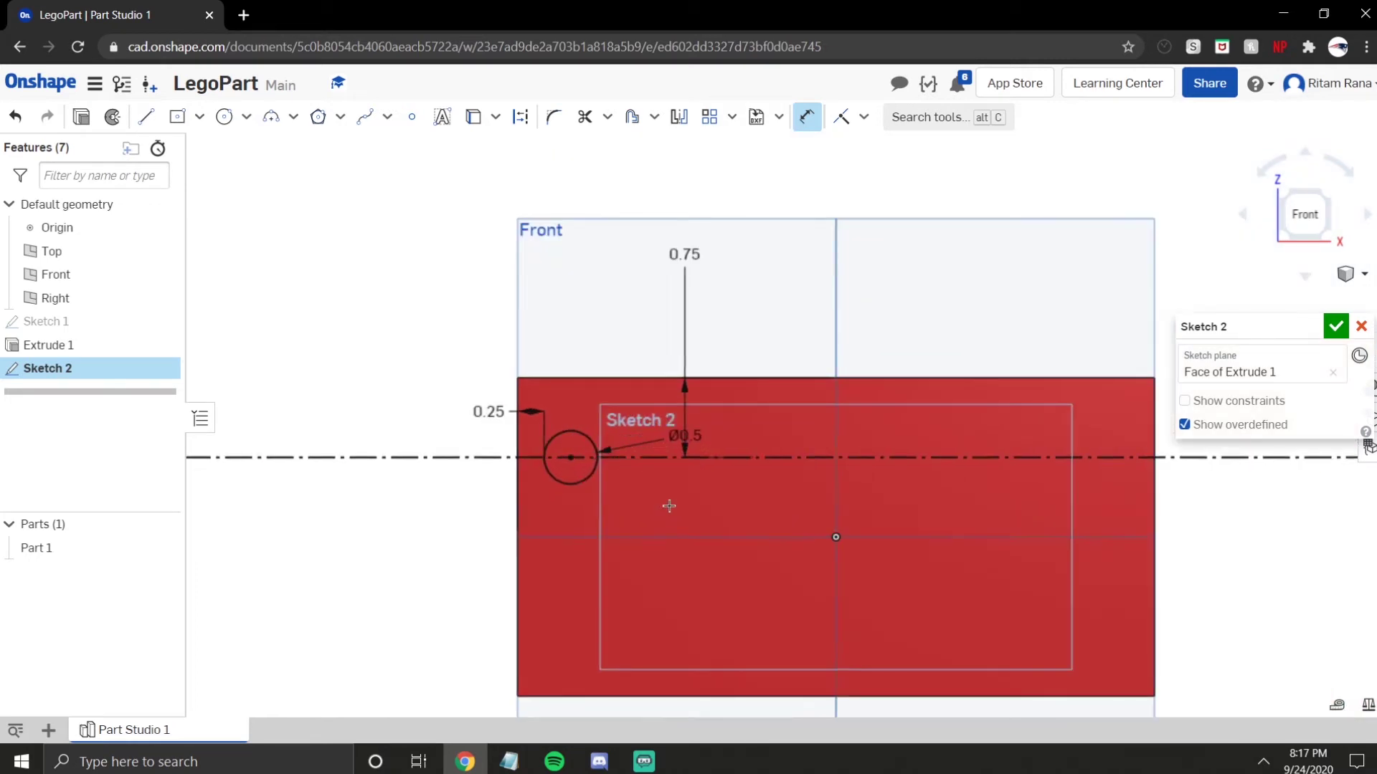
pyautogui.moveTo(616, 391); pyautogui.dragTo(548, 294)
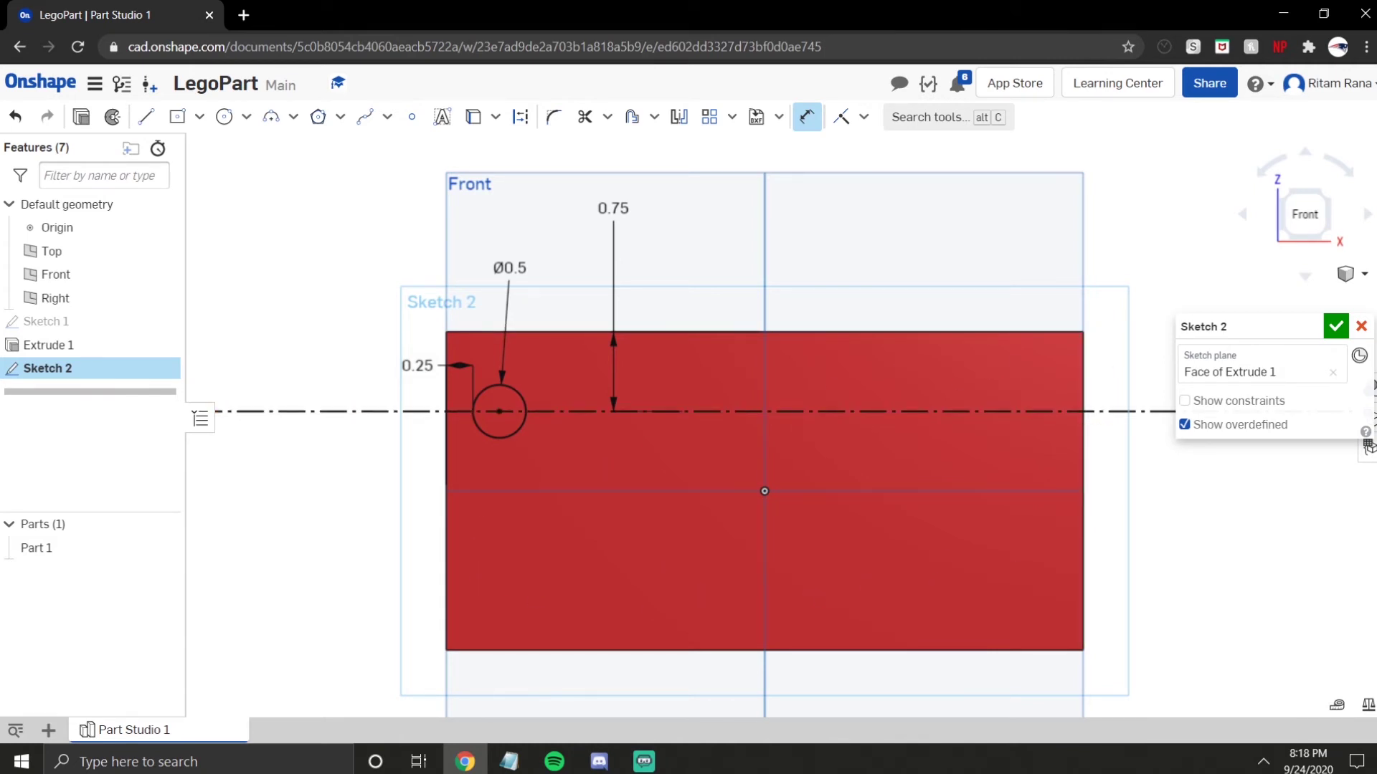
pyautogui.click(810, 117)
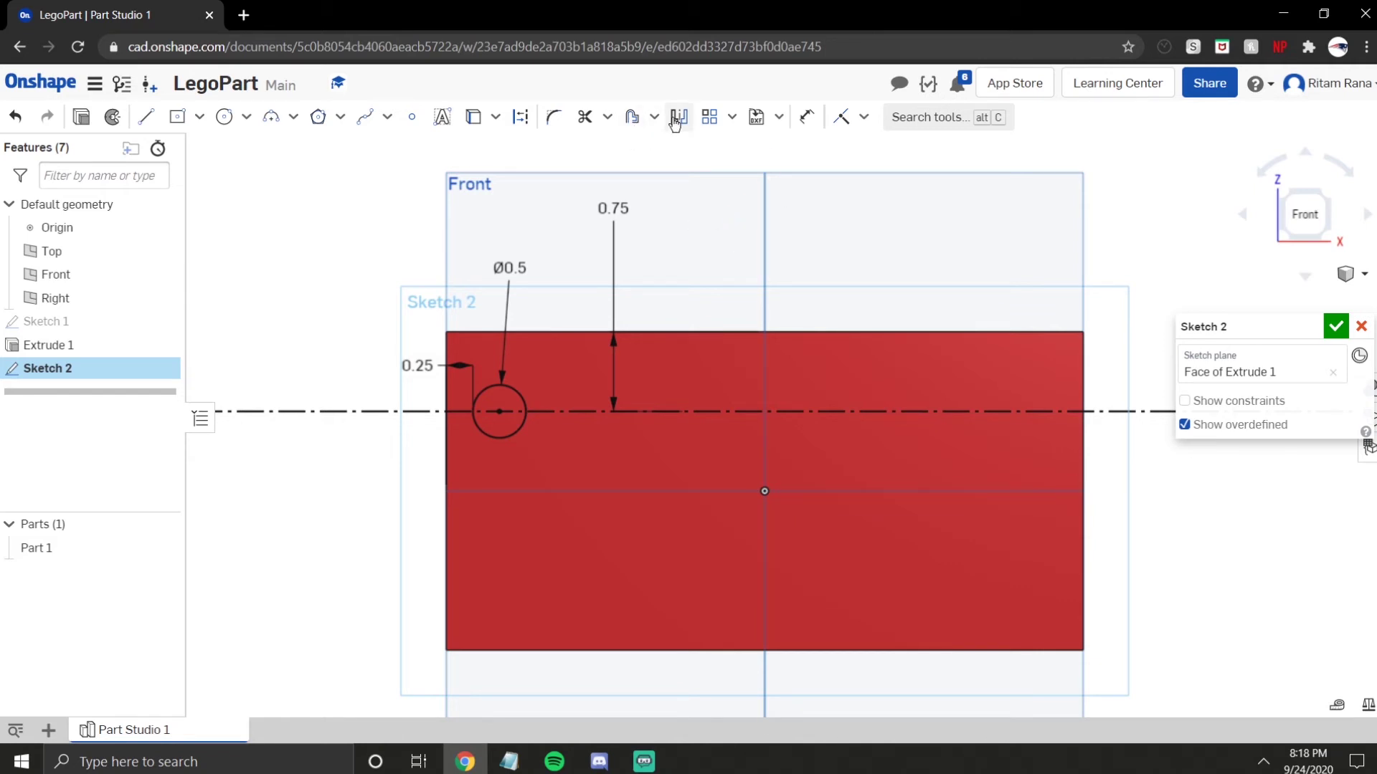
# Create a linear pattern of the circle along the construction line with 5 instances
pyautogui.click(709, 117)
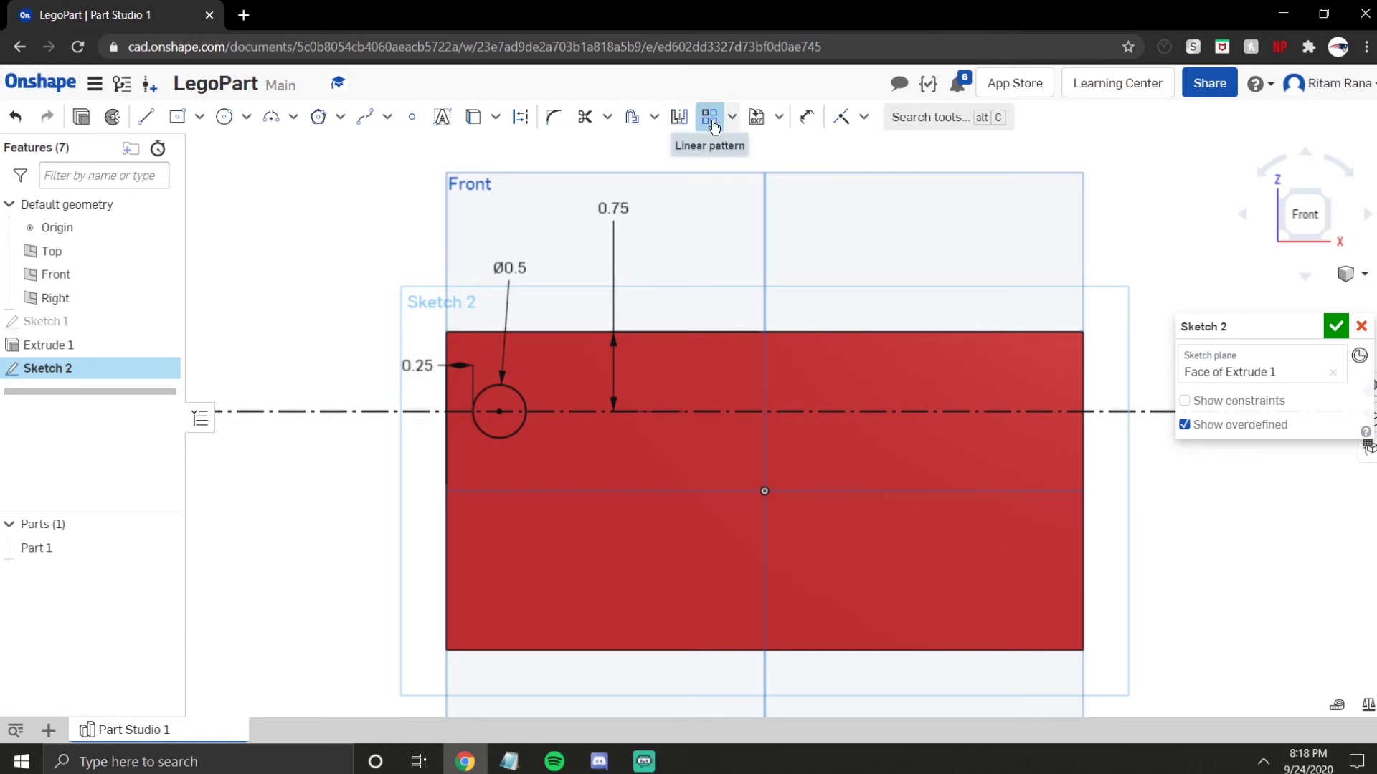
pyautogui.click(522, 407)
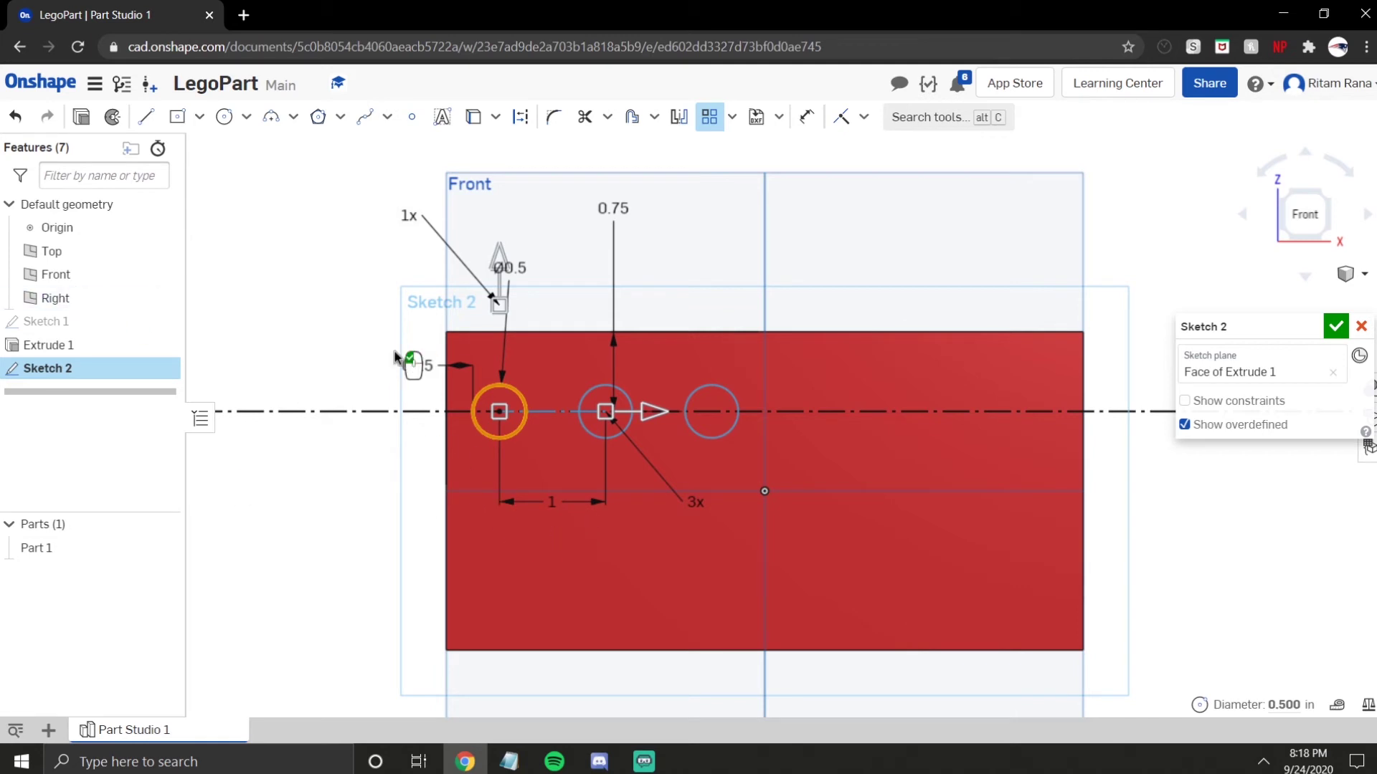
pyautogui.moveTo(405, 213); pyautogui.dragTo(386, 225)
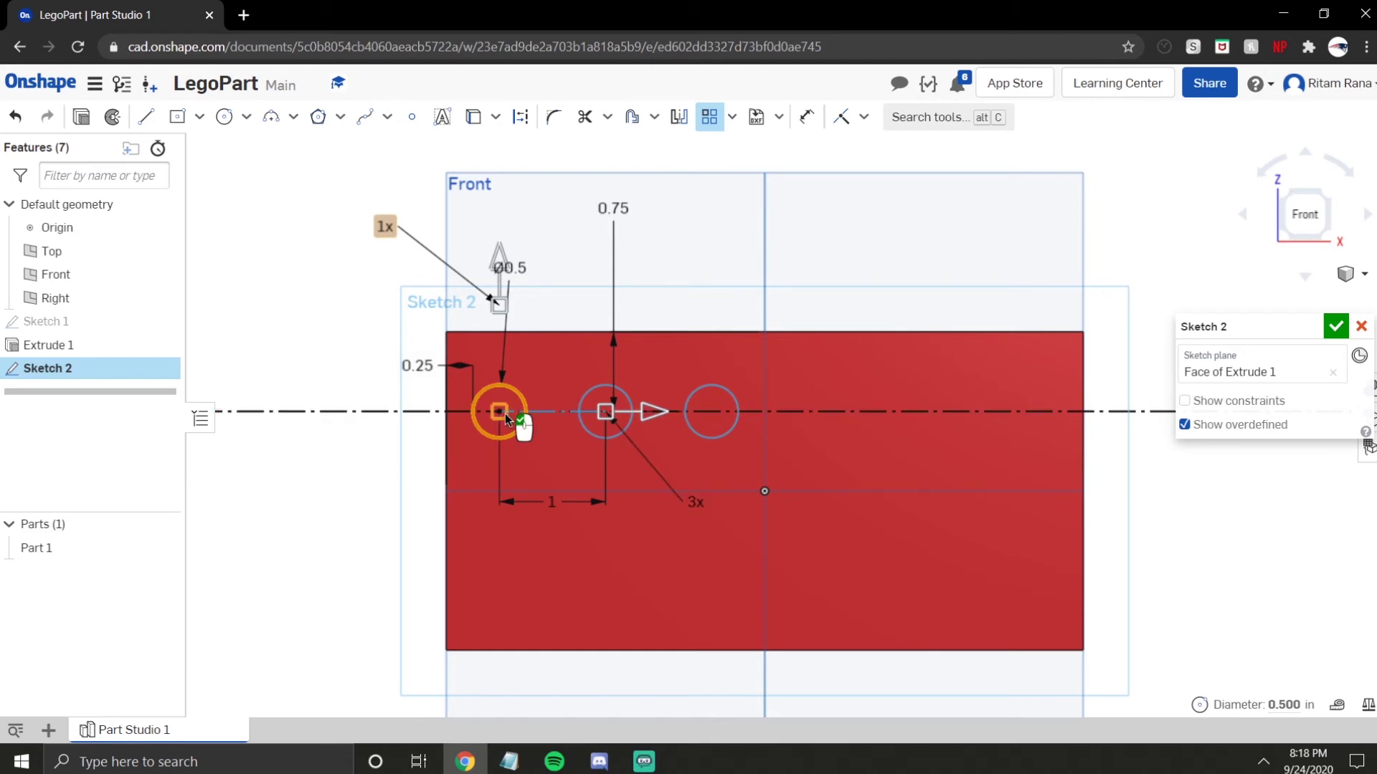
pyautogui.doubleClick(693, 505)
pyautogui.write('5')
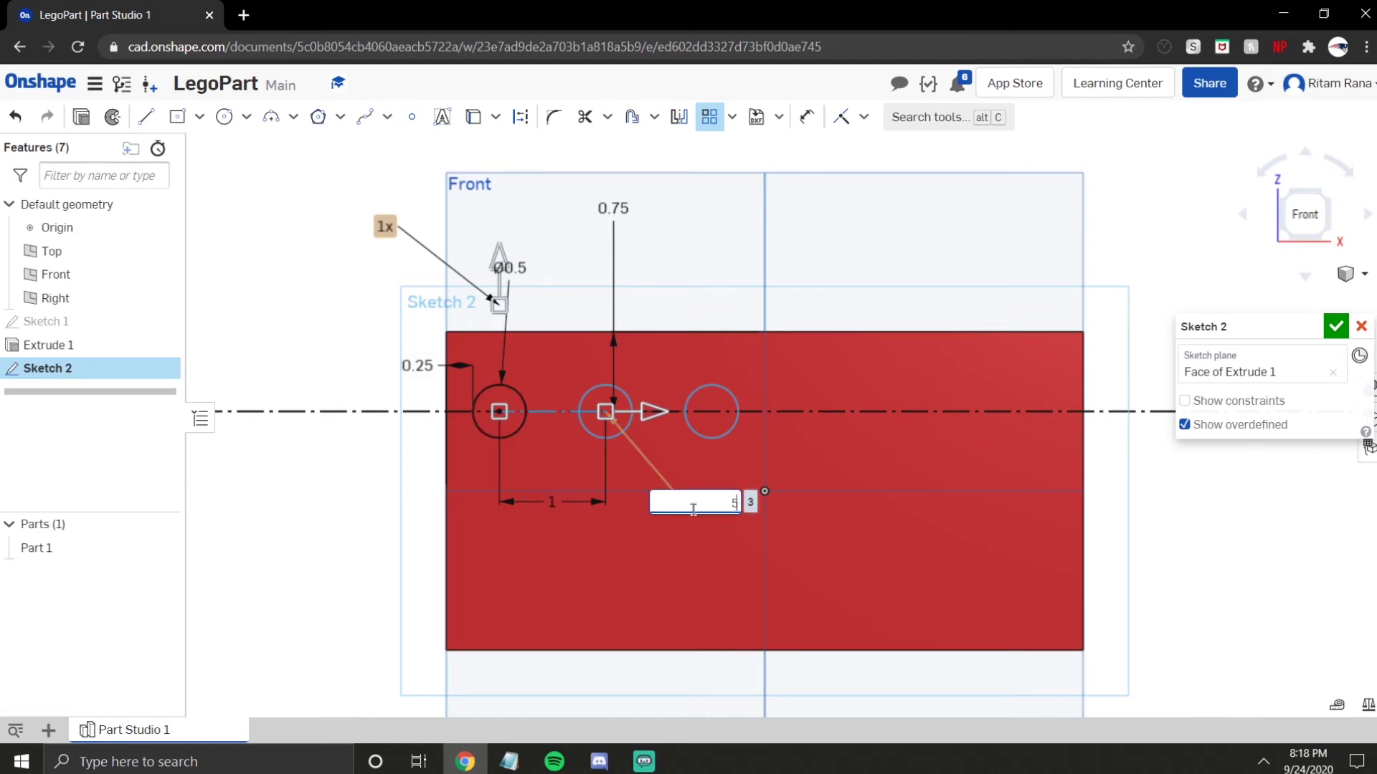
pyautogui.press('Return')
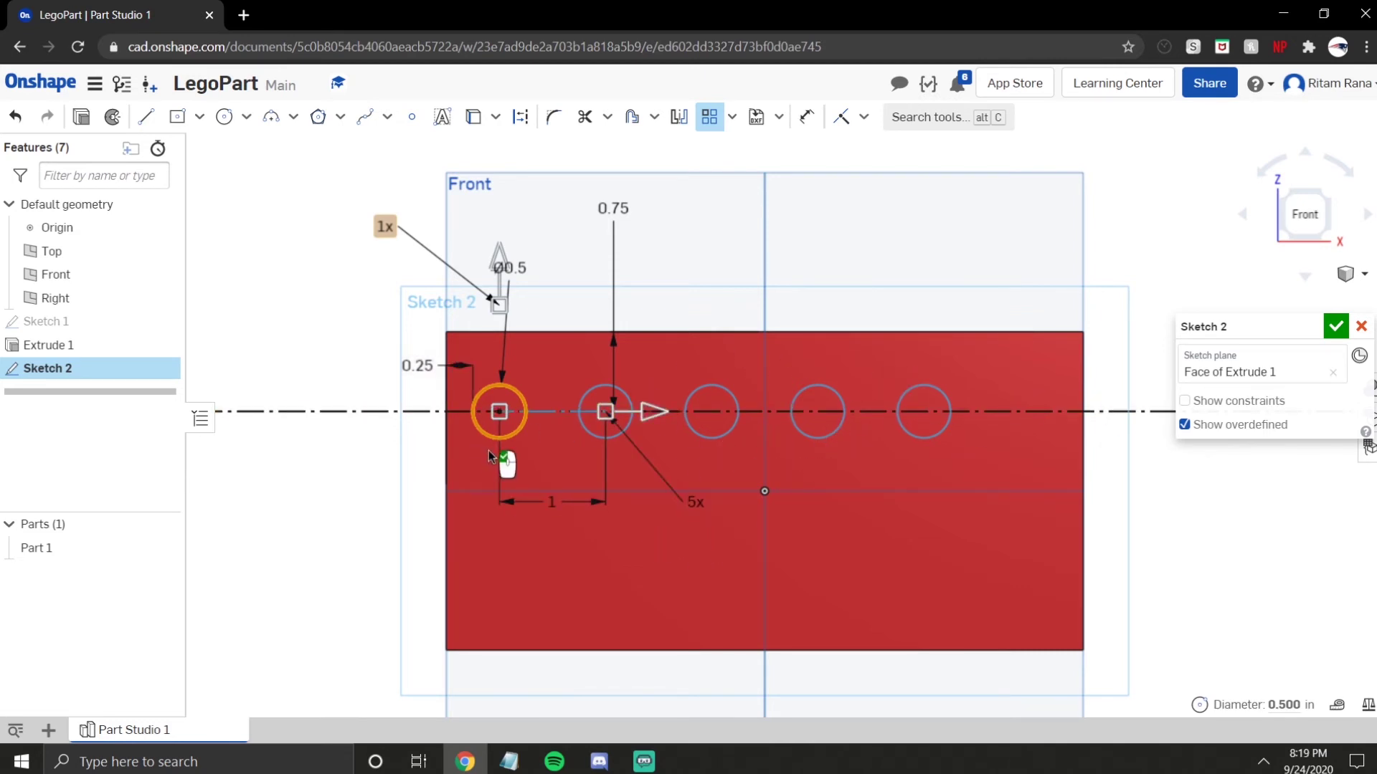
pyautogui.click(464, 469)
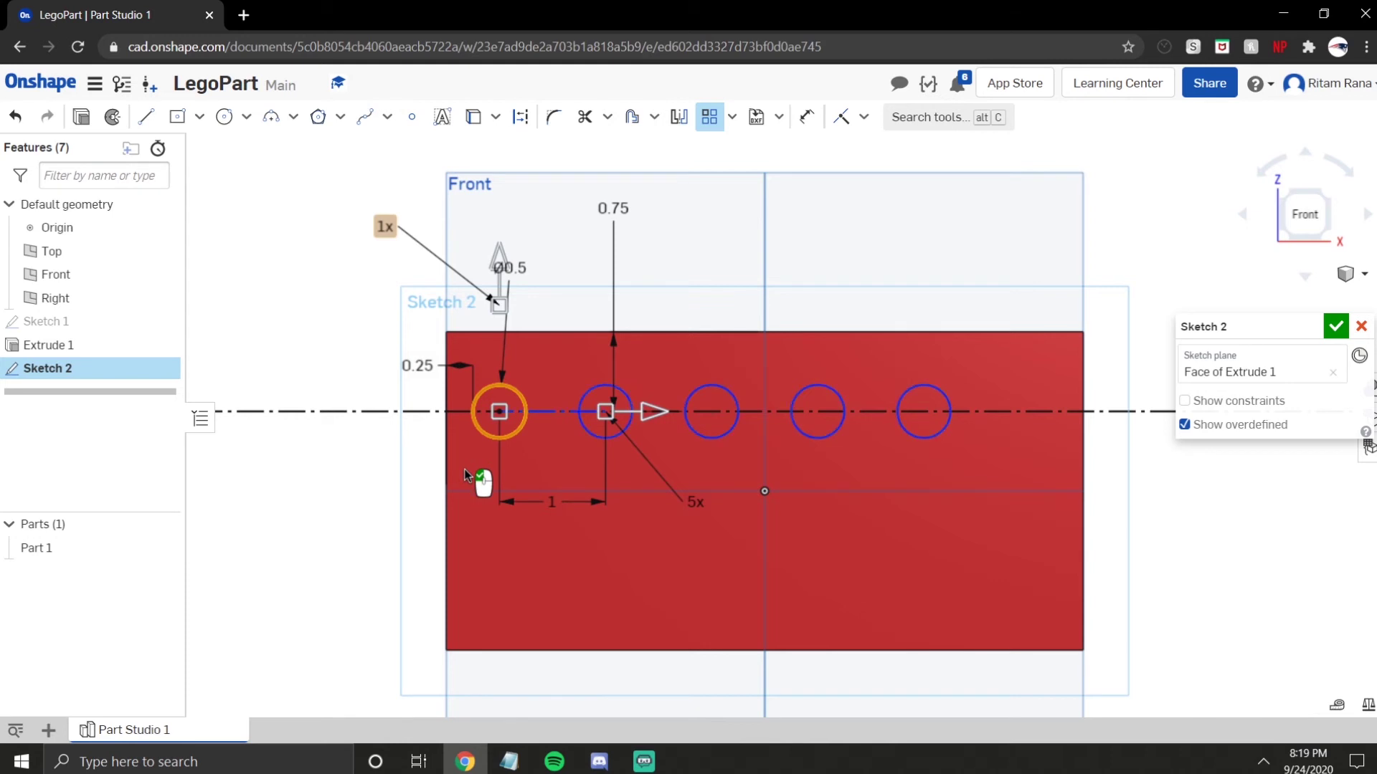
# Replace the pattern's spacing dimension with a 5.5 in dimension between the outer sides of the first and last circles
pyautogui.click(553, 502)
pyautogui.press('Delete')
pyautogui.click(806, 116)
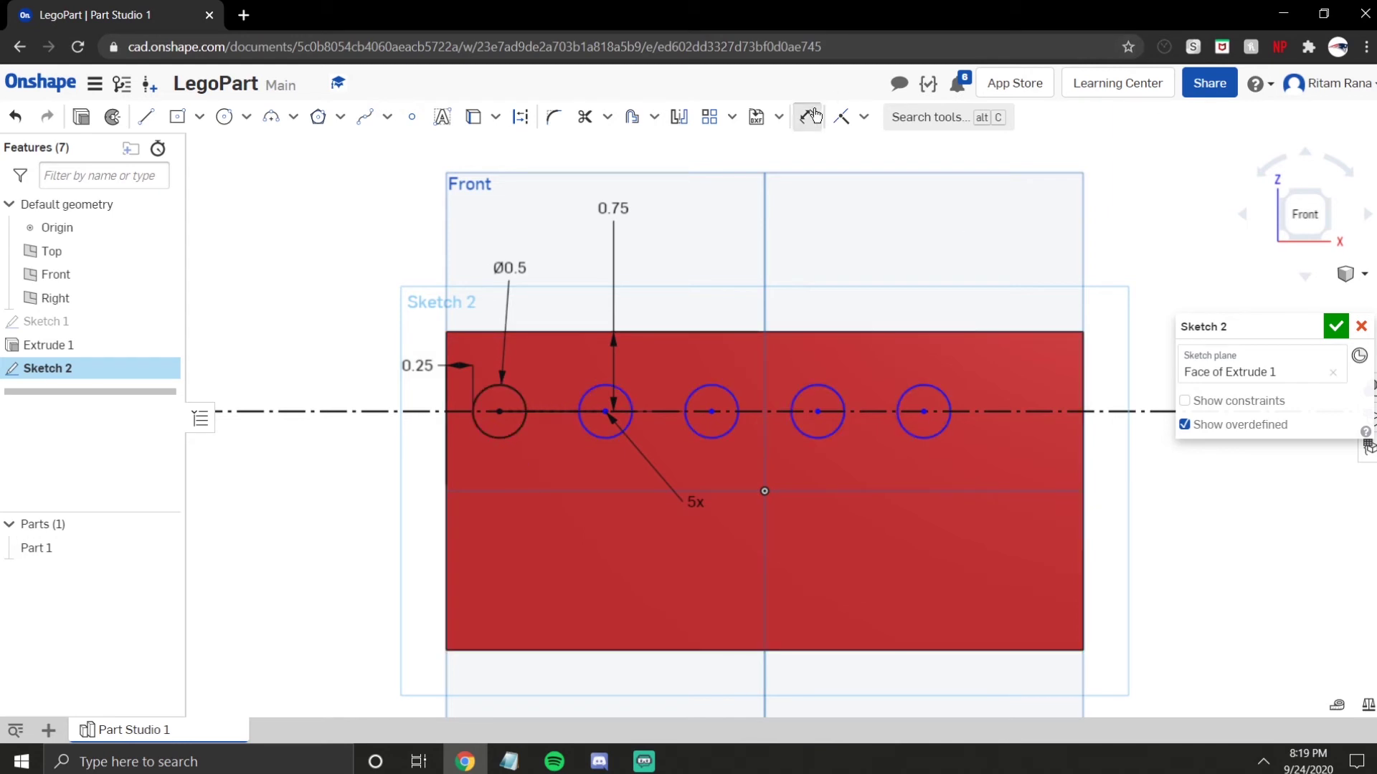
pyautogui.click(476, 421)
pyautogui.click(952, 423)
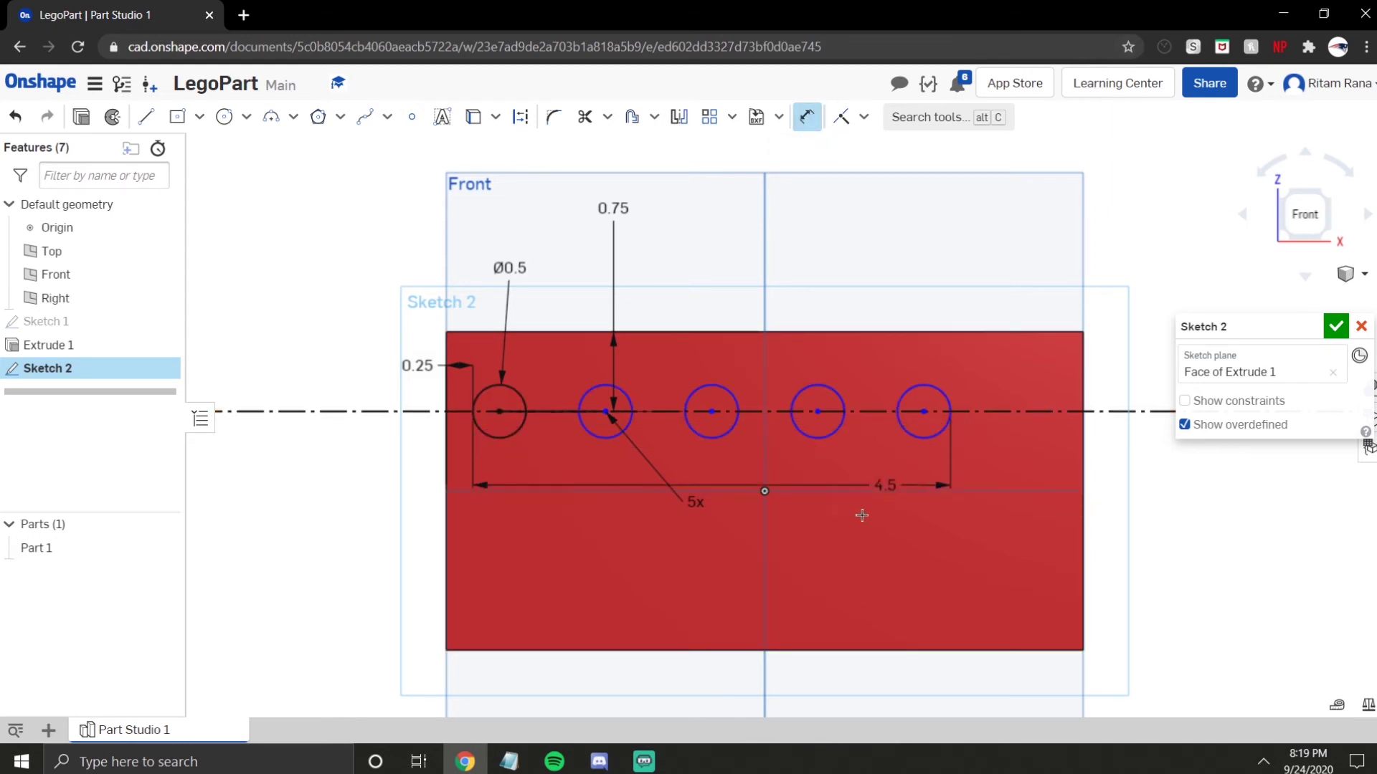
pyautogui.click(784, 536)
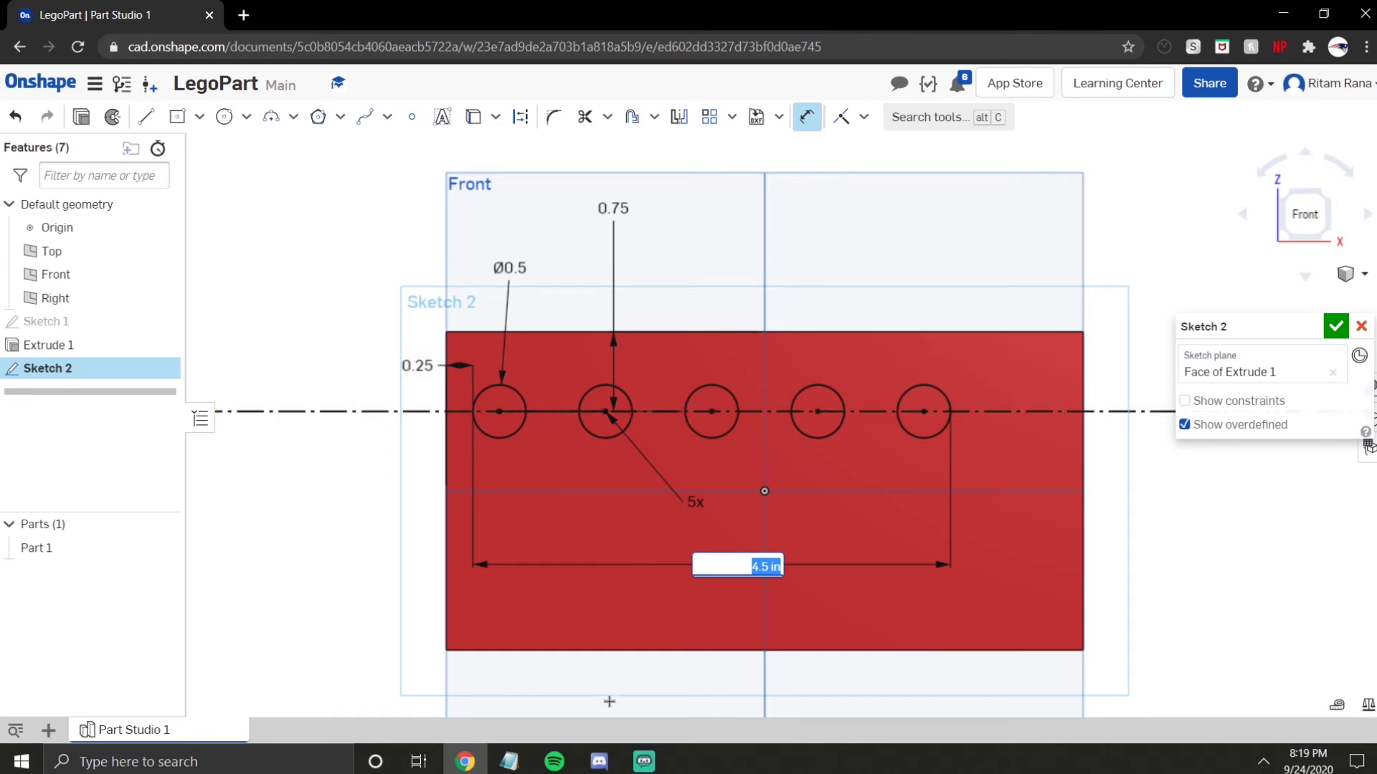
pyautogui.write('t')
pyautogui.press('BackSpace')
pyautogui.write('4.5in')
pyautogui.press('Return')
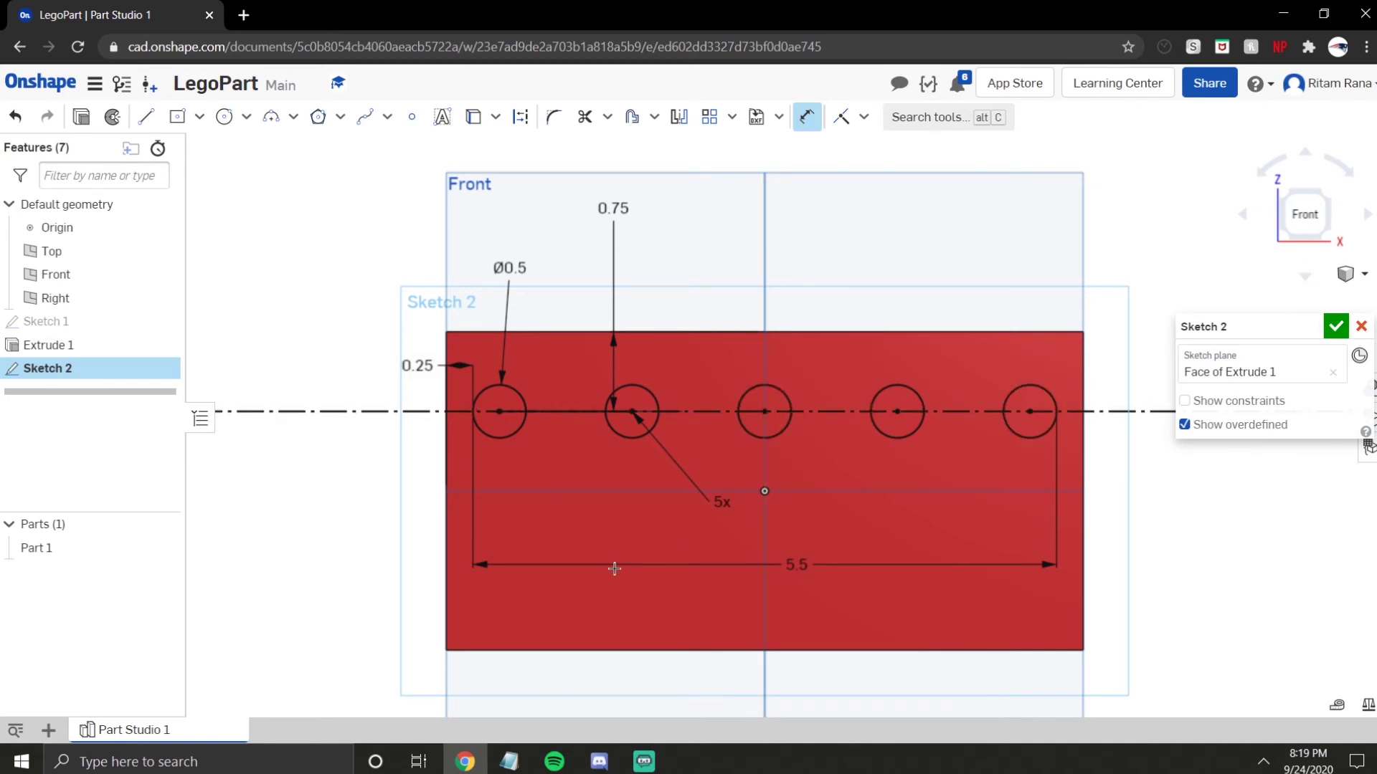
# Mirror the row of five circles across the Top plane to the lower half of the front face
pyautogui.scroll(-2, 645, 520)
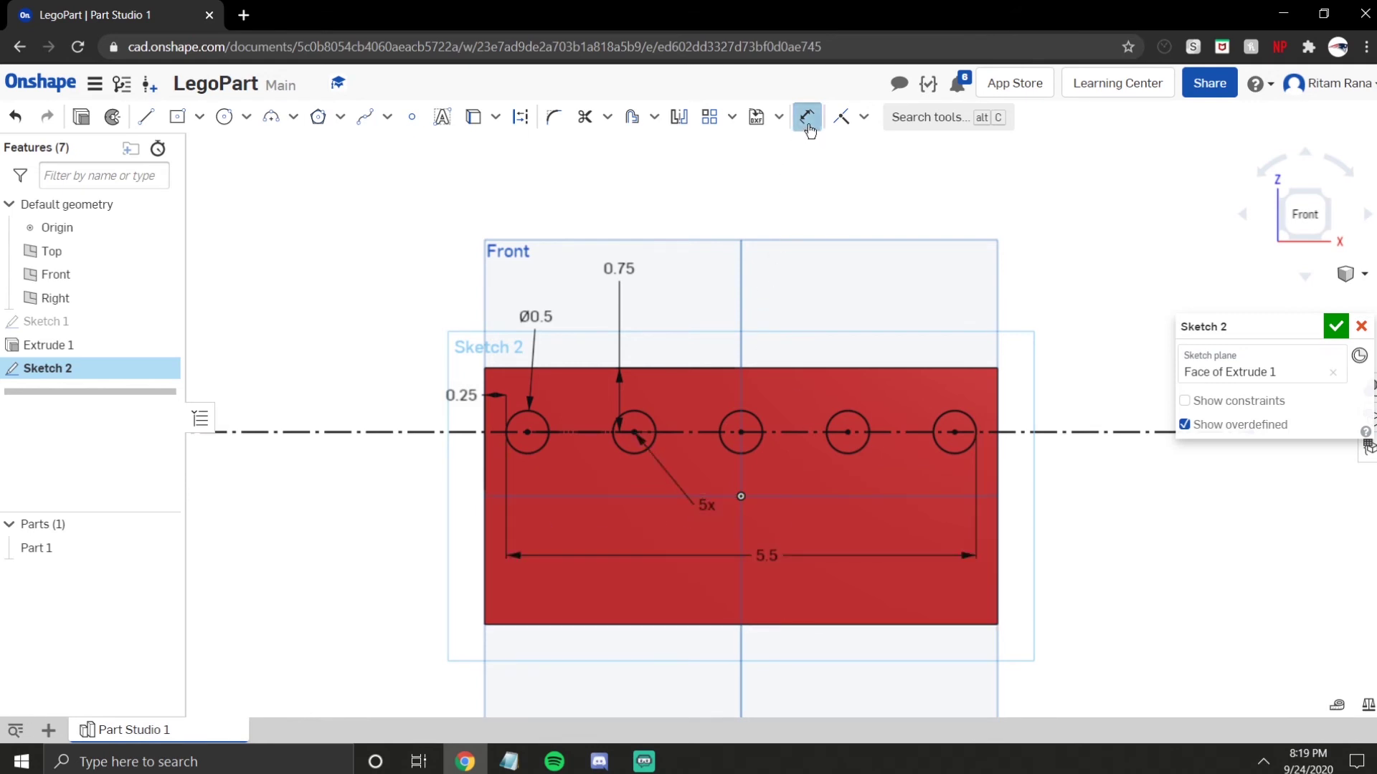
pyautogui.click(687, 122)
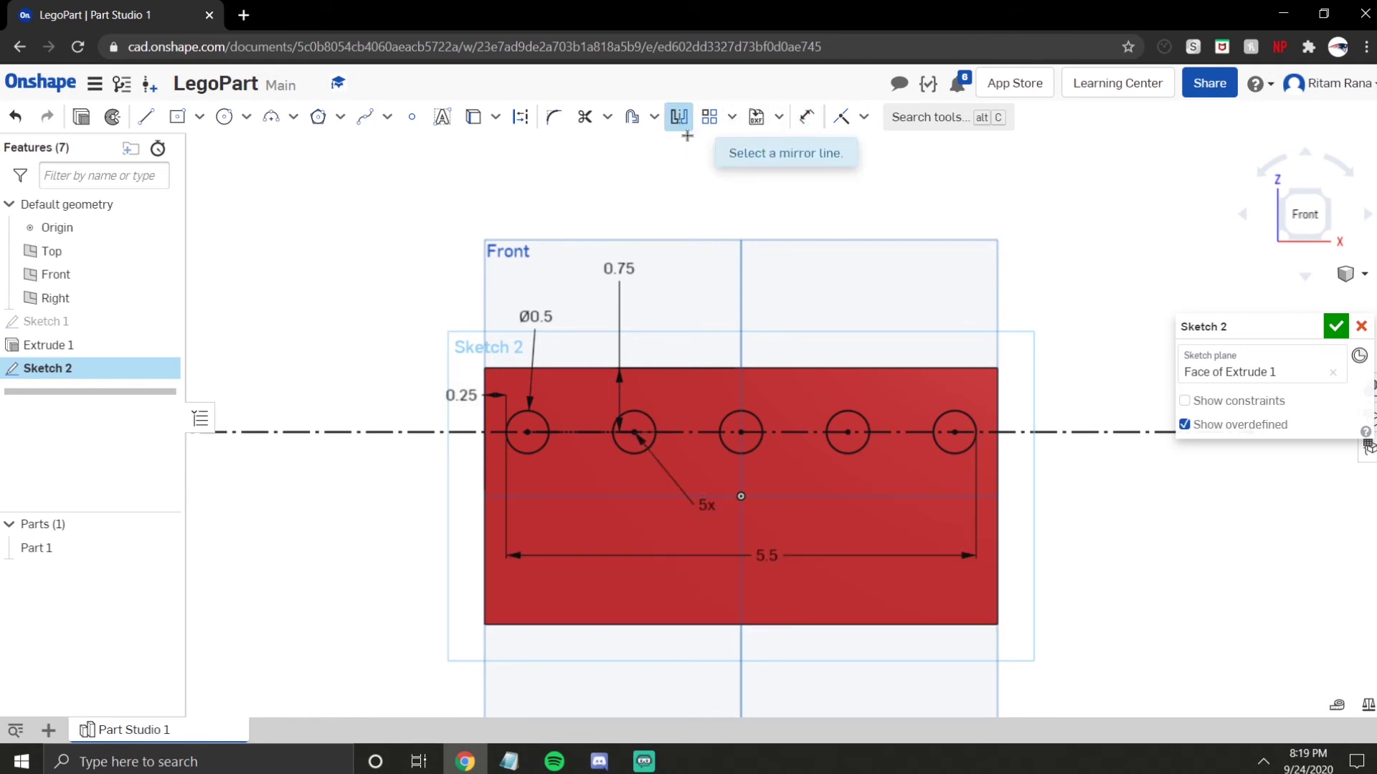
pyautogui.moveTo(819, 510); pyautogui.dragTo(822, 513, button='right')
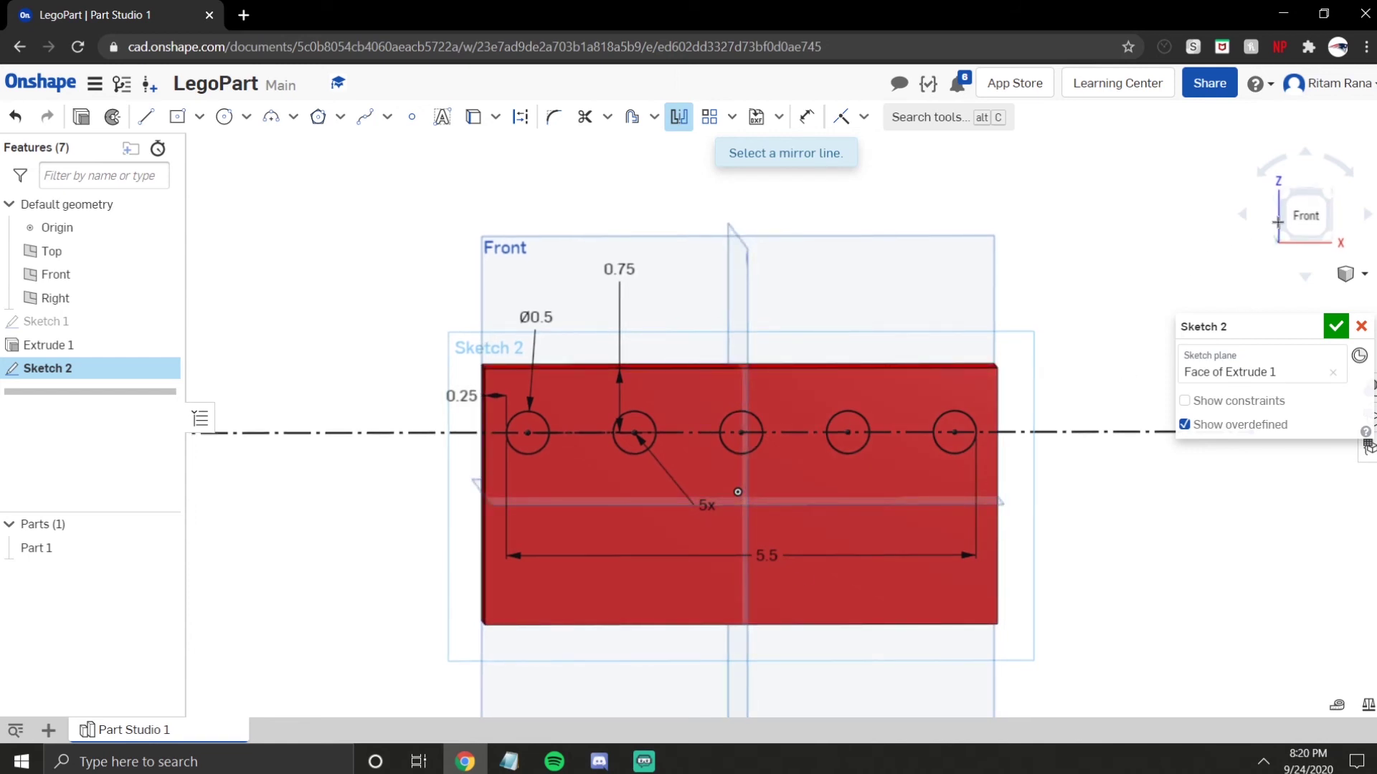
pyautogui.click(1303, 216)
pyautogui.tripleClick(758, 151)
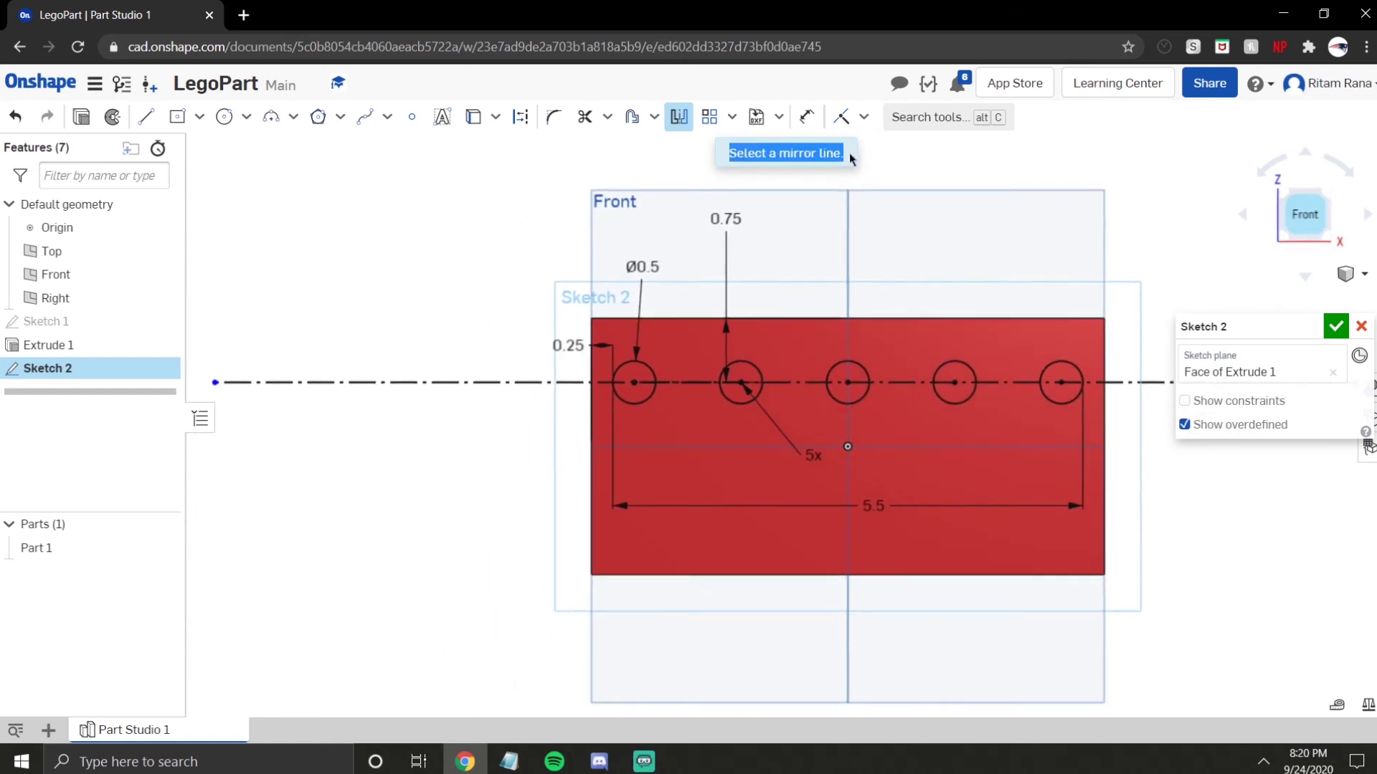
pyautogui.click(692, 448)
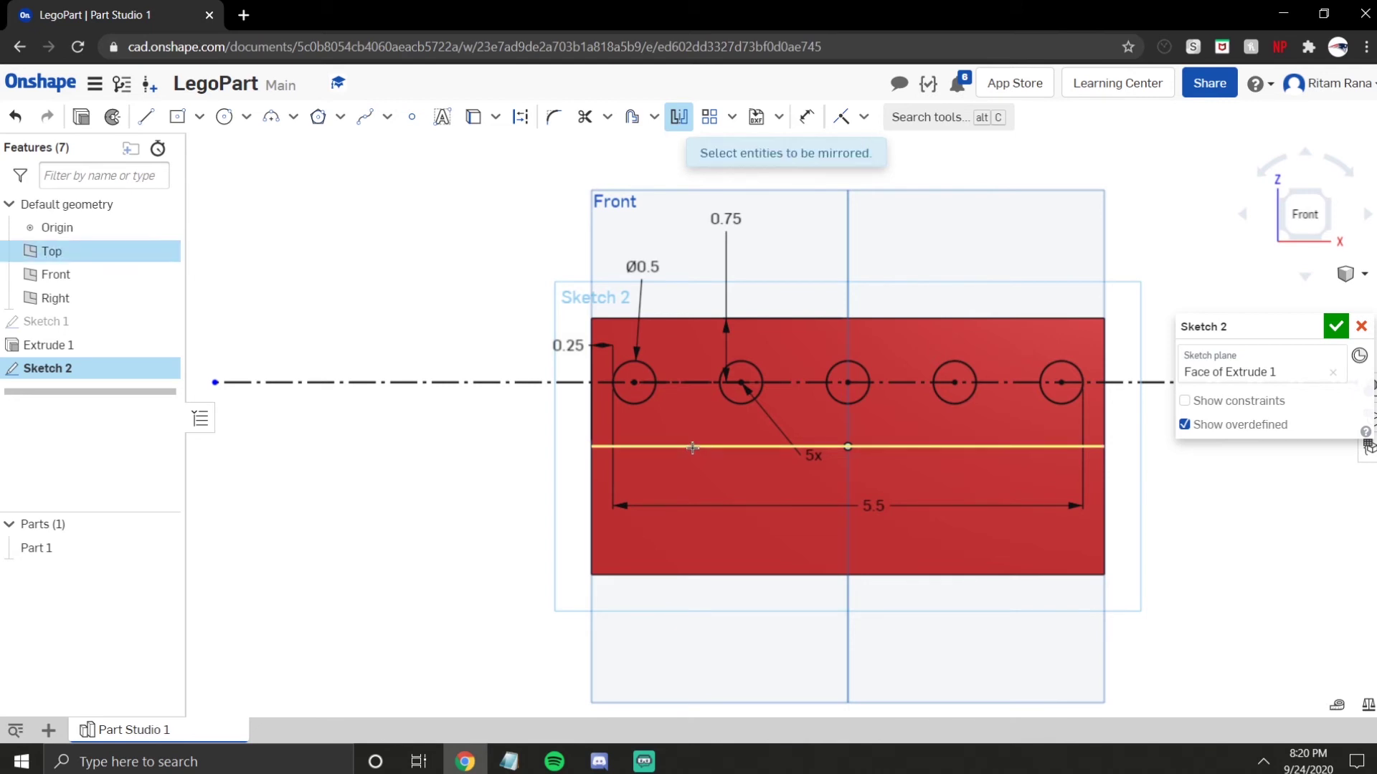
pyautogui.click(644, 401)
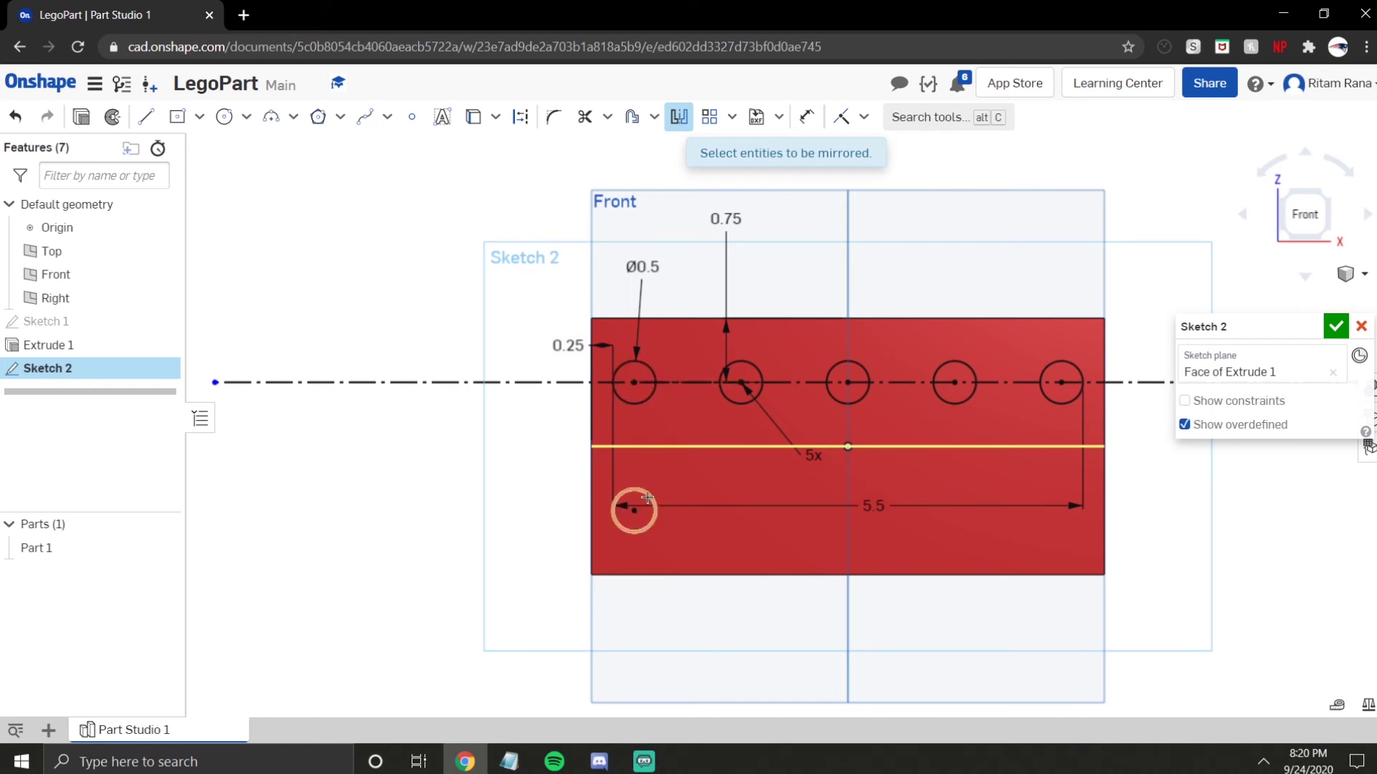
pyautogui.click(846, 385)
pyautogui.click(933, 395)
pyautogui.click(1032, 396)
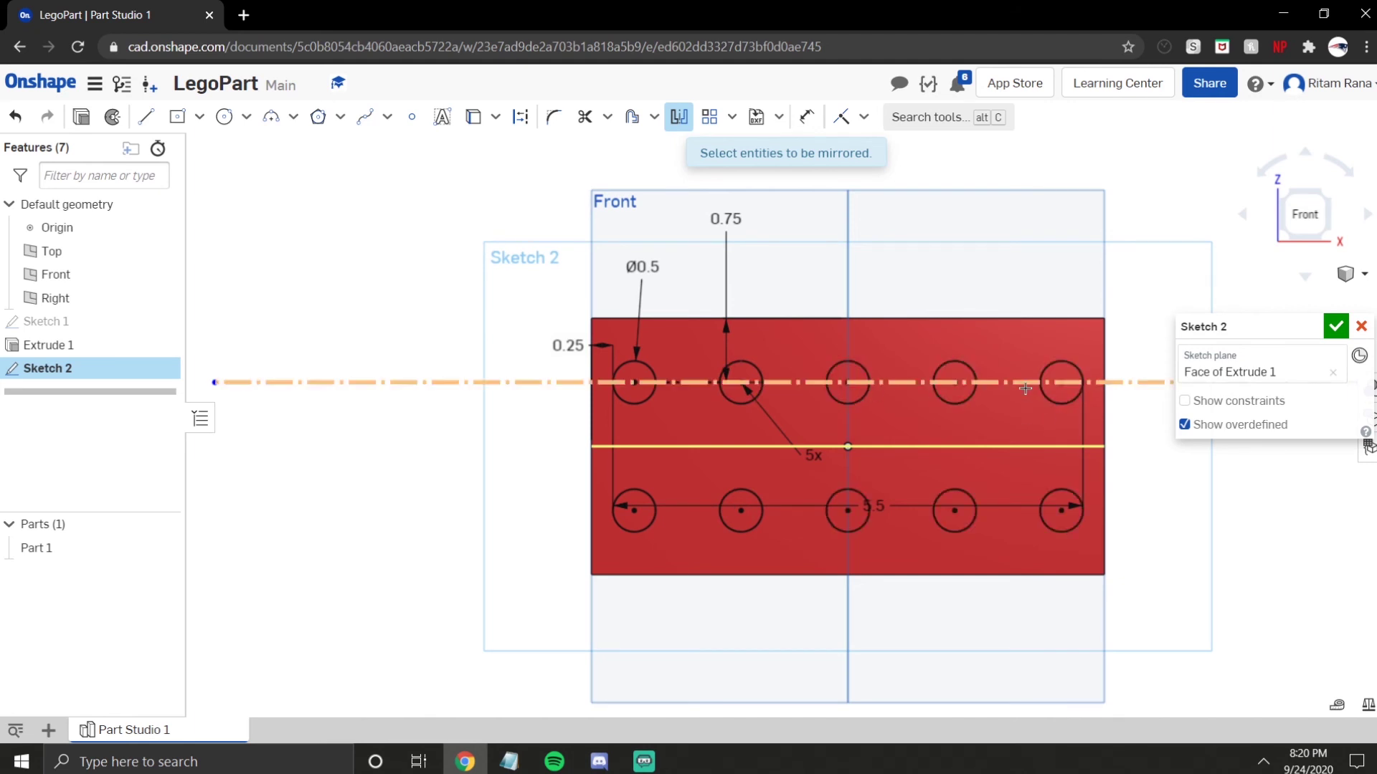
# Mirror the construction line across the Top plane too and end the Mirror command
pyautogui.click(1030, 383)
pyautogui.scroll(-2, 1027, 391)
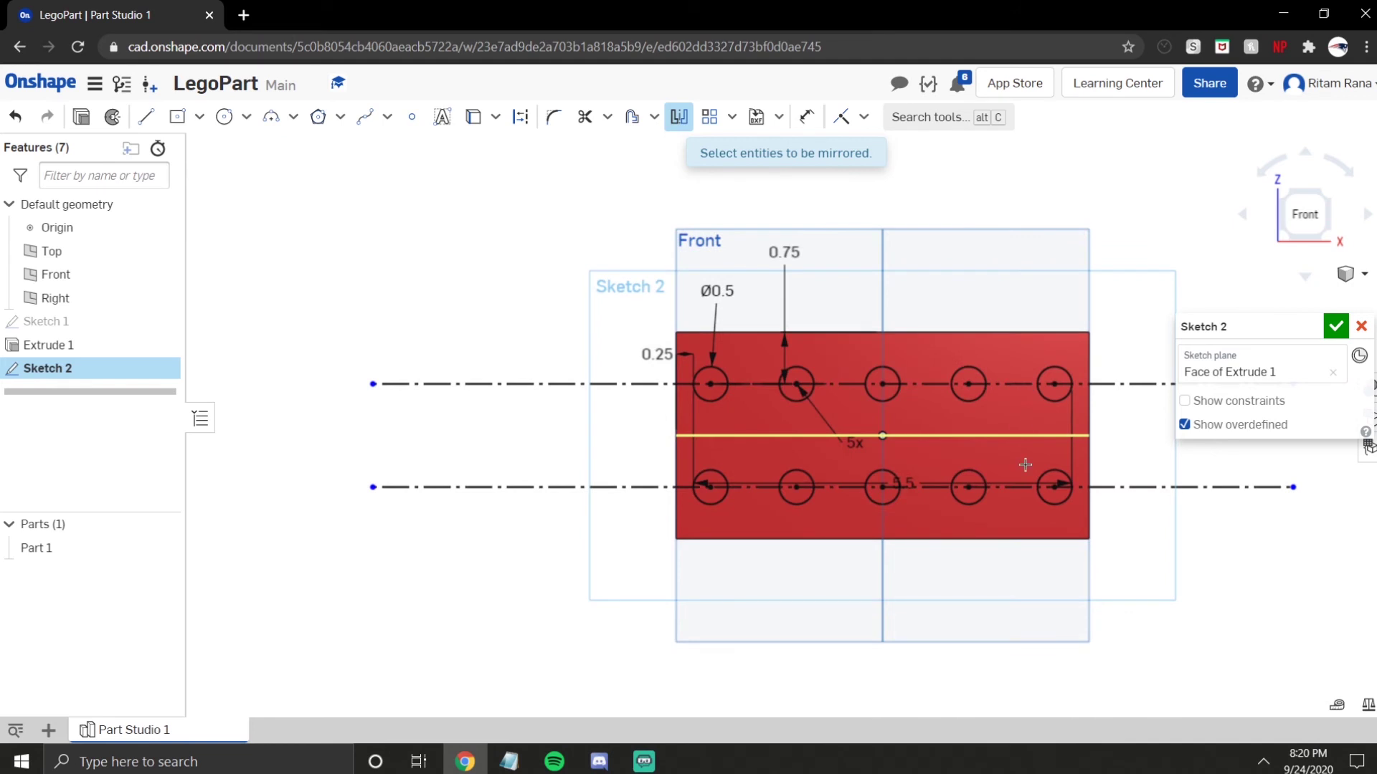
pyautogui.scroll(2, 884, 480)
pyautogui.moveTo(512, 515); pyautogui.dragTo(579, 514, button='middle')
pyautogui.scroll(2, 537, 490)
pyautogui.scroll(-1, 754, 352)
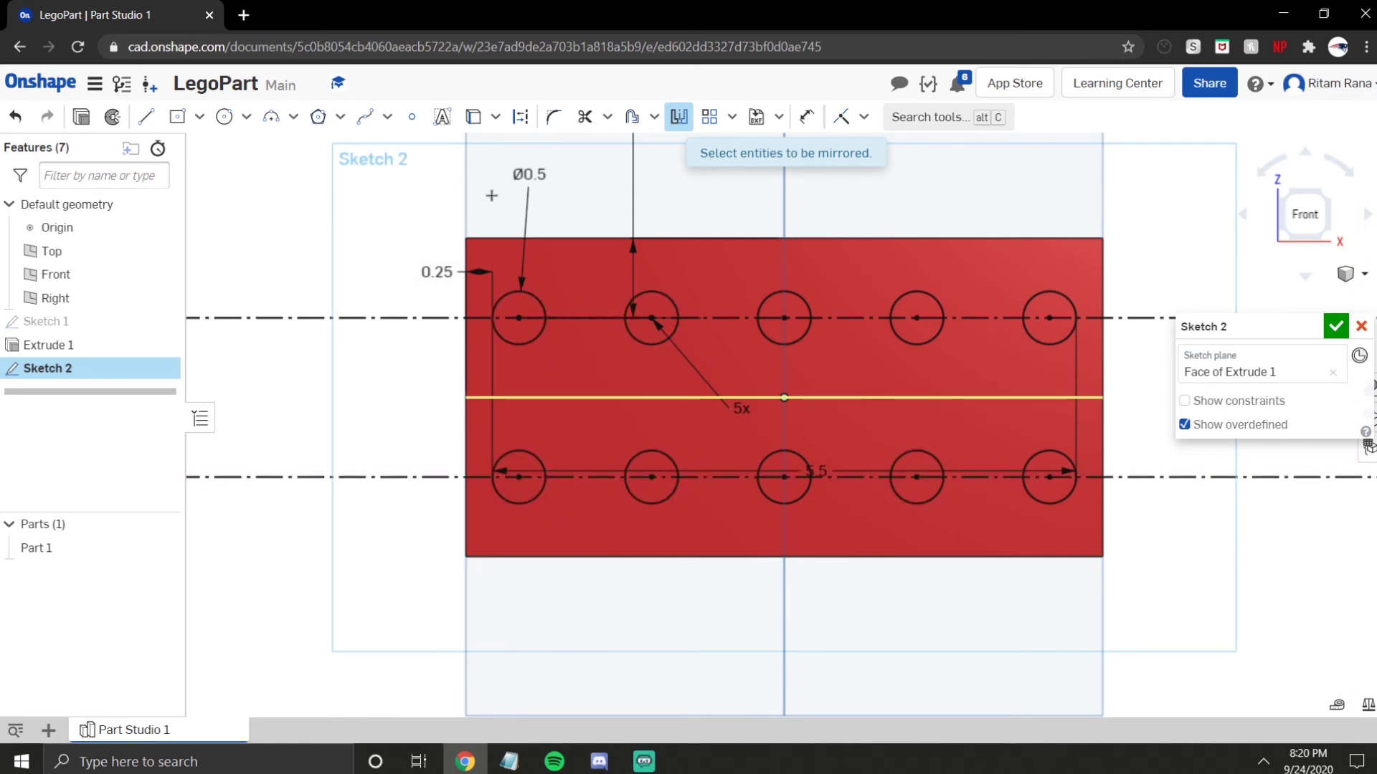
pyautogui.click(679, 116)
# Test the circles' diameter dimension at 0.3 in, and set it back to 0.5 in
pyautogui.doubleClick(542, 178)
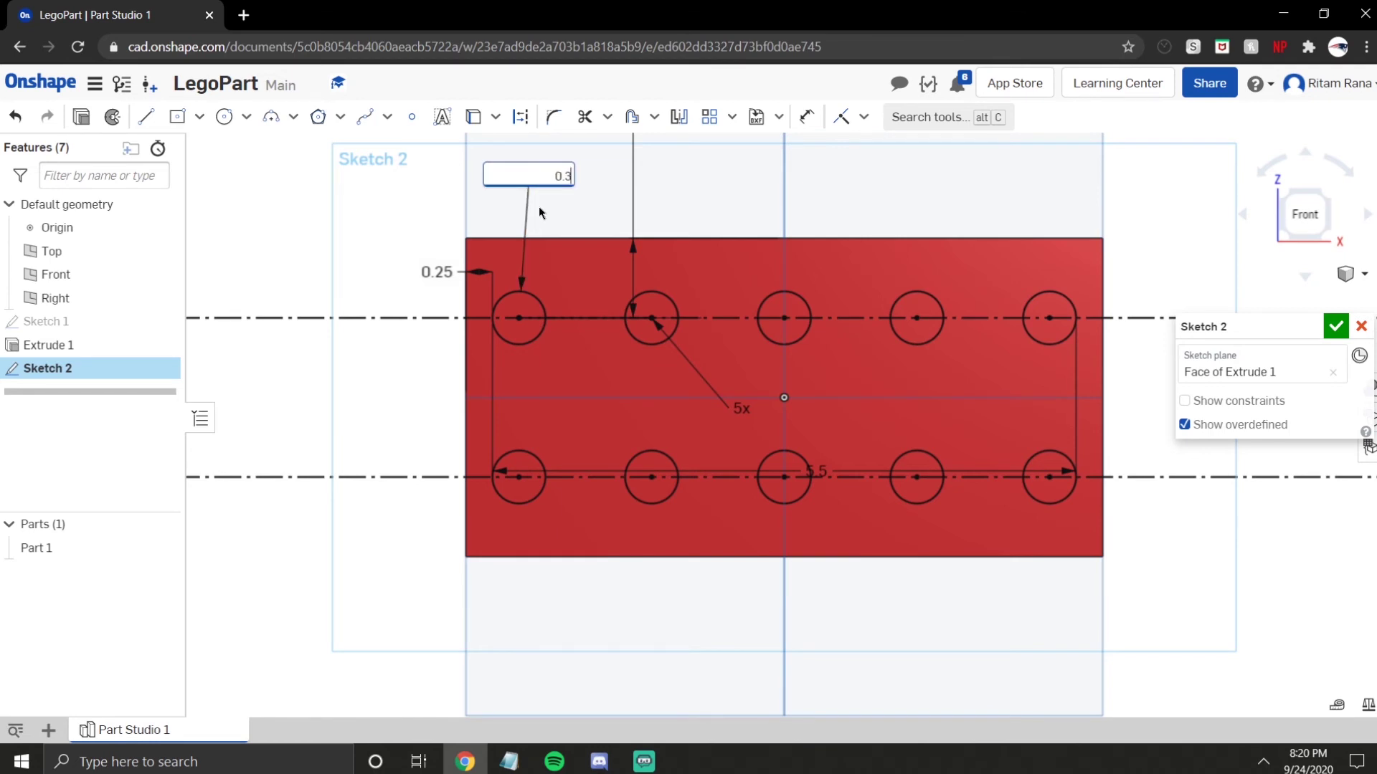
pyautogui.write('0.3')
pyautogui.press('Return')
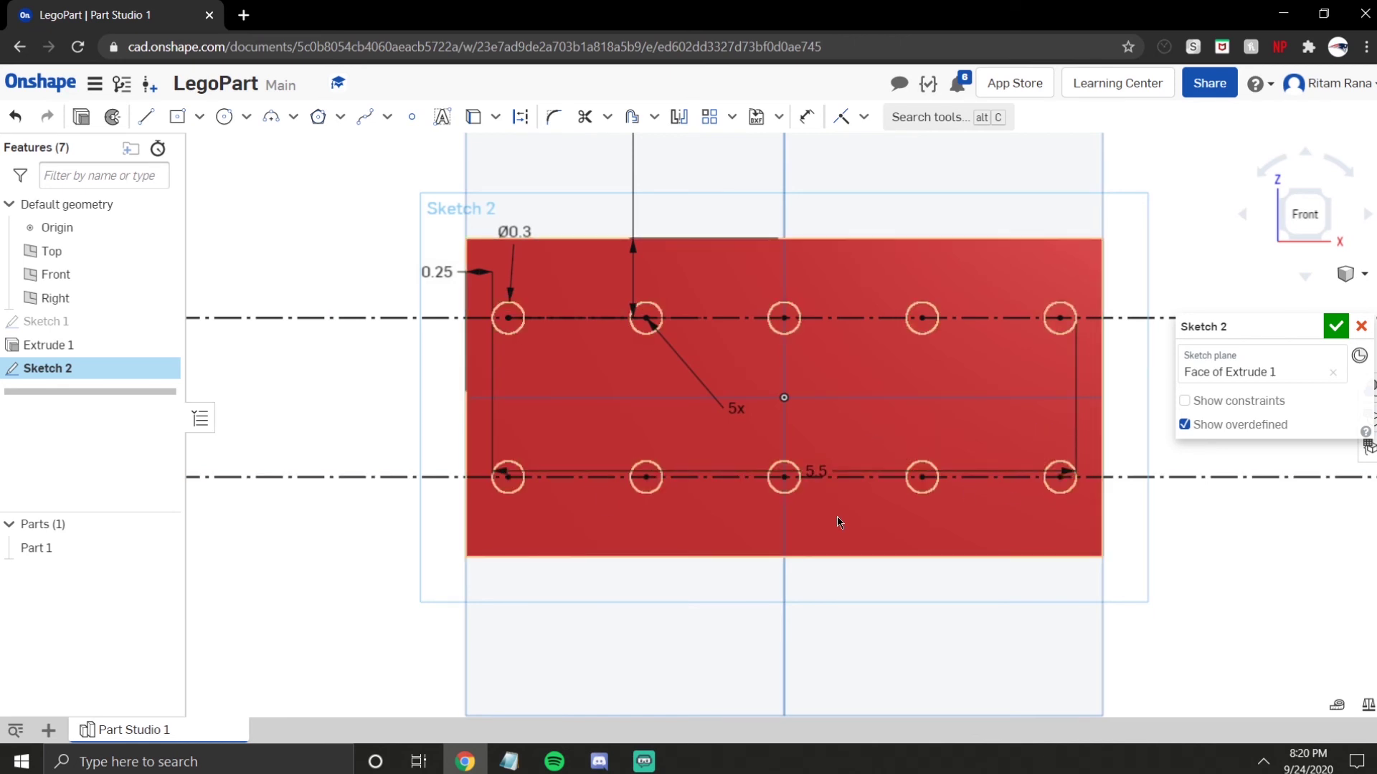
pyautogui.doubleClick(517, 230)
pyautogui.write('0.3')
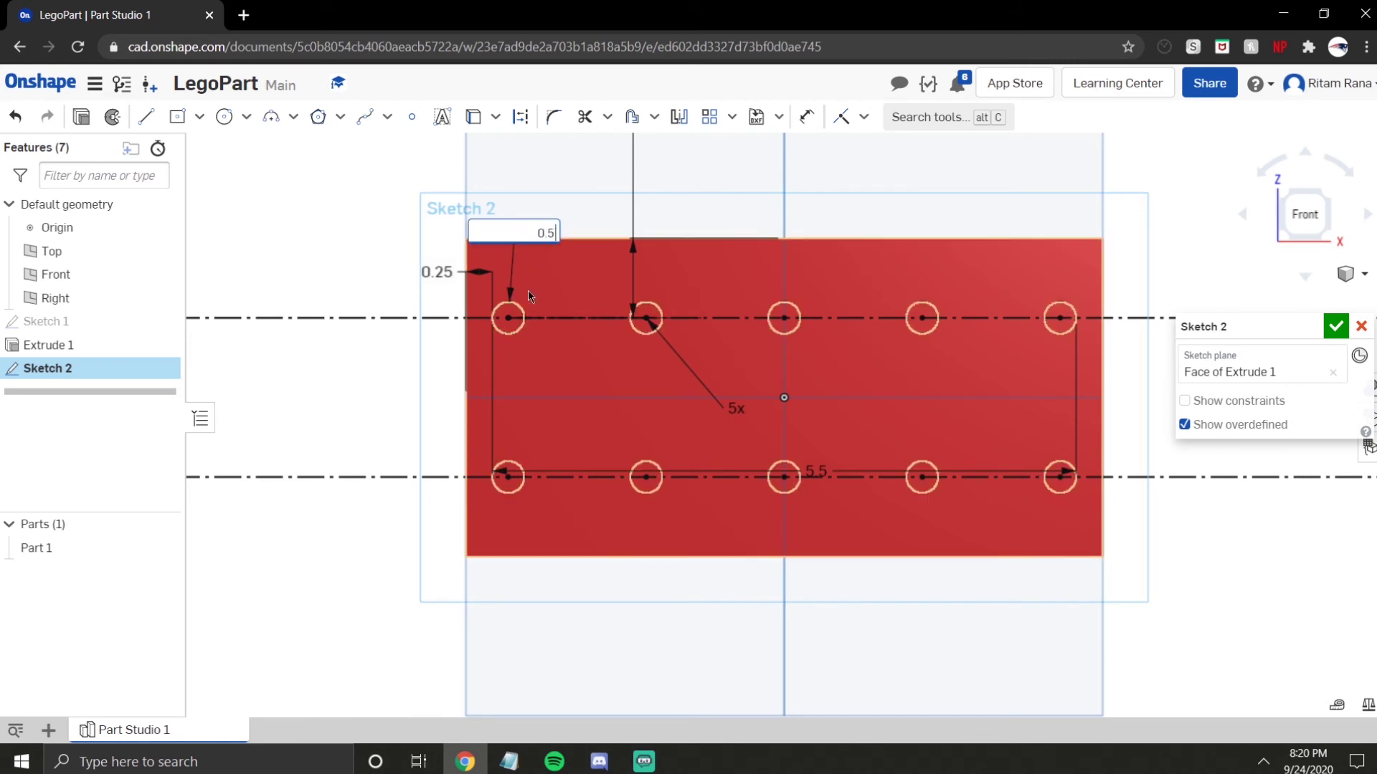
pyautogui.press('Return')
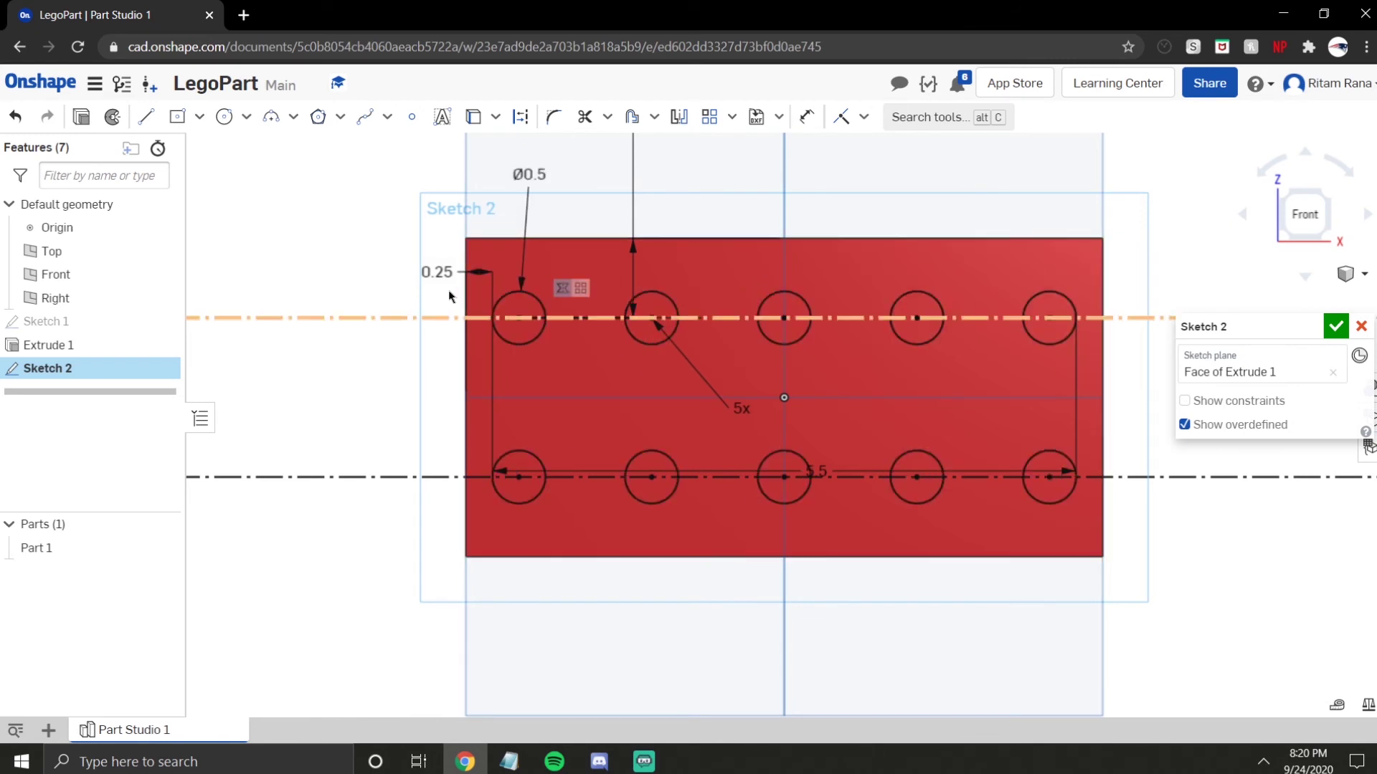
# Test the first circle's gap to the block's side edge at 0.4 in, and set it back to 0.25 in
pyautogui.doubleClick(439, 273)
pyautogui.write('0.4')
pyautogui.press('Return')
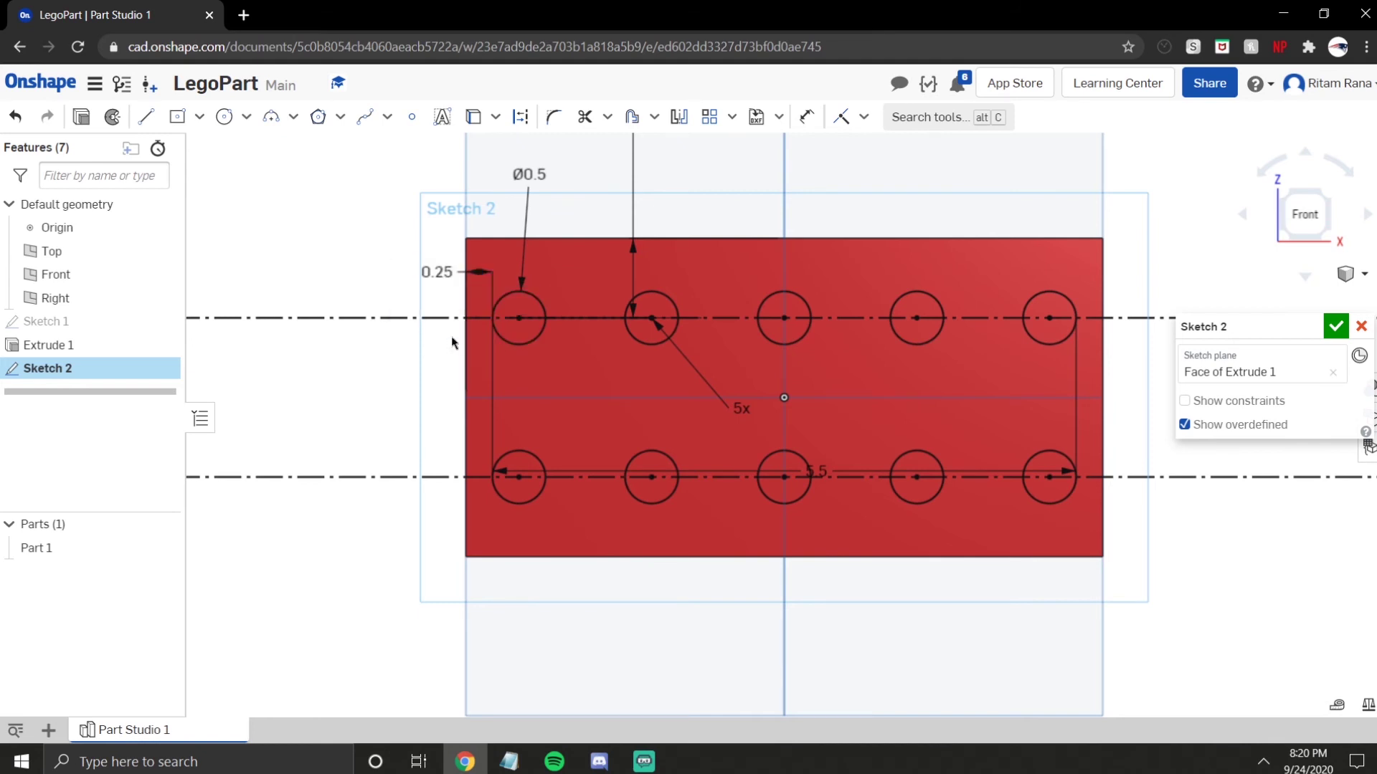
pyautogui.moveTo(831, 477); pyautogui.dragTo(467, 312)
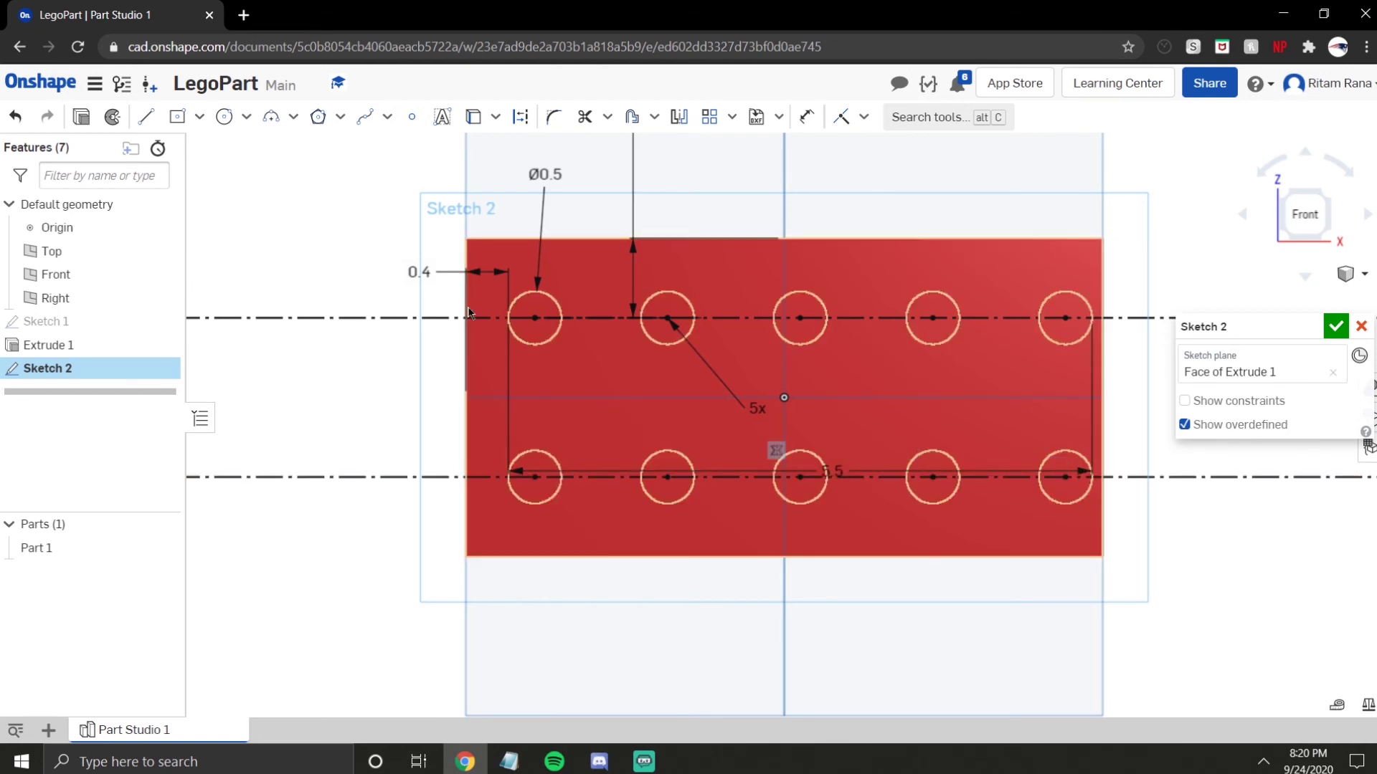
pyautogui.doubleClick(418, 276)
pyautogui.write('0.25 in')
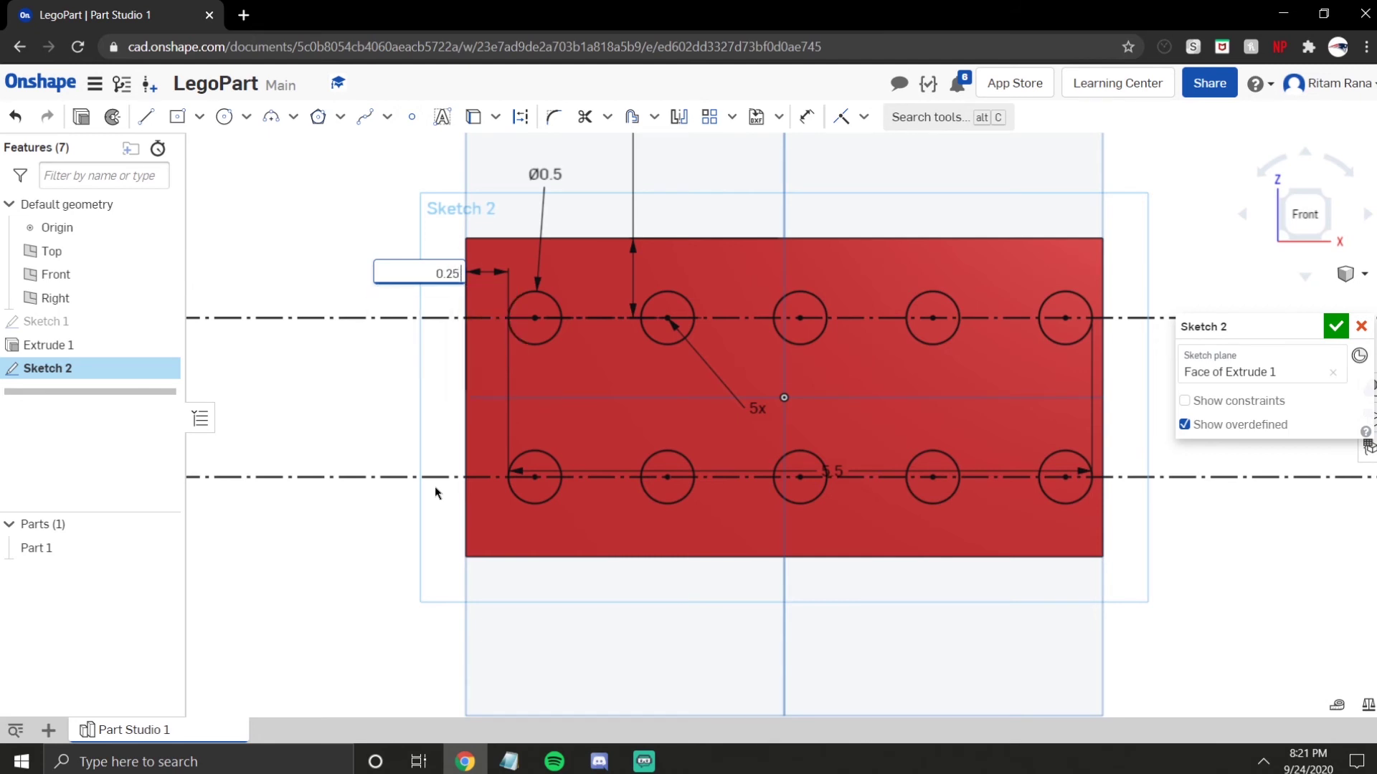
pyautogui.press('Return')
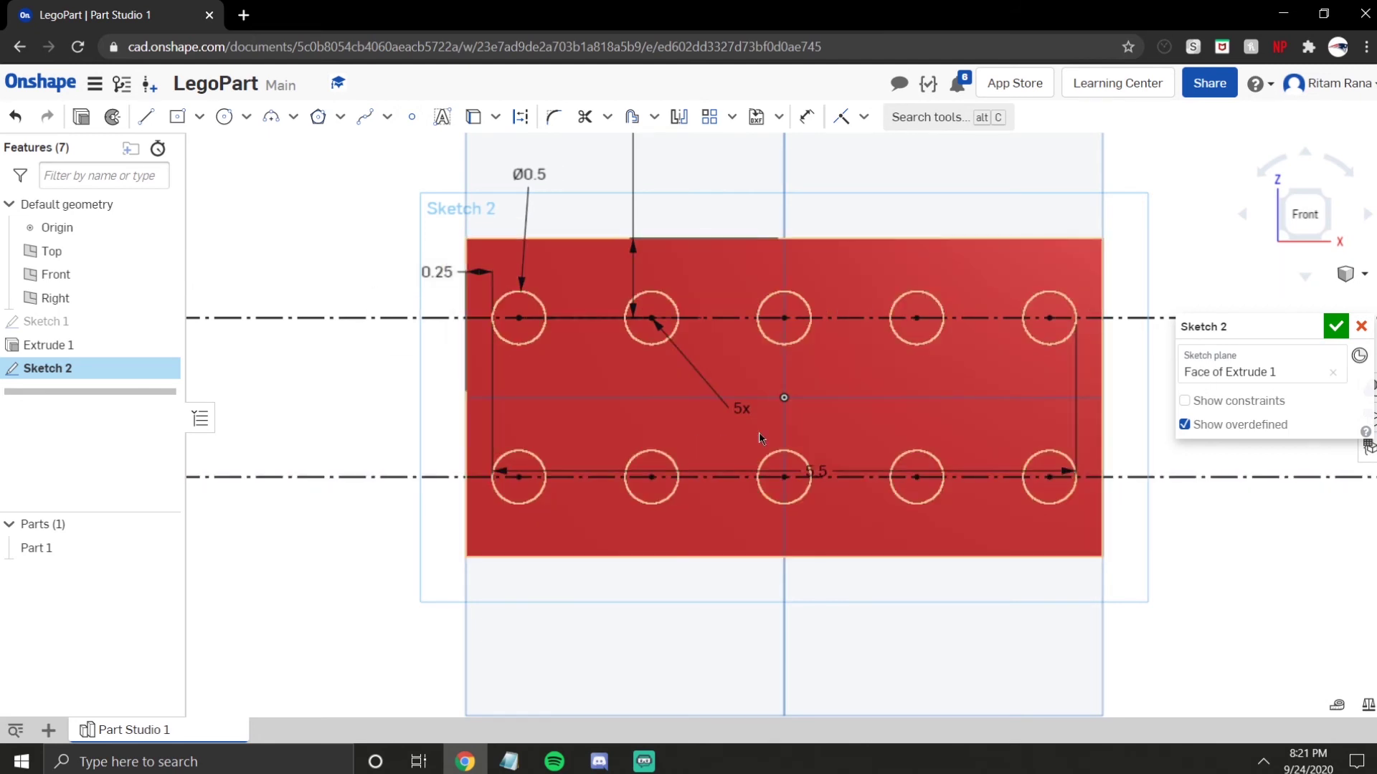
# Inspect the two rows of circles from an angle and from the front, and finish Sketch 2
pyautogui.scroll(1, 803, 411)
pyautogui.moveTo(802, 410)
pyautogui.mouseDown(button='right')
pyautogui.moveTo(841, 431)
pyautogui.moveTo(819, 422)
pyautogui.mouseUp(button='right')
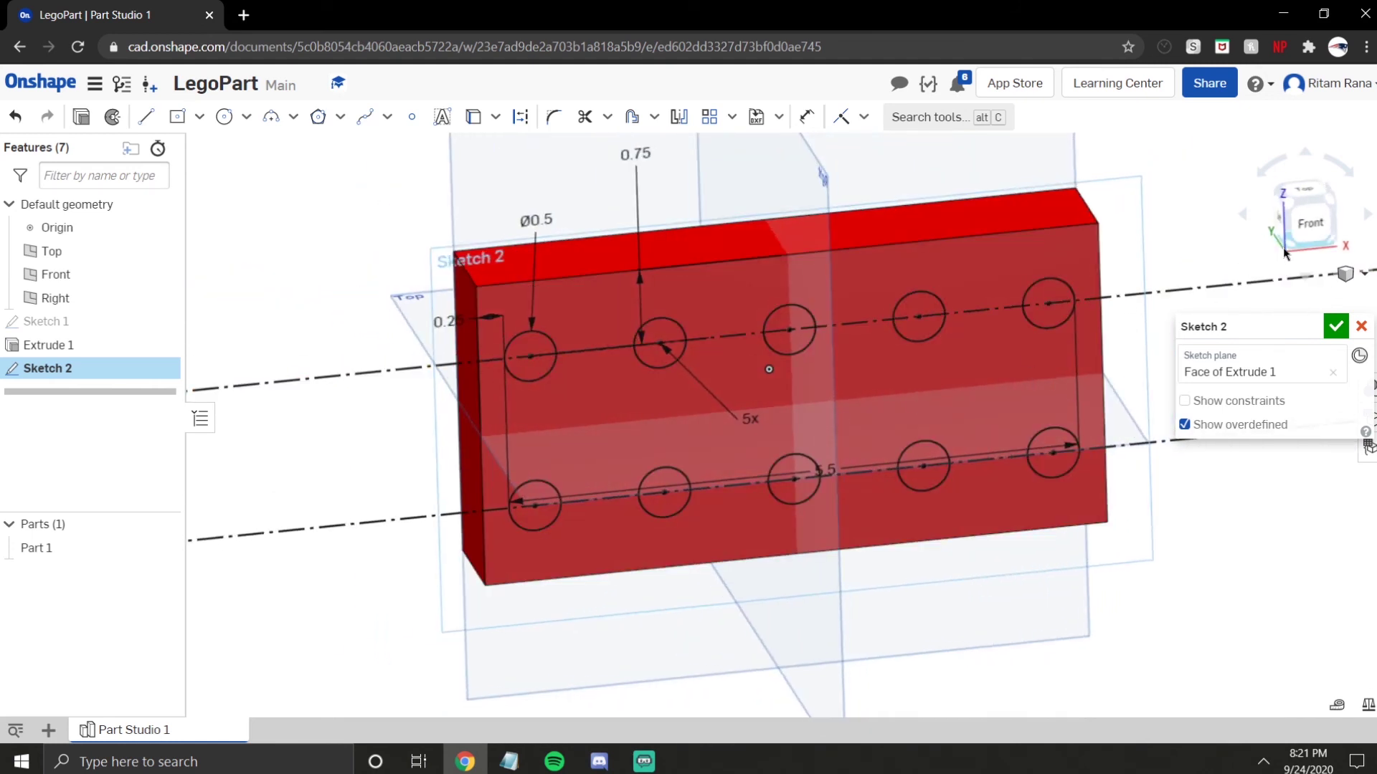
pyautogui.click(1304, 221)
pyautogui.scroll(2, 958, 415)
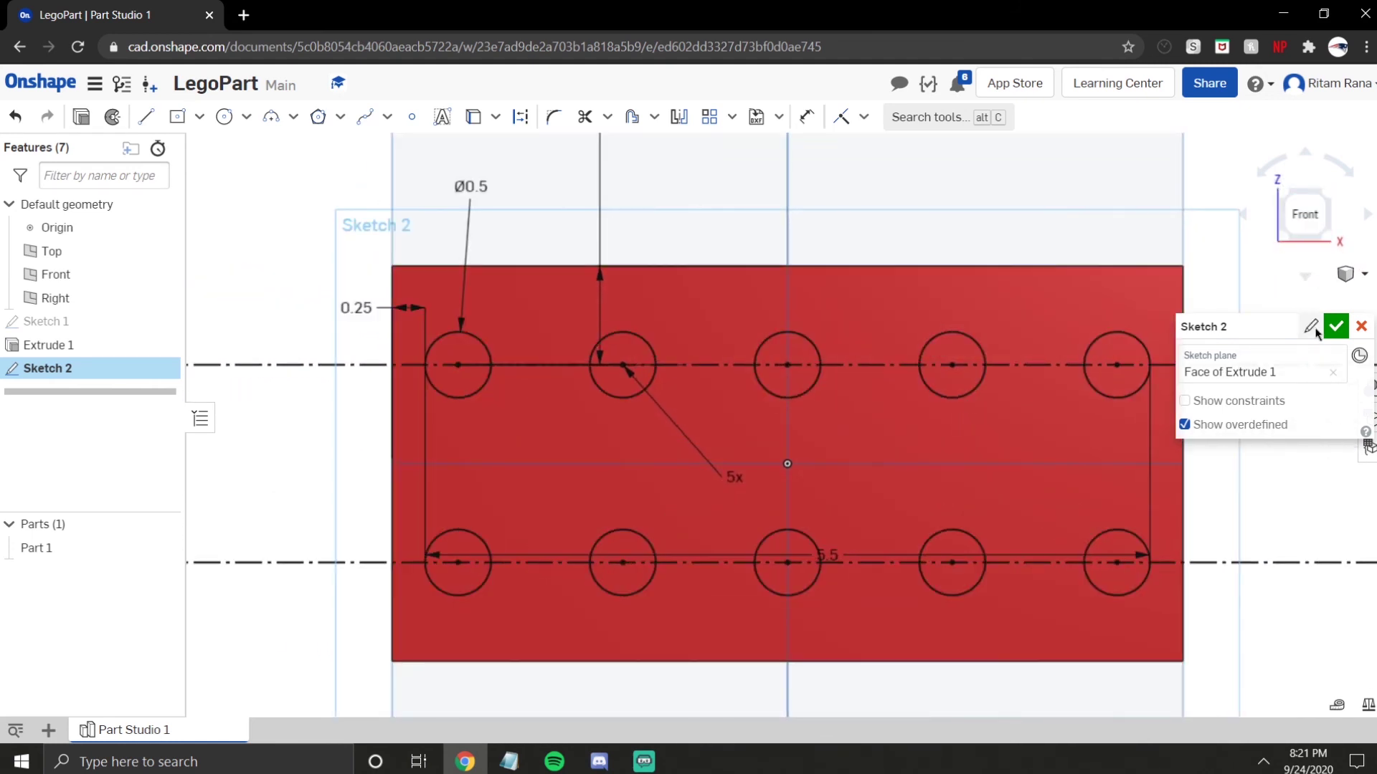
pyautogui.click(1336, 325)
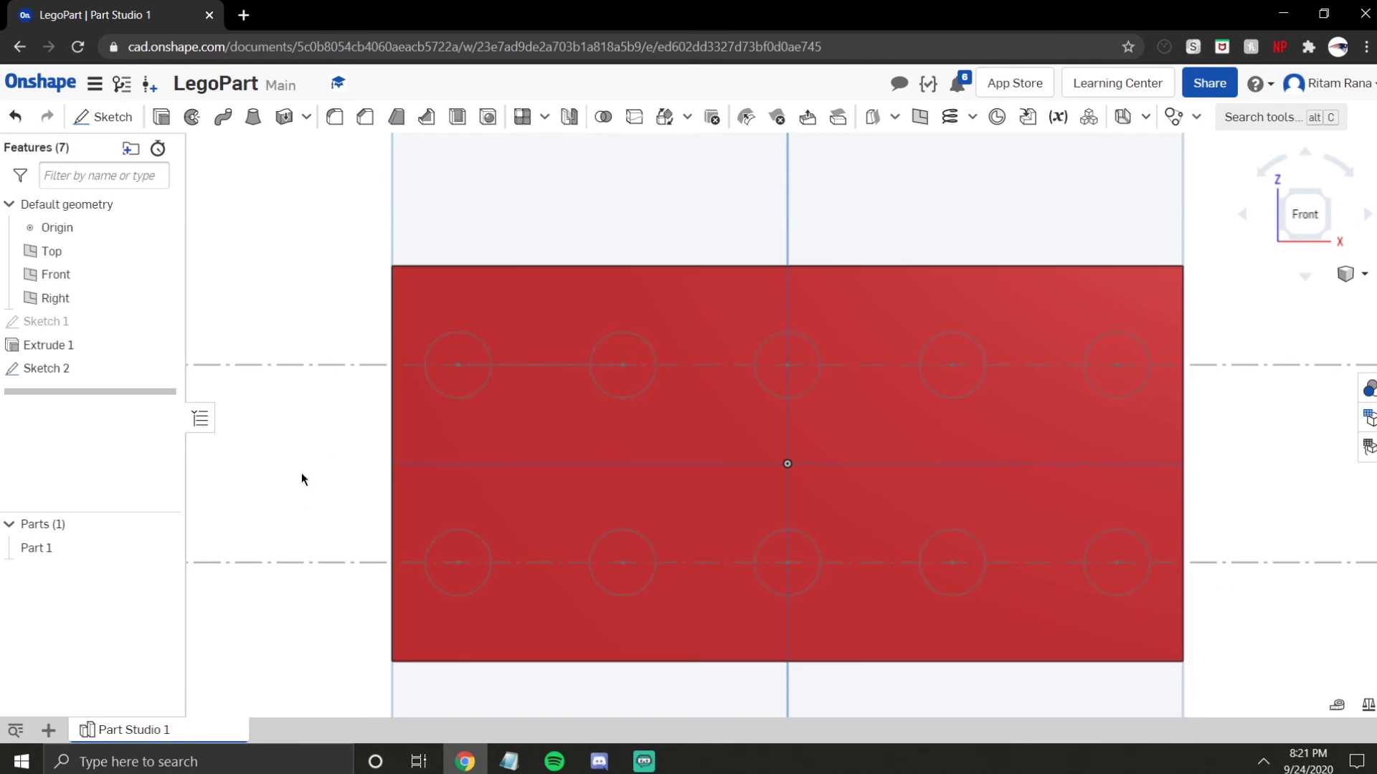
# Start a solid Extrude that adds material, with Part 1 as its merge scope
pyautogui.click(162, 117)
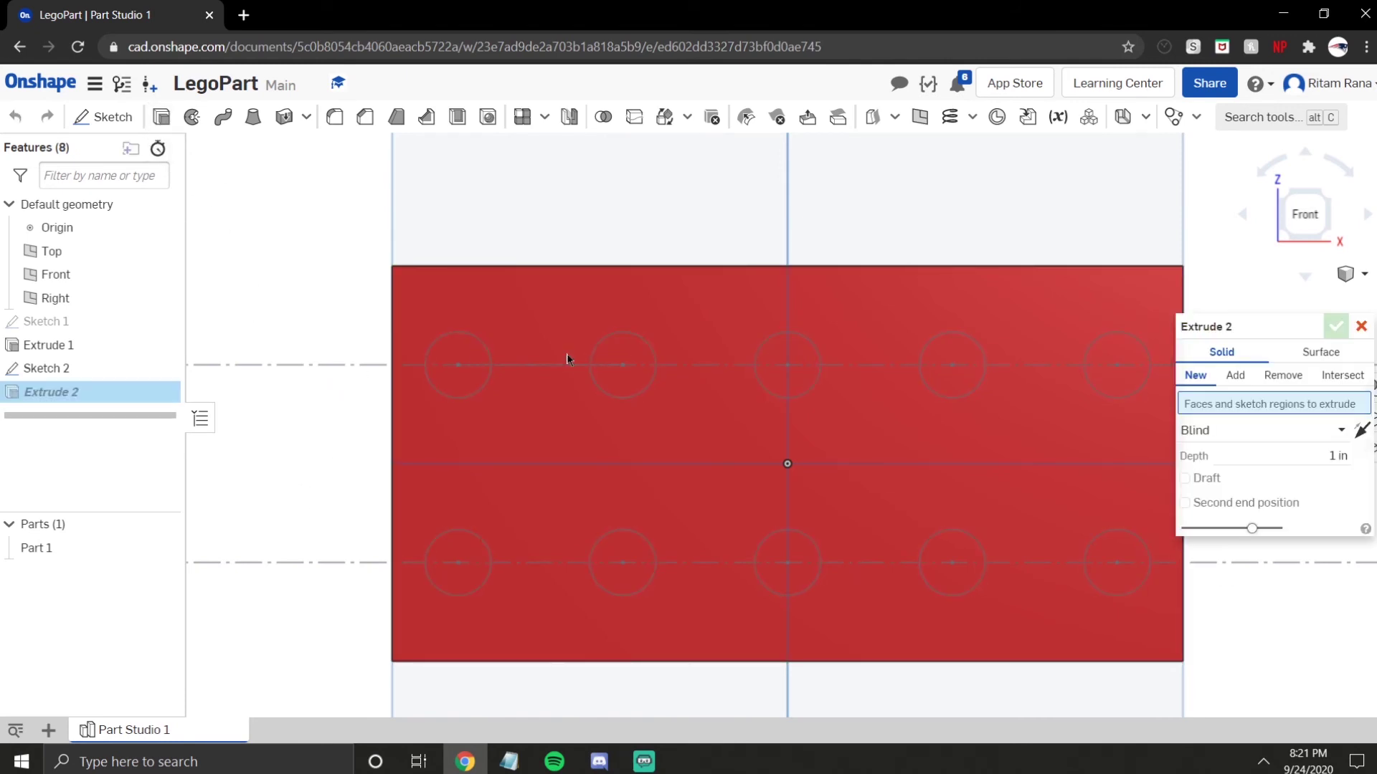
pyautogui.click(1235, 376)
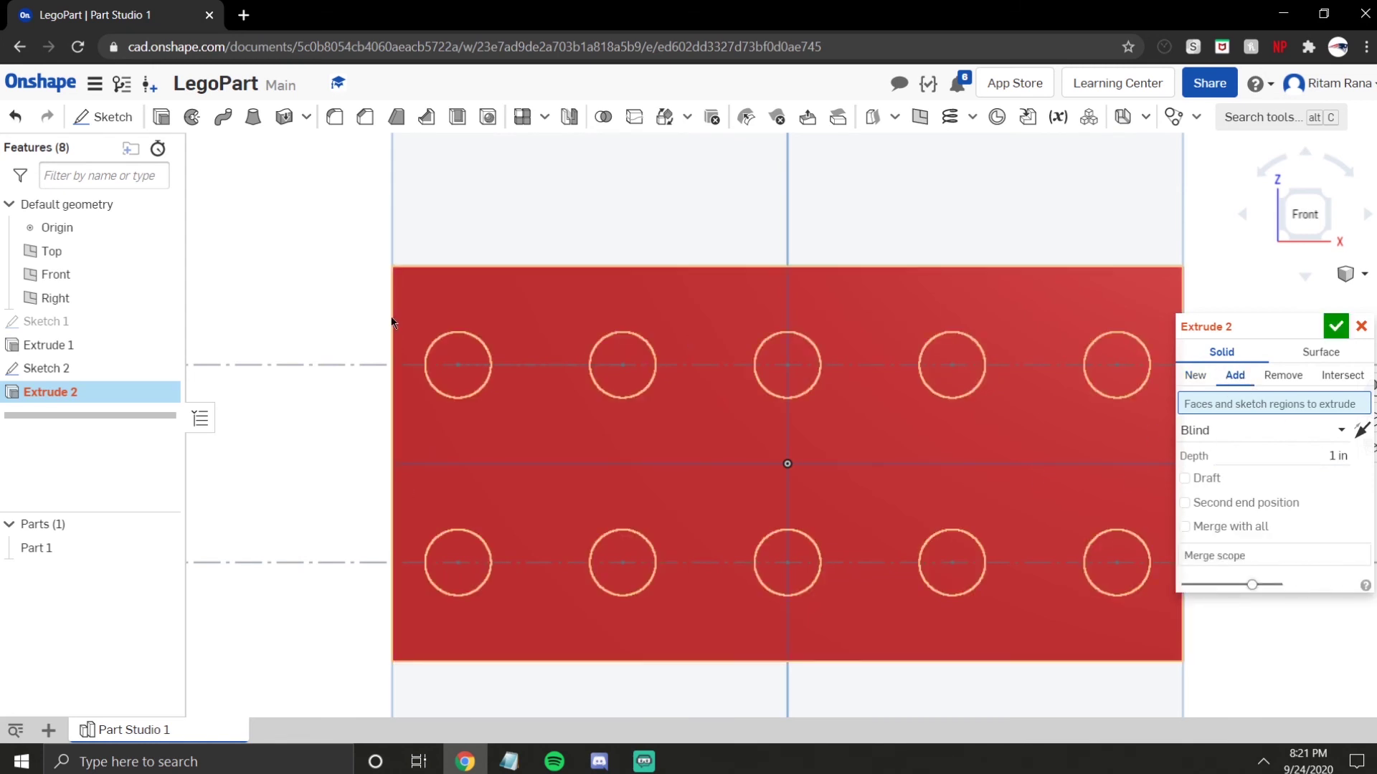
pyautogui.click(1223, 557)
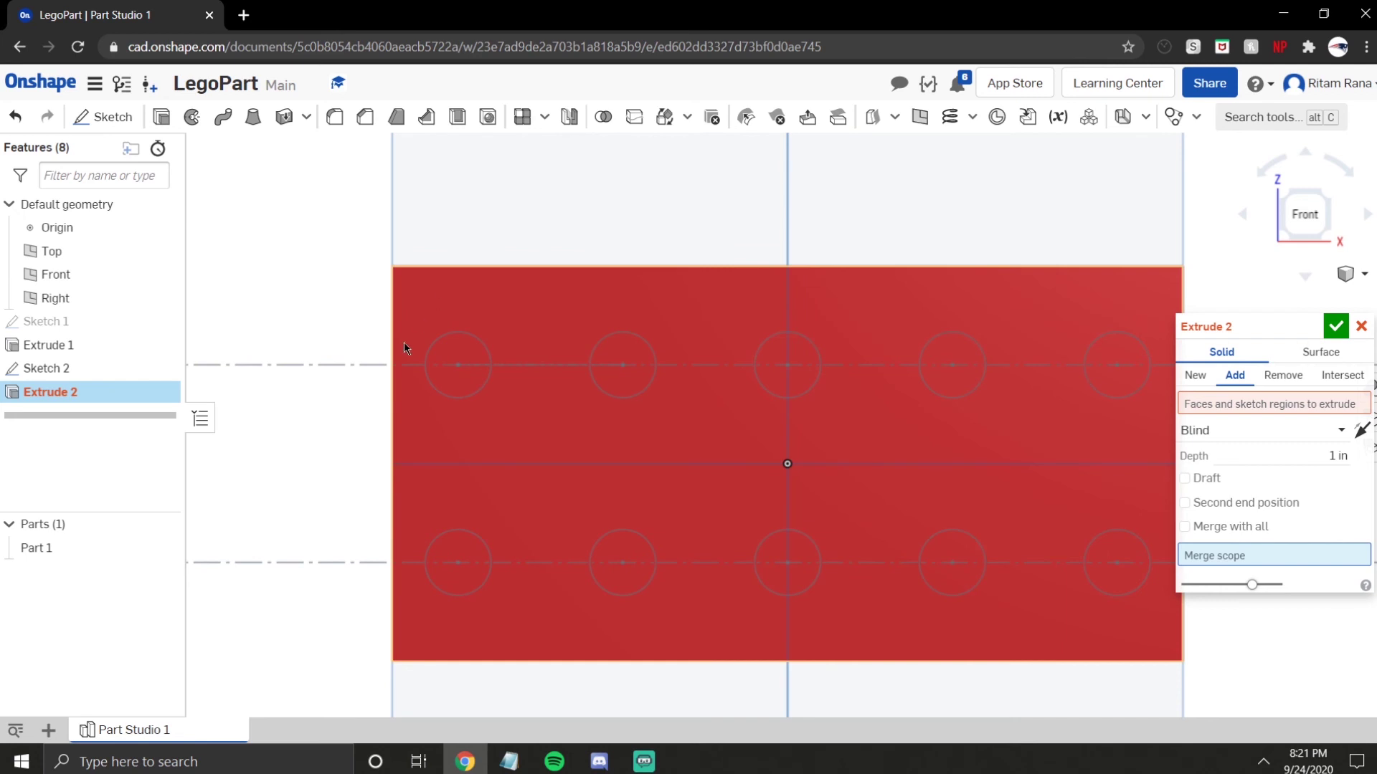
pyautogui.click(40, 548)
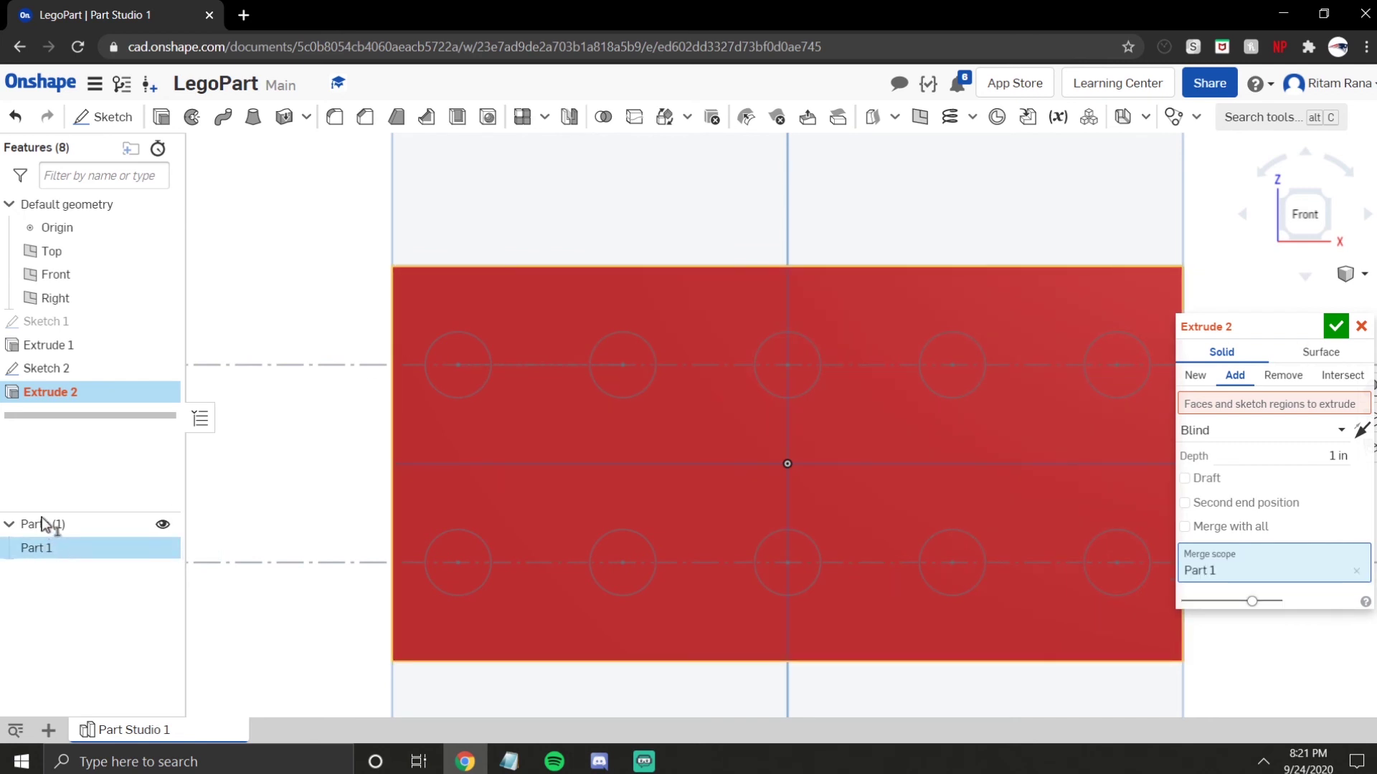
# Use the whole of Sketch 2, with its ten circles, as the regions to extrude
pyautogui.click(1229, 403)
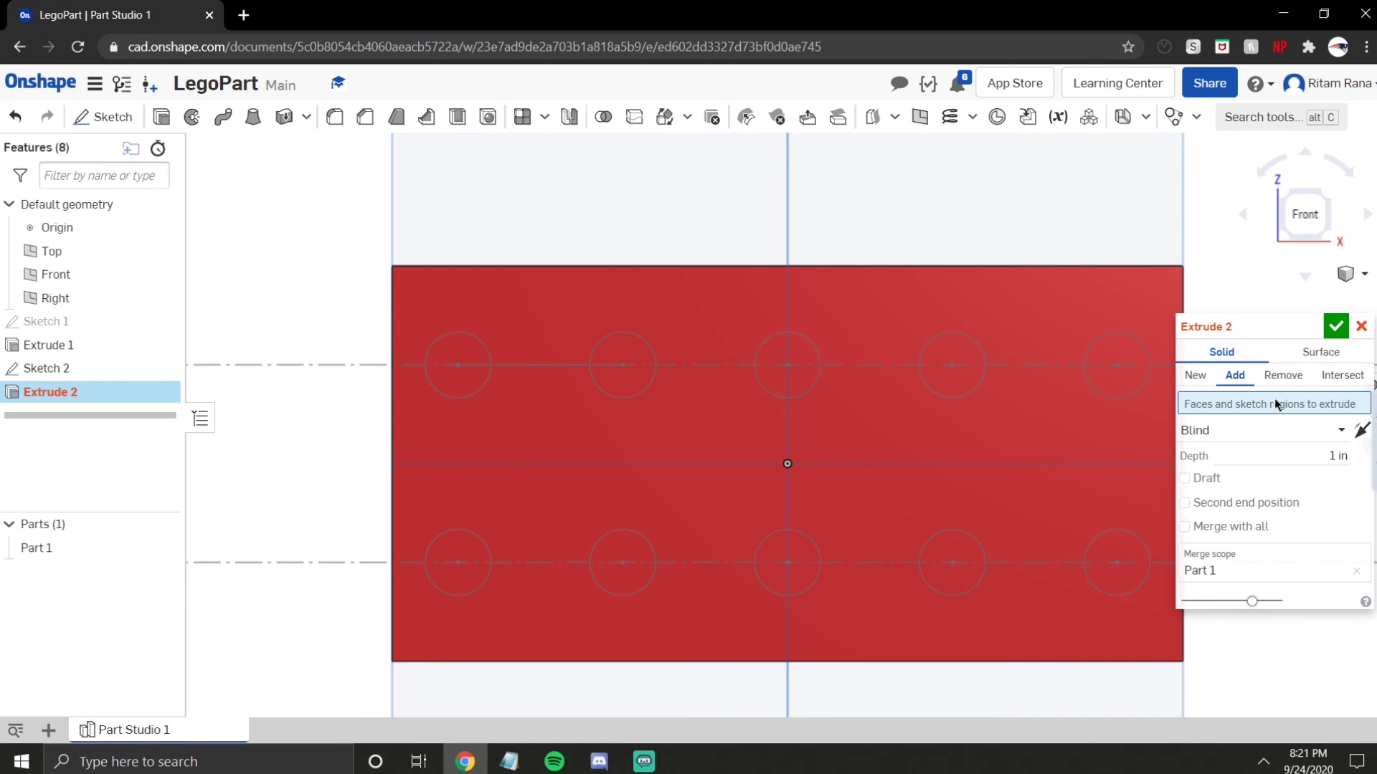
pyautogui.moveTo(574, 435); pyautogui.dragTo(580, 440, button='right')
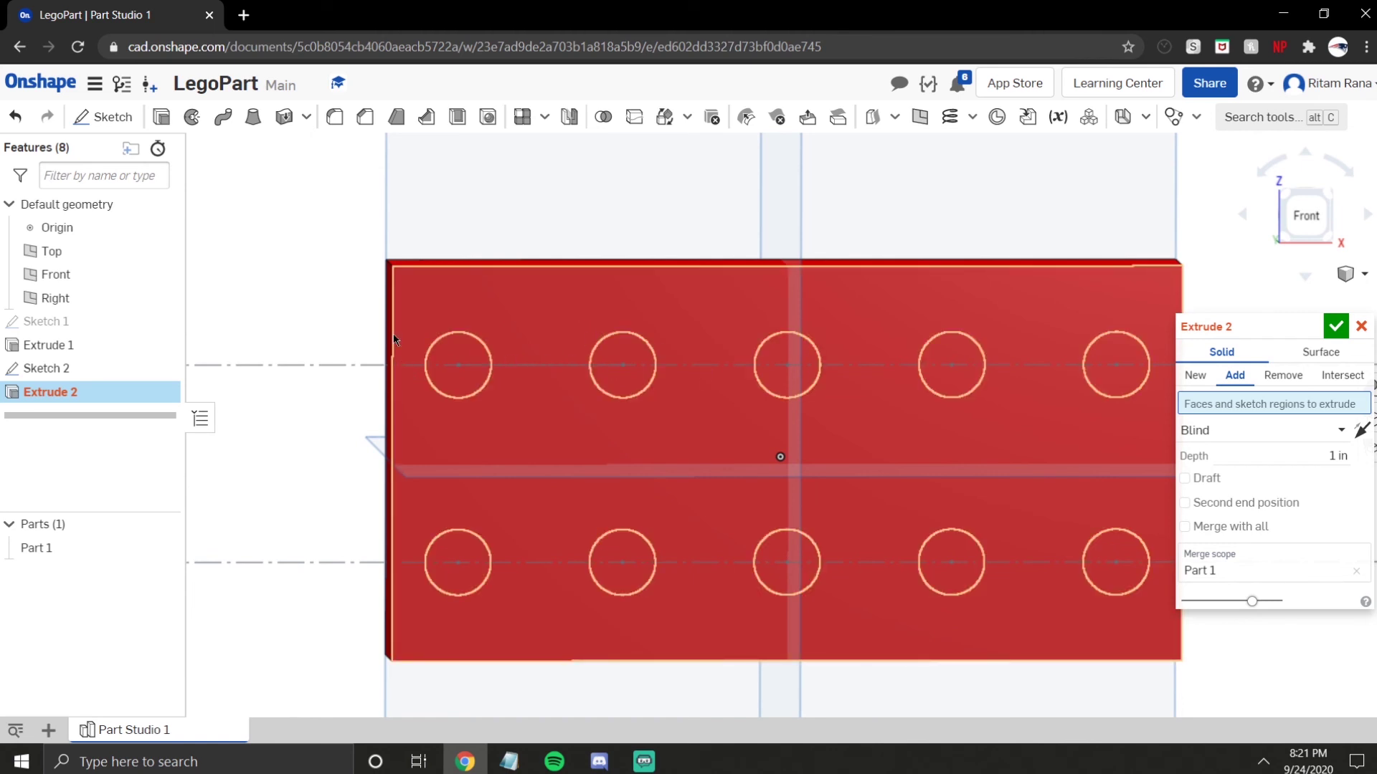
pyautogui.scroll(-2, 398, 337)
pyautogui.click(1302, 209)
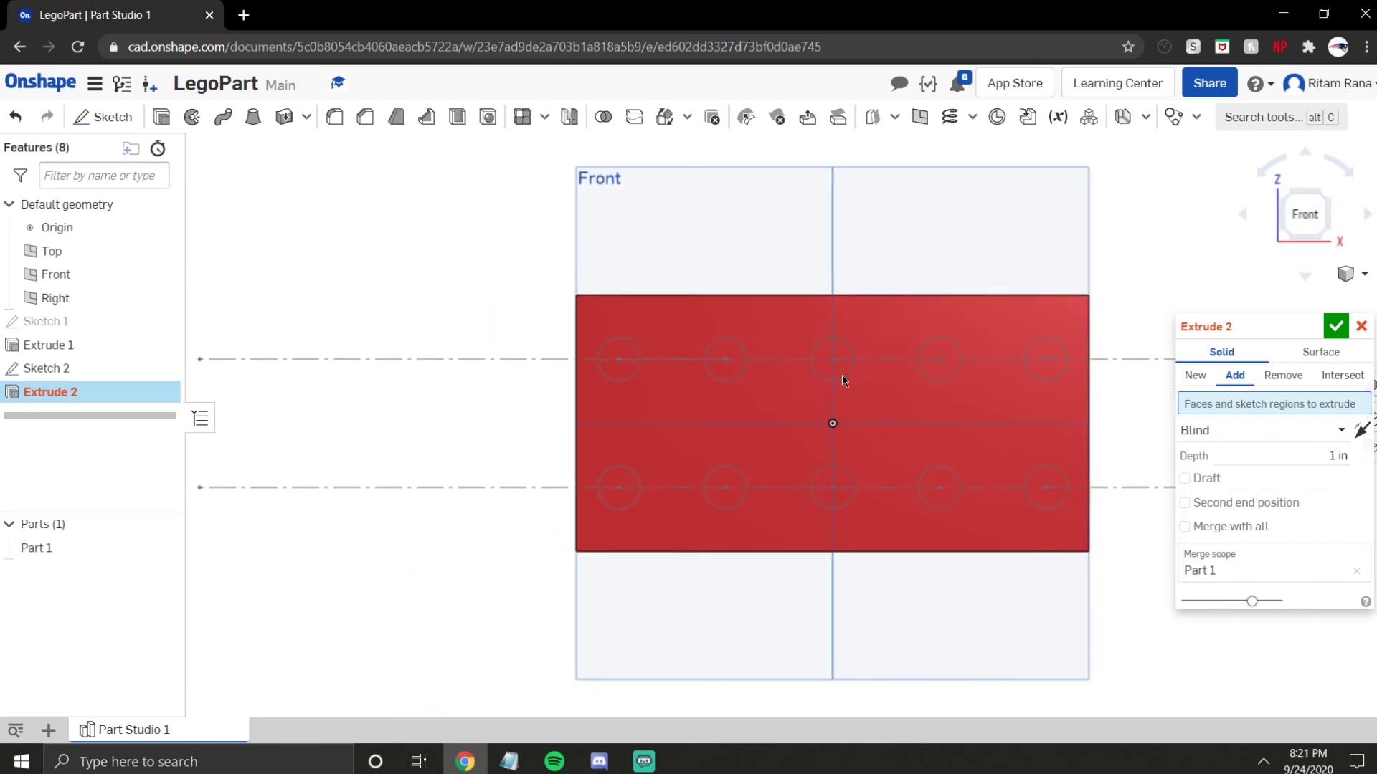
pyautogui.scroll(3, 692, 414)
pyautogui.scroll(-1, 557, 399)
pyautogui.moveTo(507, 414); pyautogui.dragTo(479, 414, button='middle')
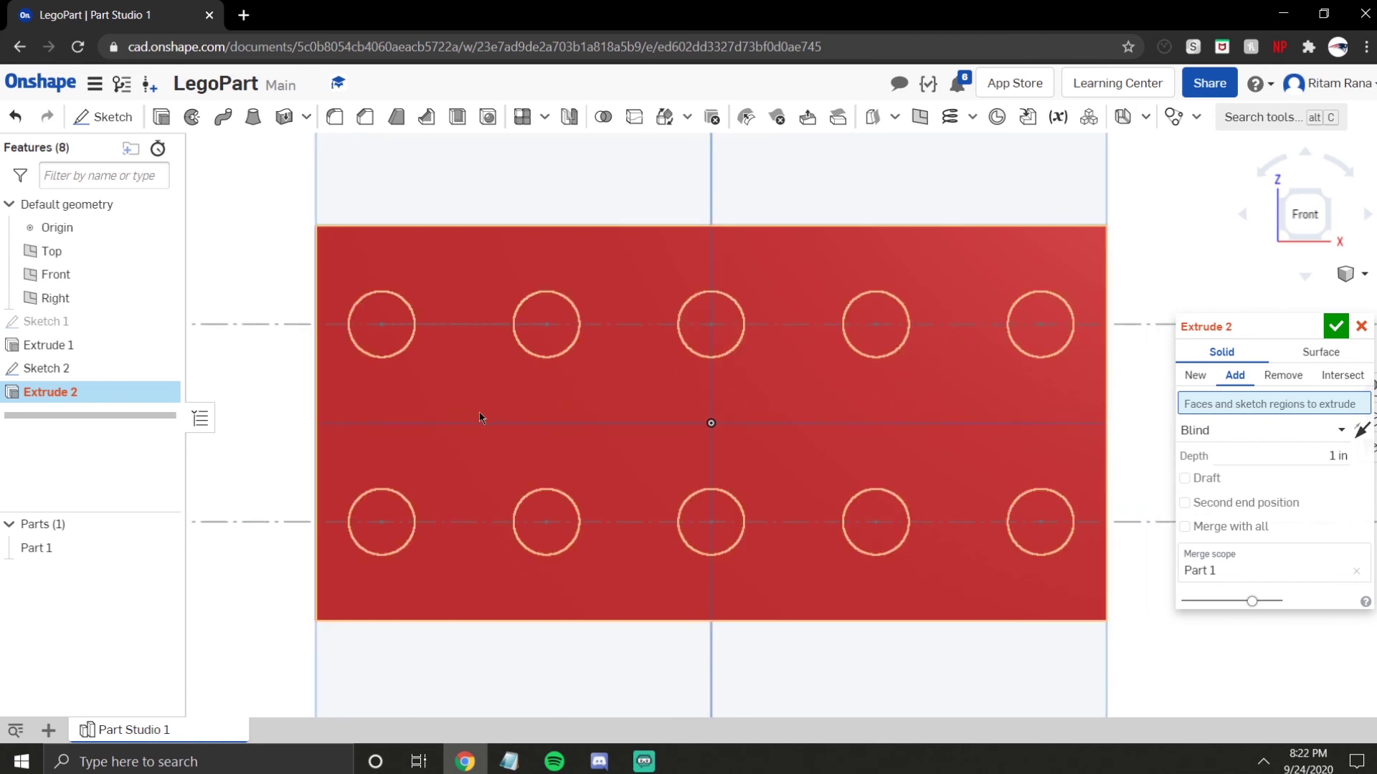
pyautogui.click(30, 369)
pyautogui.moveTo(313, 349); pyautogui.dragTo(462, 308, button='right')
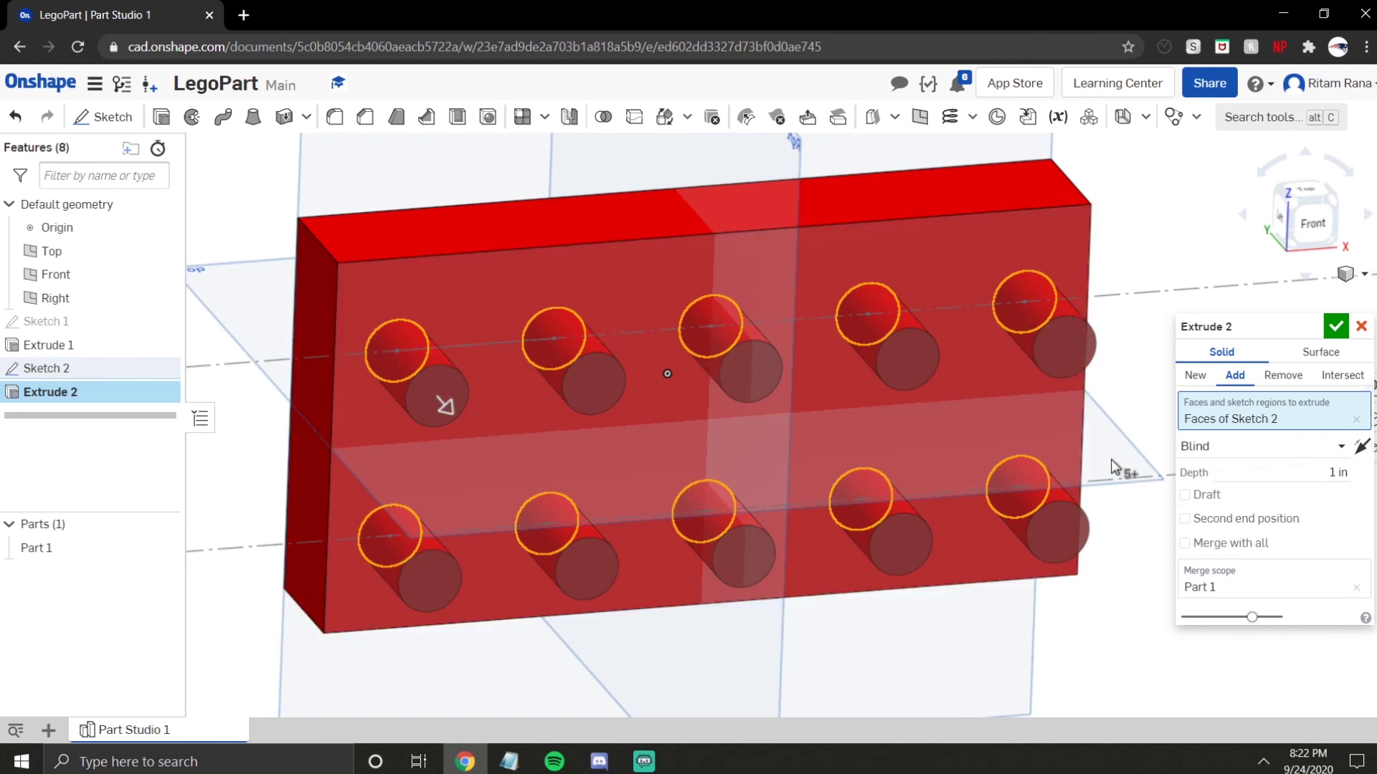
# Set the extrusion depth of the ten studs to 0.25 in and finish the Extrude
pyautogui.click(1337, 472)
pyautogui.write('0.25')
pyautogui.press('Return')
pyautogui.moveTo(630, 381); pyautogui.dragTo(592, 346, button='right')
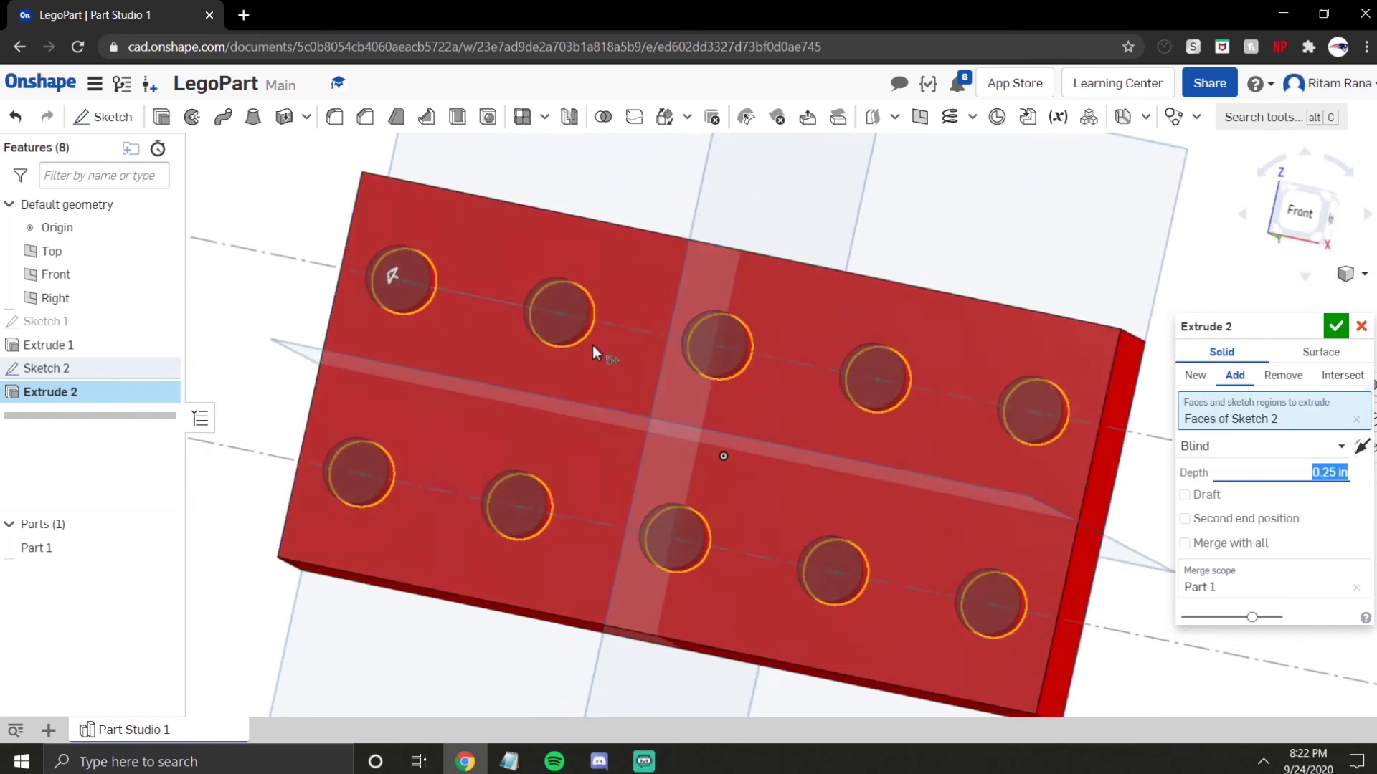
pyautogui.click(1336, 326)
pyautogui.moveTo(861, 385); pyautogui.dragTo(844, 348, button='right')
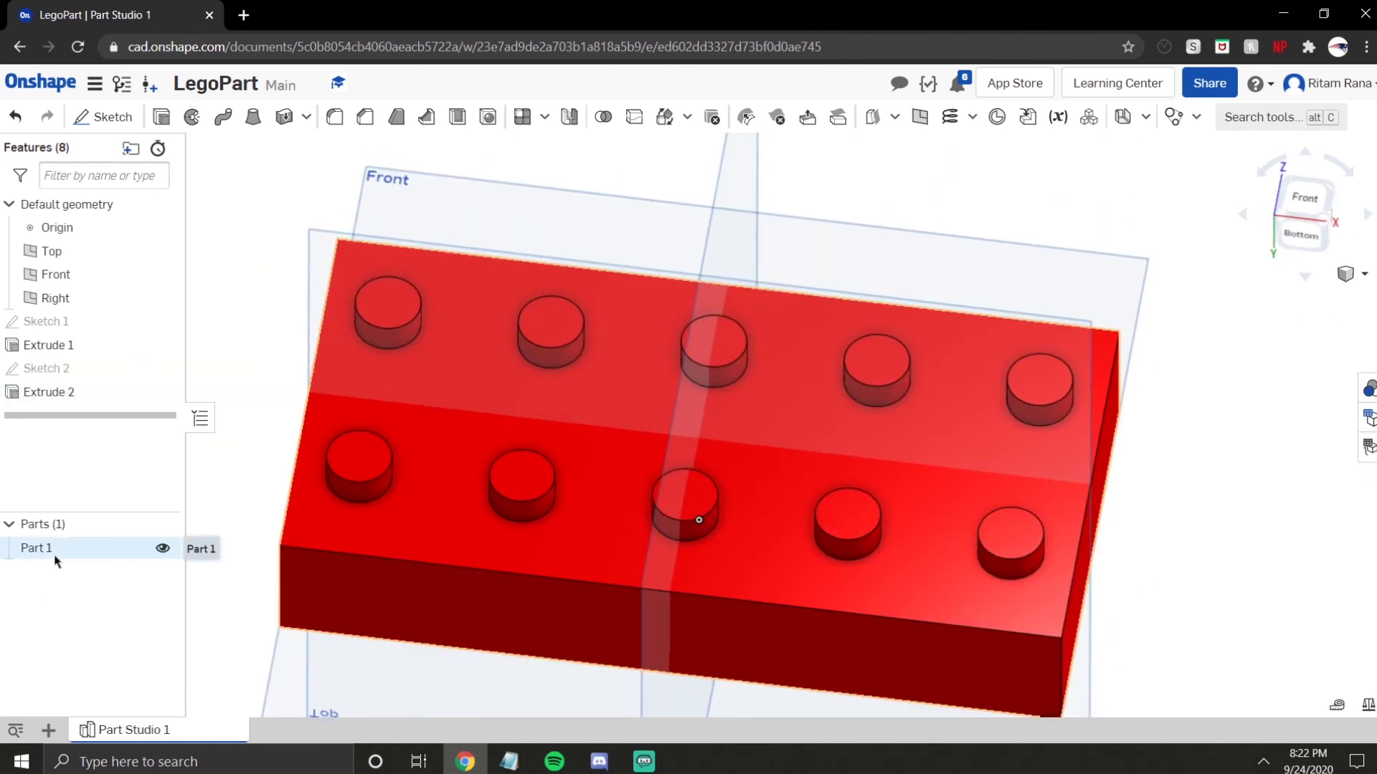
# Test Extrude 2 with the New option, check the parts list, and set it back to Add with Part 1 as merge scope
pyautogui.doubleClick(91, 393)
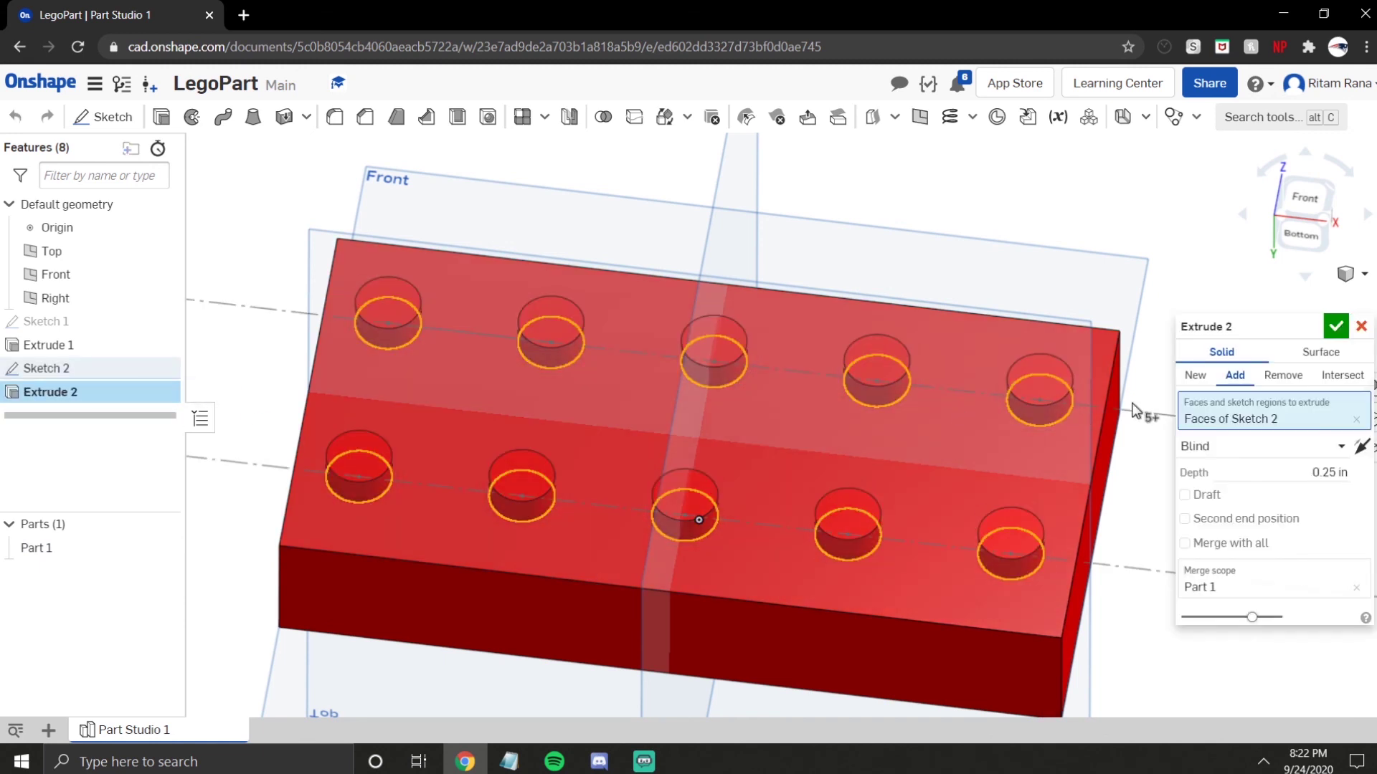
pyautogui.click(1195, 375)
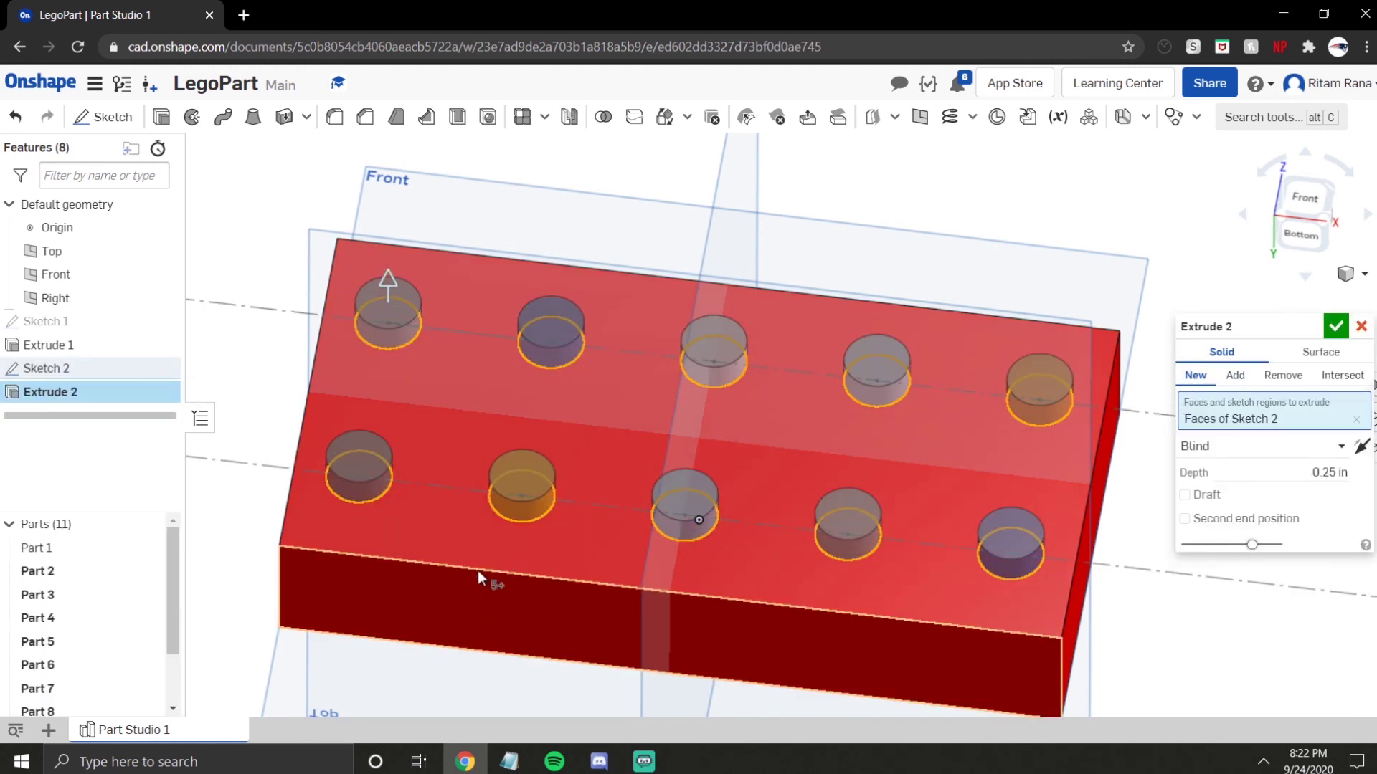
pyautogui.scroll(-3, 71, 574)
pyautogui.scroll(3, 71, 610)
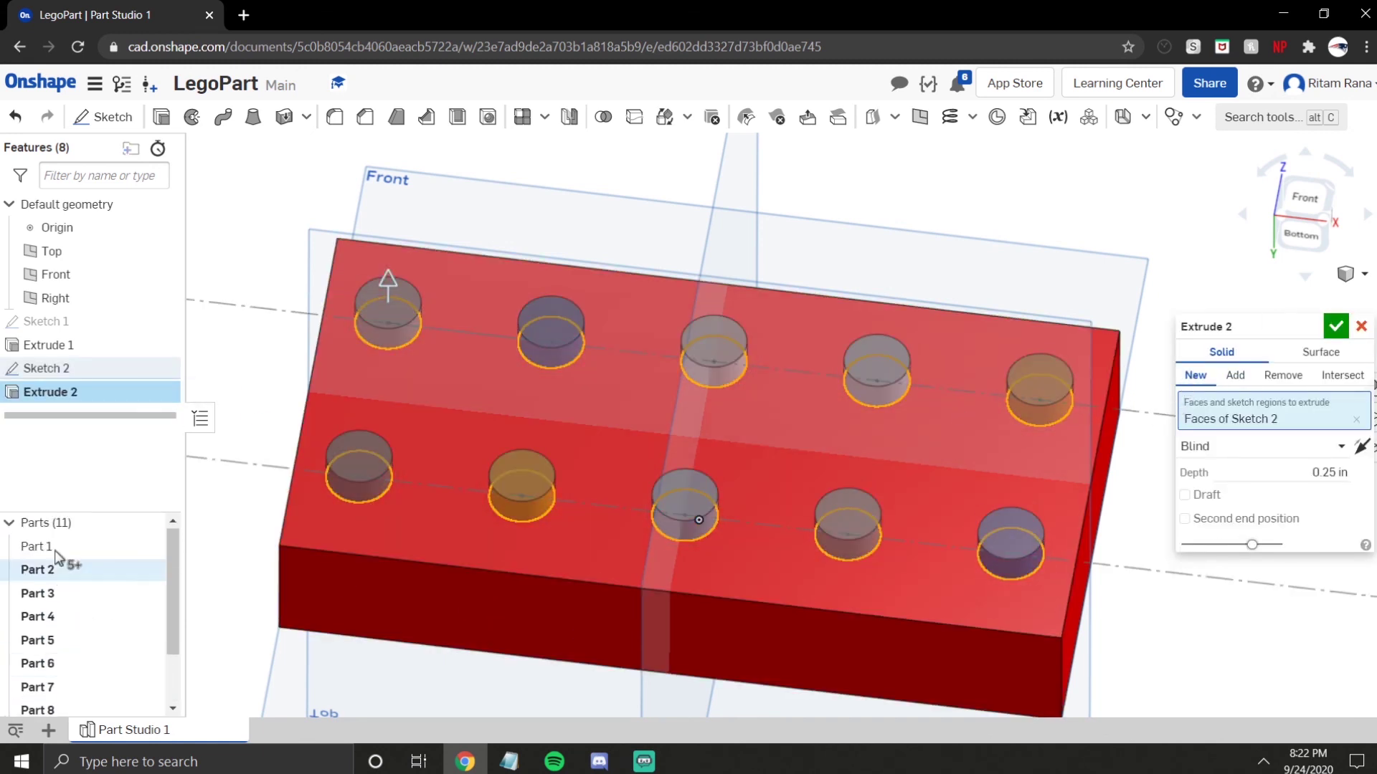
pyautogui.scroll(-3, 50, 631)
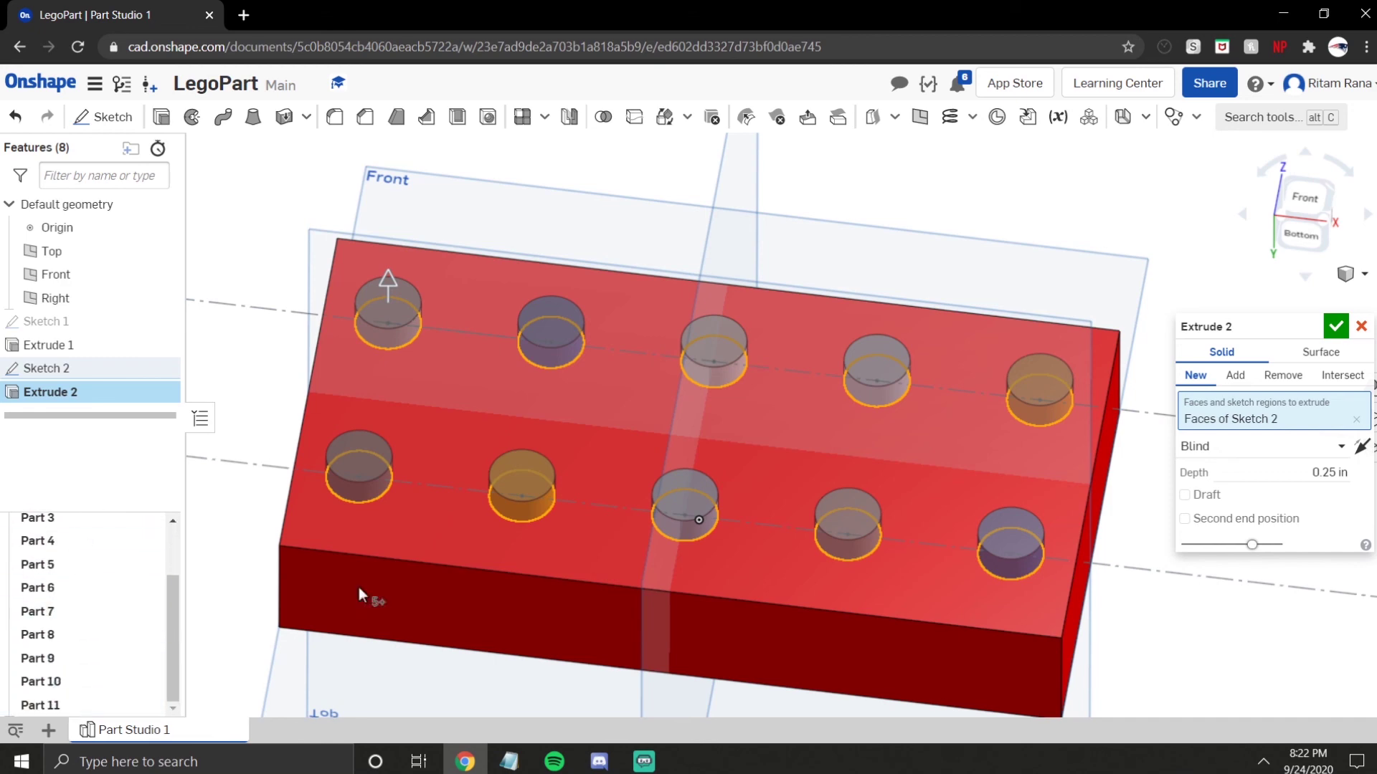
pyautogui.moveTo(544, 450); pyautogui.dragTo(626, 438, button='right')
pyautogui.click(1237, 379)
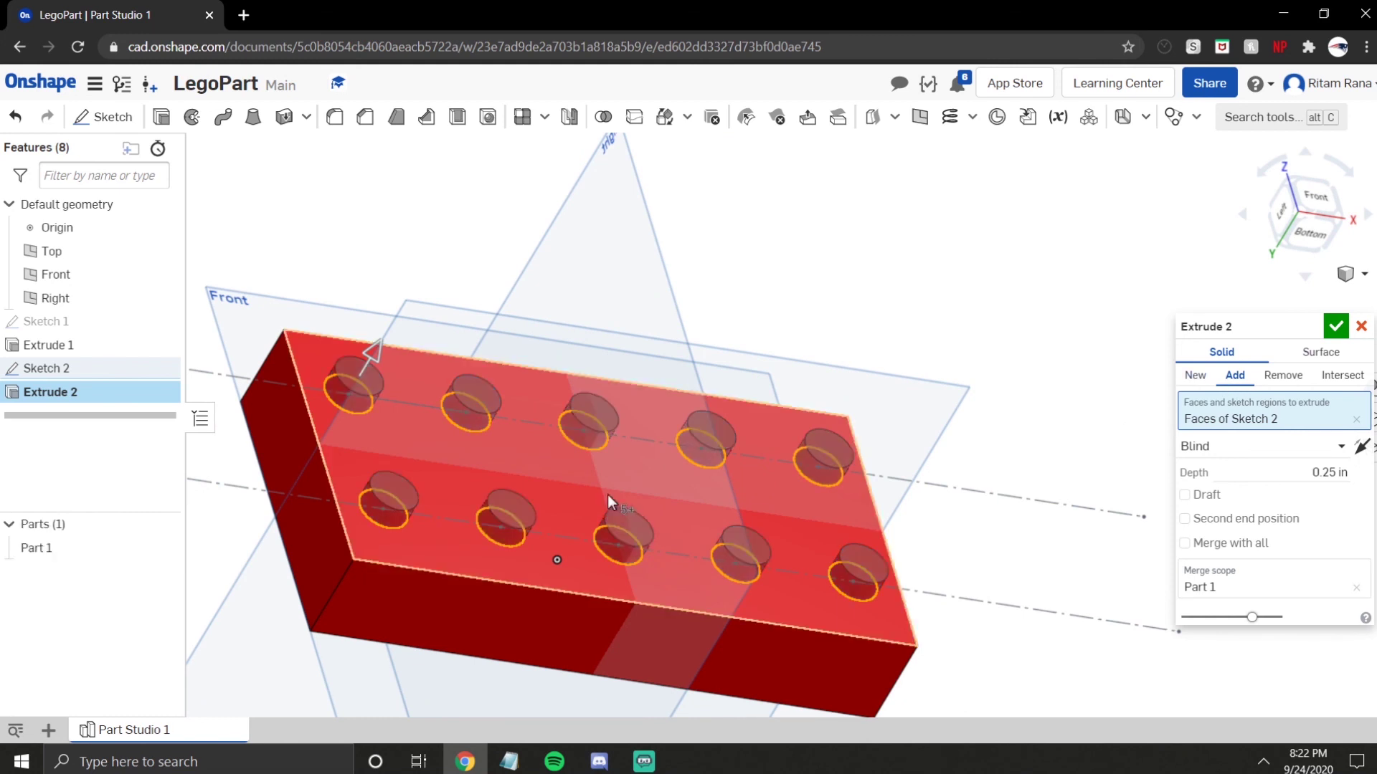
pyautogui.moveTo(497, 515); pyautogui.dragTo(497, 502, button='right')
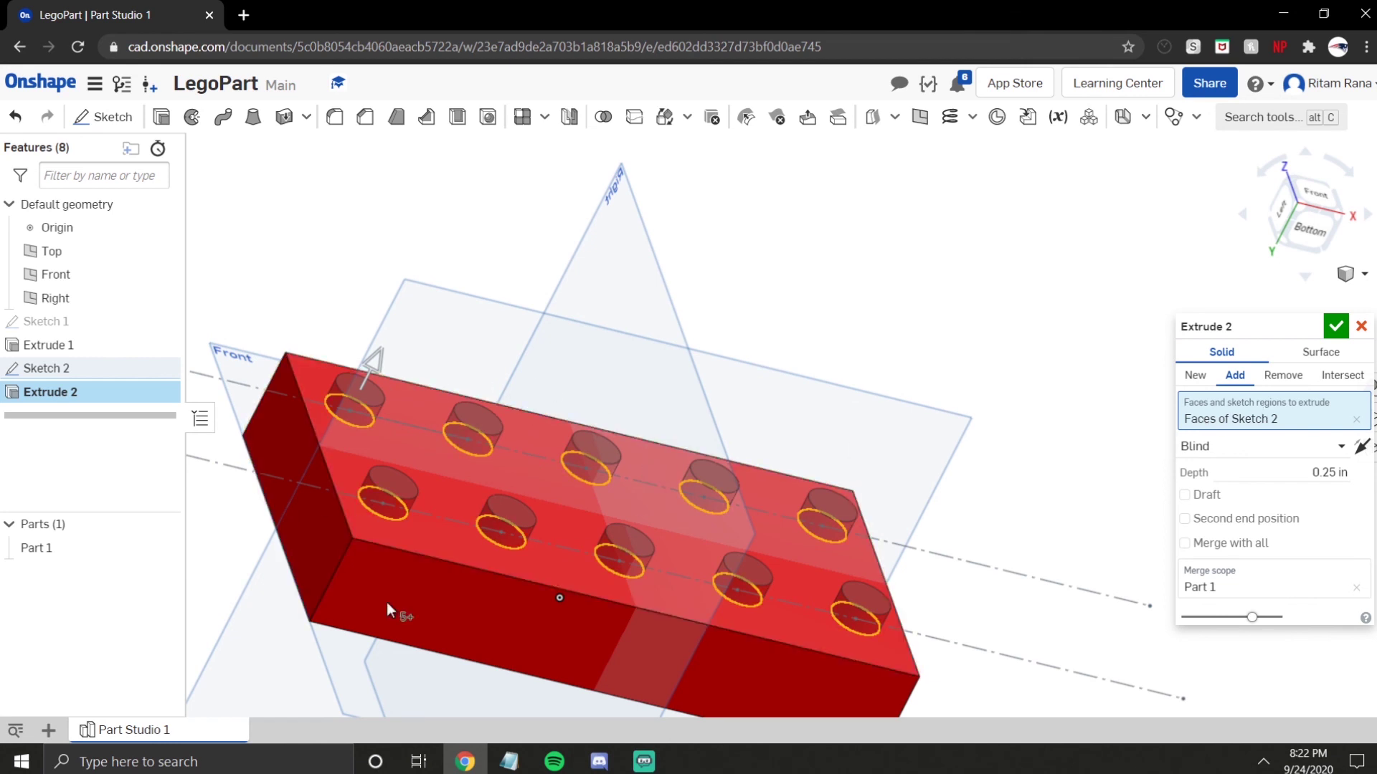
pyautogui.click(1331, 334)
pyautogui.moveTo(1060, 390); pyautogui.dragTo(1032, 418, button='right')
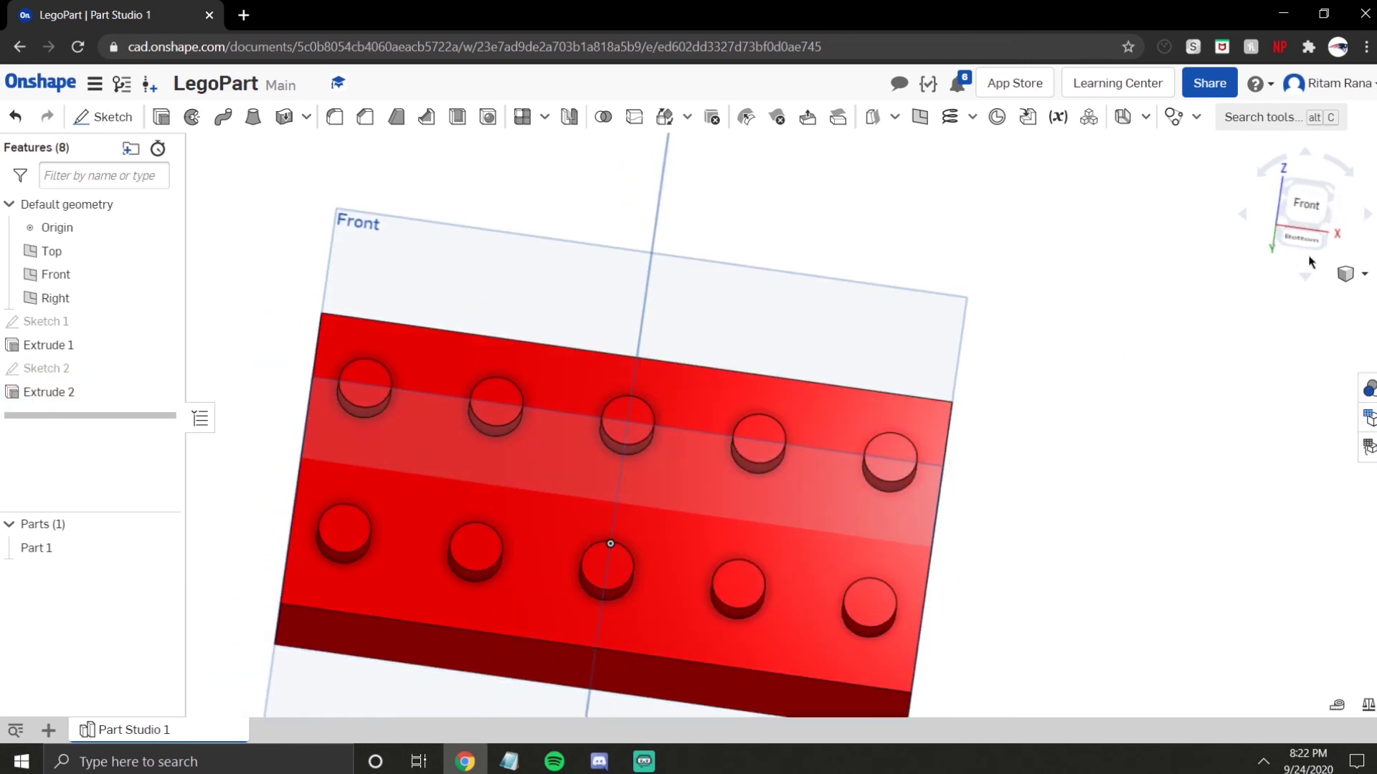
pyautogui.click(1322, 240)
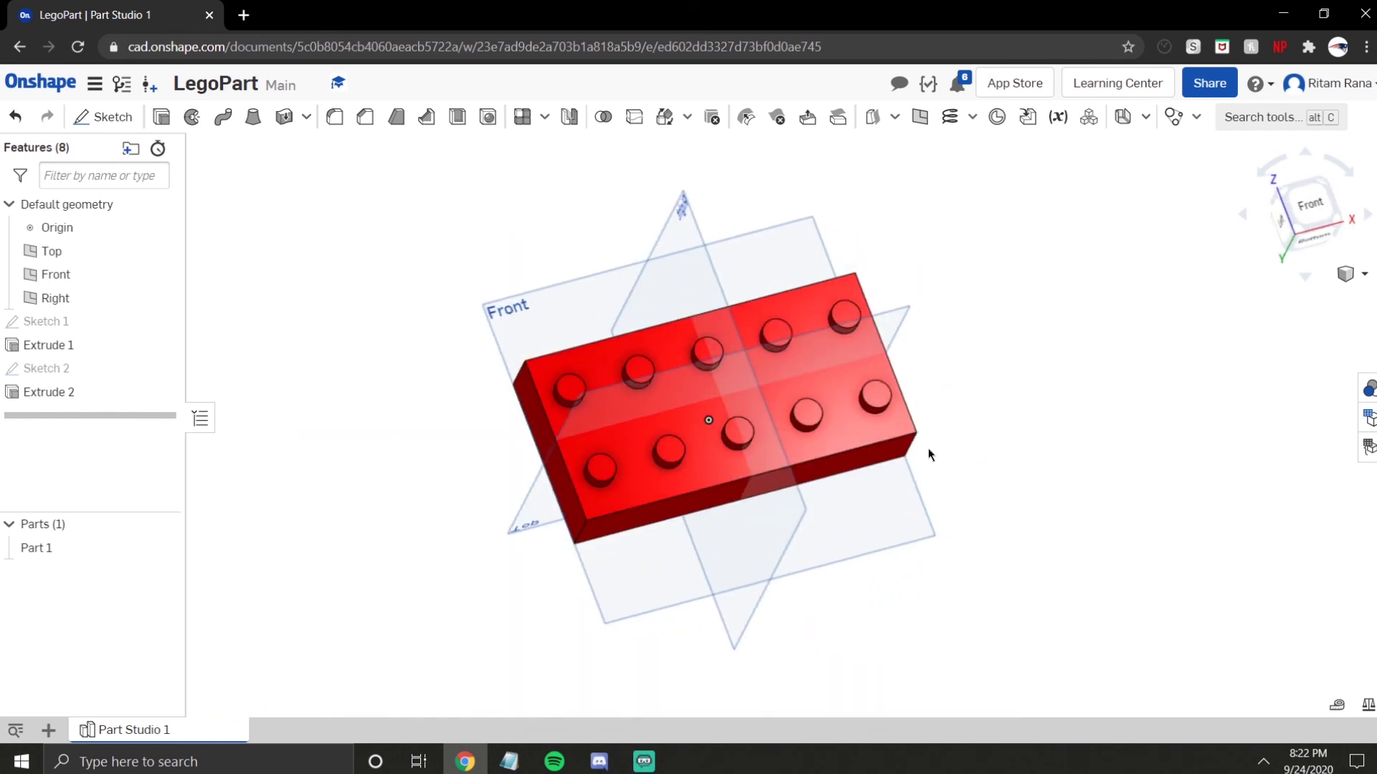
pyautogui.hotkey('shift', '1')
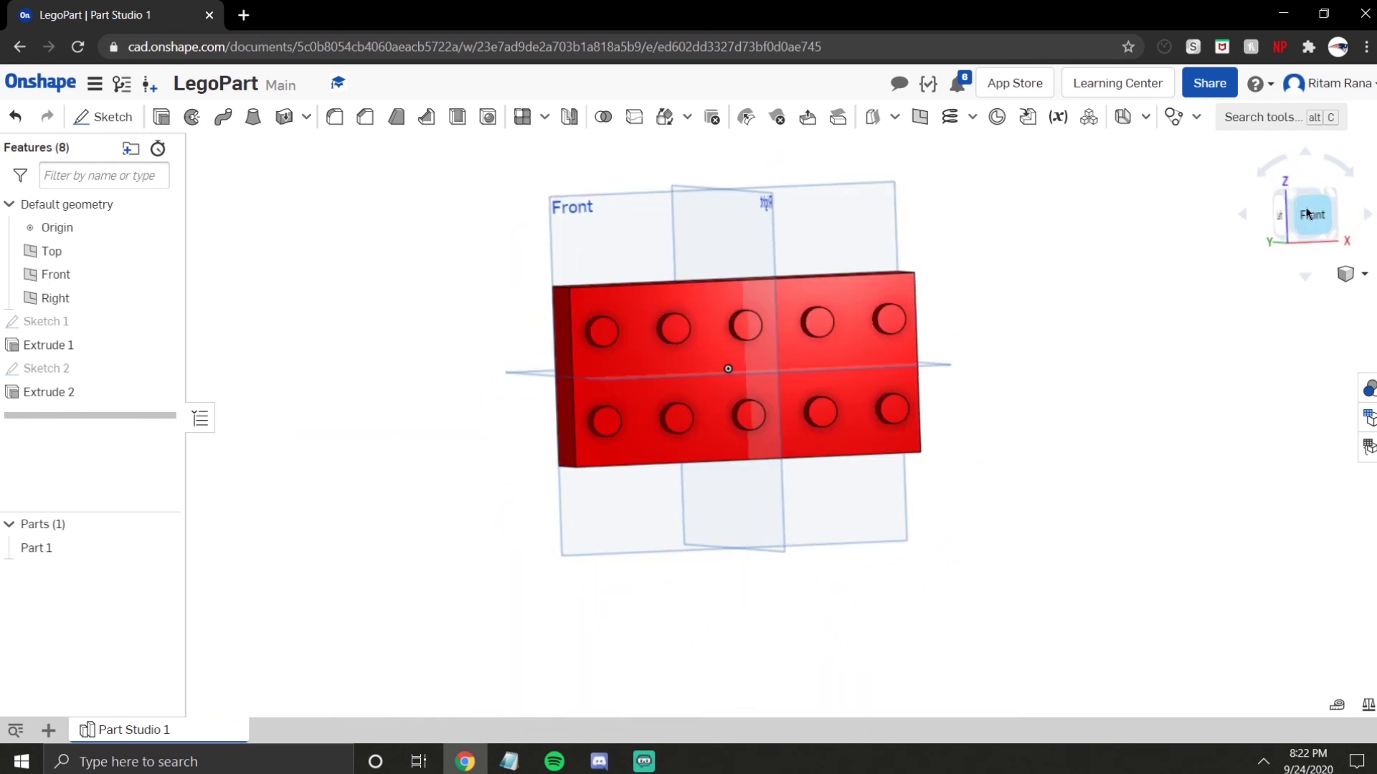
pyautogui.moveTo(753, 471)
pyautogui.mouseDown(button='right')
pyautogui.moveTo(802, 479)
pyautogui.moveTo(760, 470)
pyautogui.mouseUp(button='right')
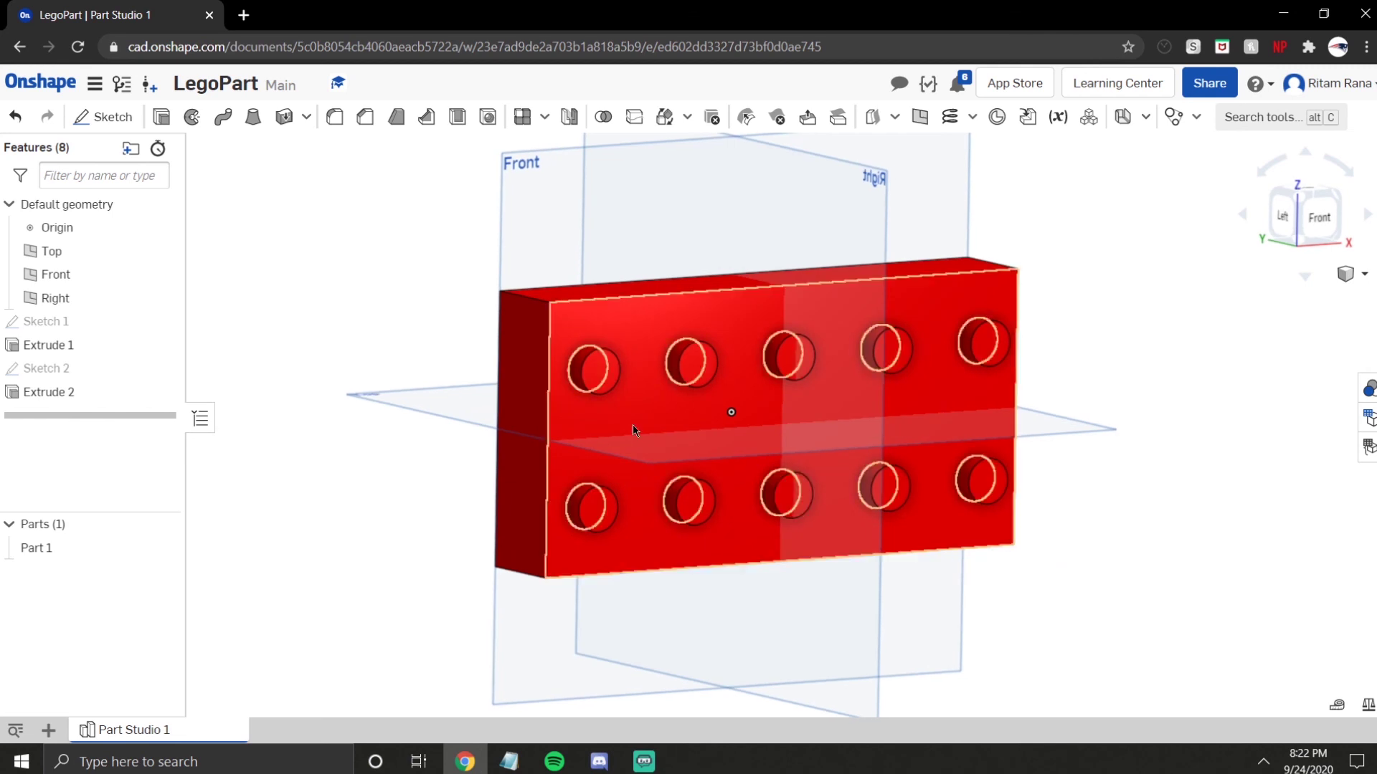